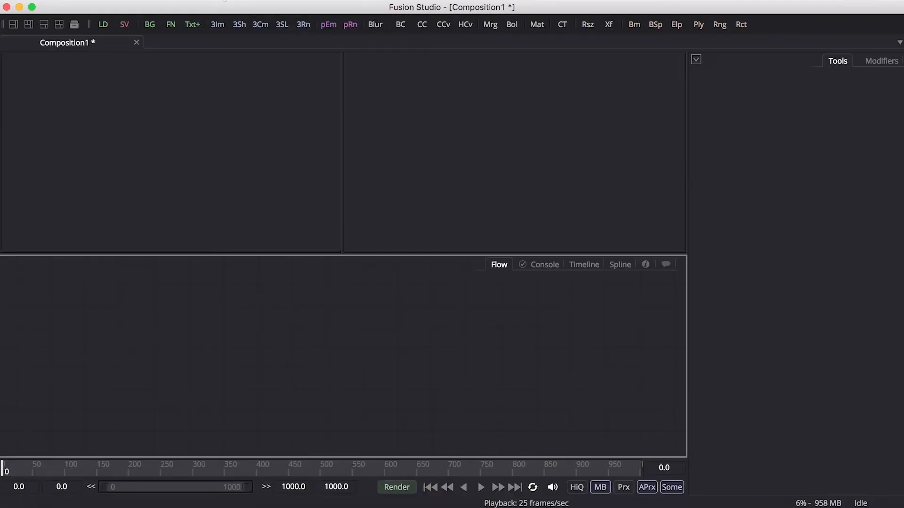
Step: Add the CHmapper_v1_04 macro from the text_assets group and place its node in the middle of the flow
click(207, 2)
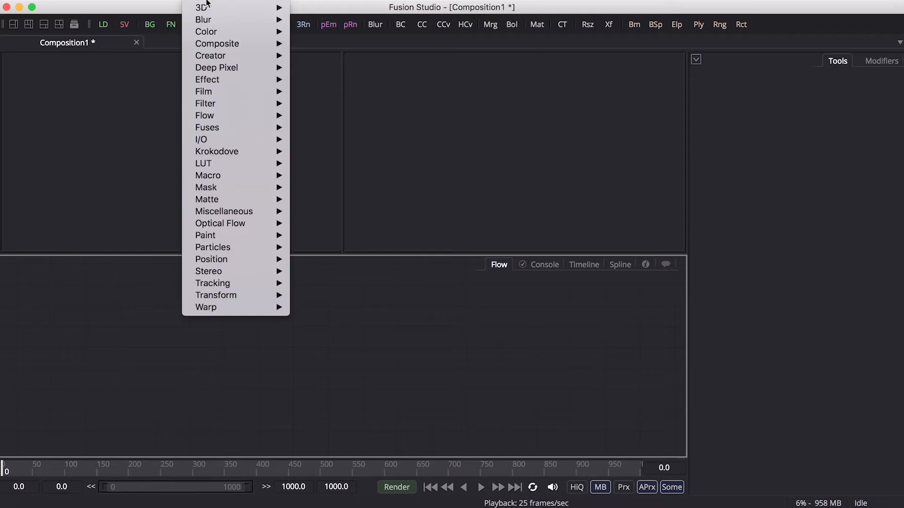
mouse_move(229, 181)
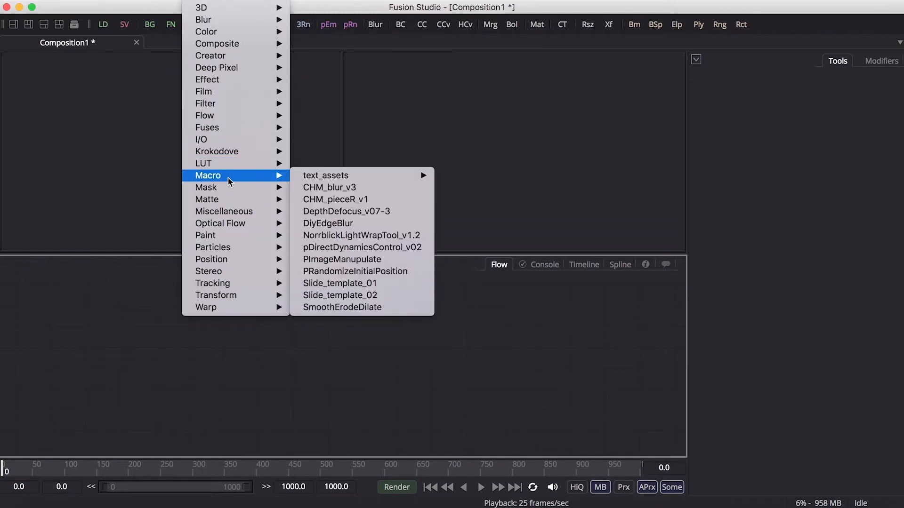
mouse_move(330, 179)
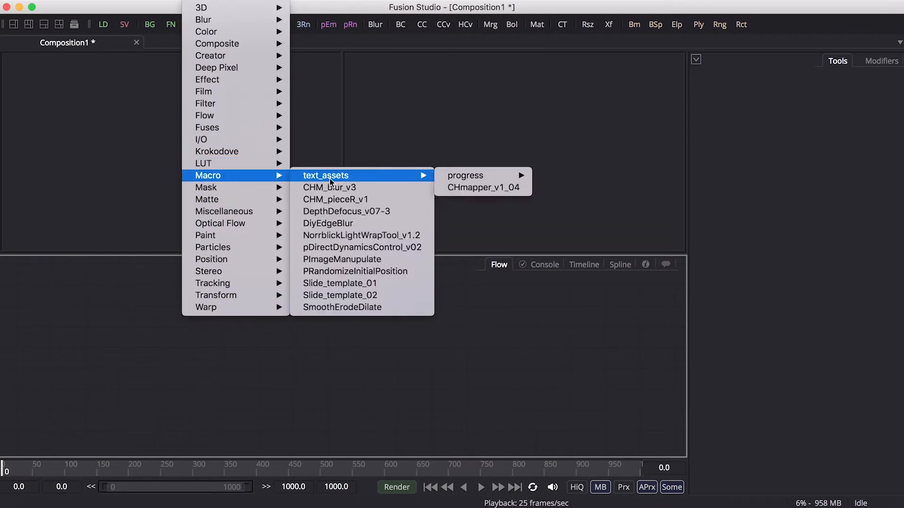
click(481, 188)
click(580, 372)
drag(581, 373, 311, 340)
click(363, 350)
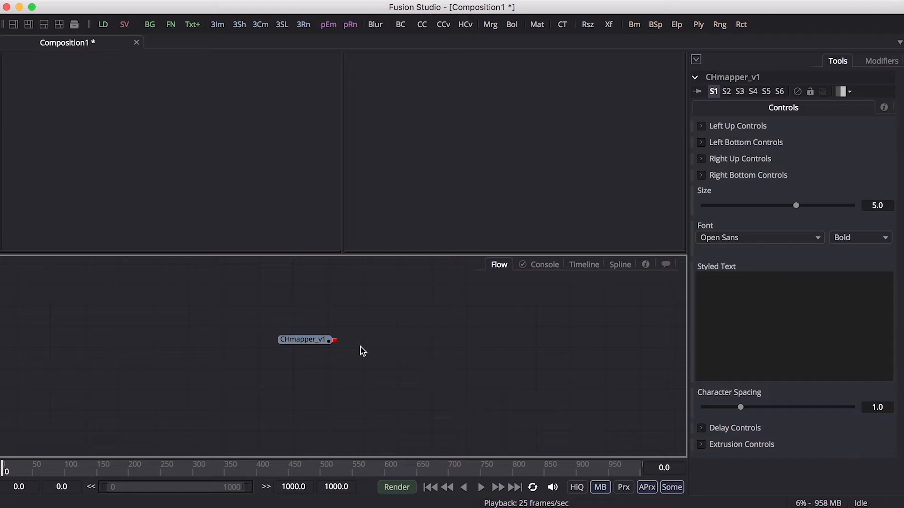
Step: Display the CHmapper_v1 node in the left viewer, fit the scene, and view the grid closer from an angle
click(314, 344)
key(1)
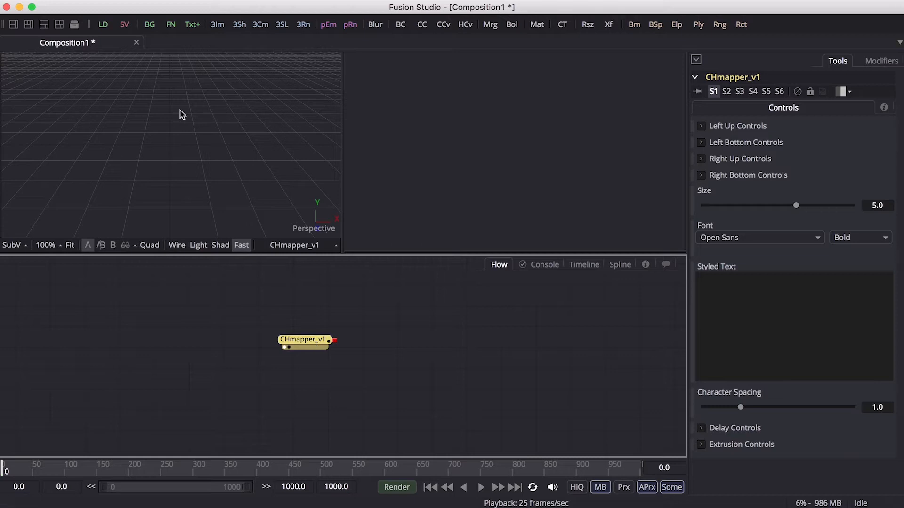
click(71, 246)
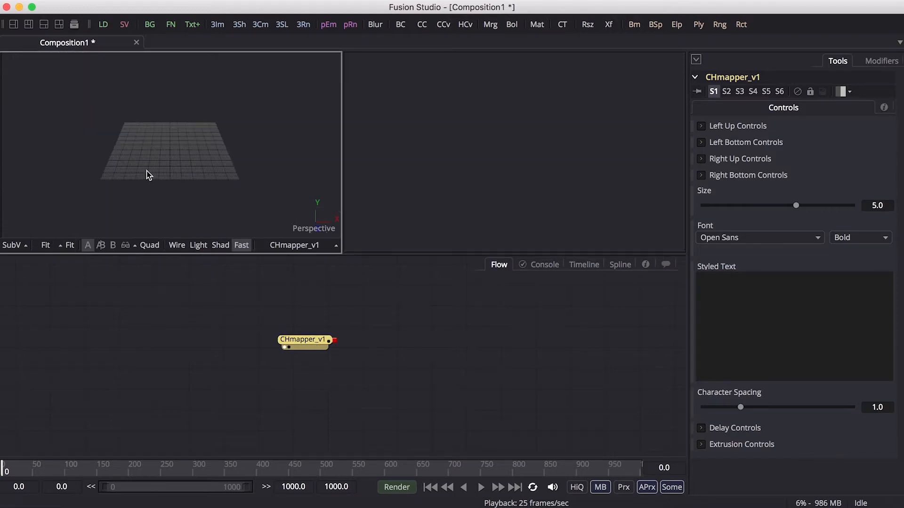
alt+scroll(147, 171, left, 5)
alt+scroll(147, 170, up, 5)
super+scroll(147, 171, up, 5)
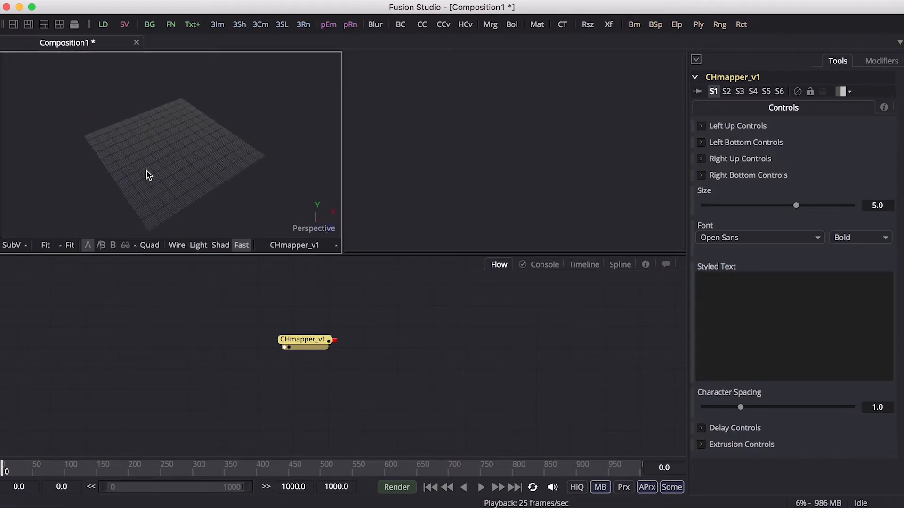
super+scroll(148, 176, up, 3)
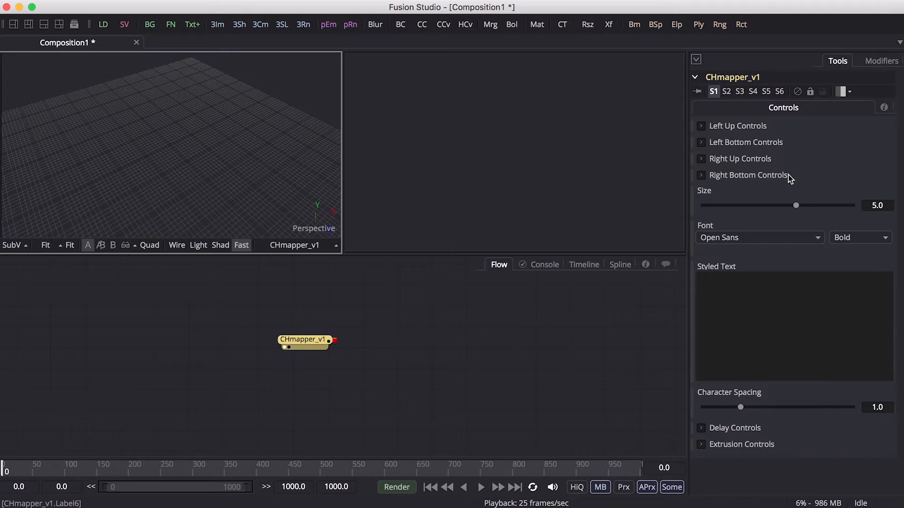
Step: Examine the settings under CHmapper_v1's Left Up Controls and Left Bottom Controls
click(701, 126)
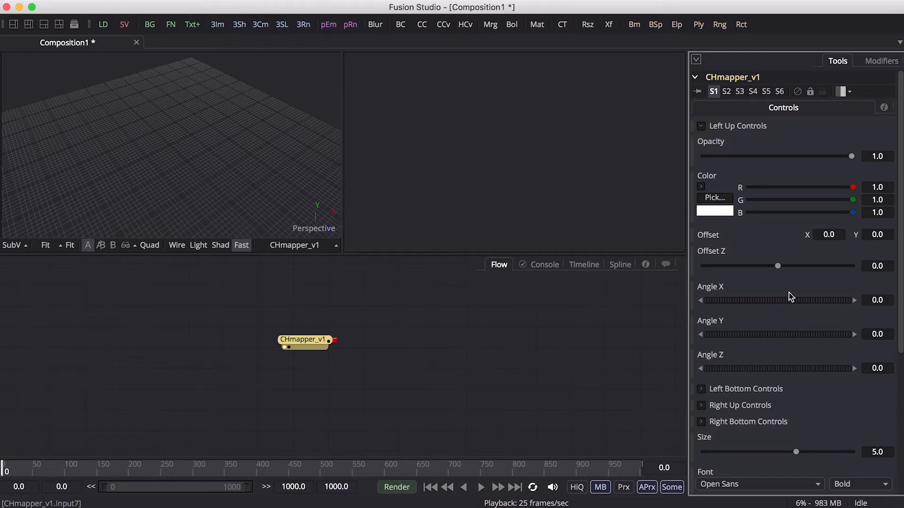
click(702, 126)
click(701, 142)
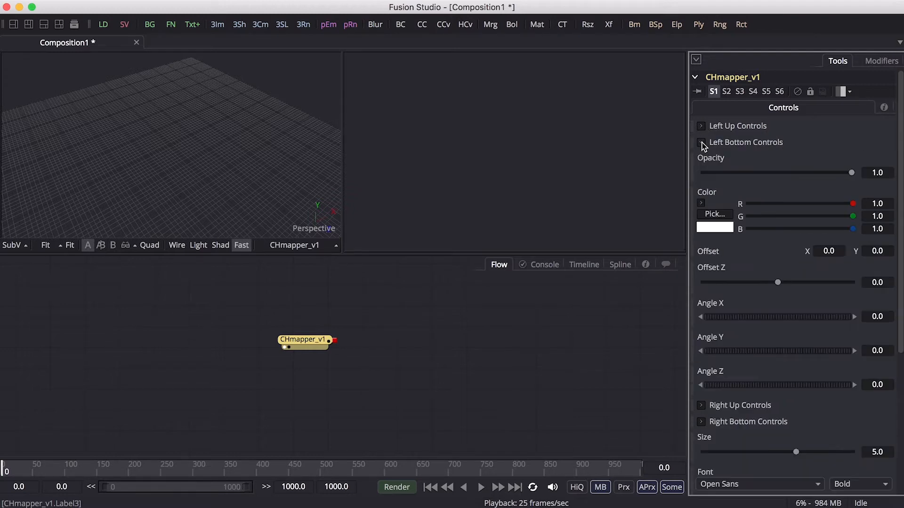
click(702, 143)
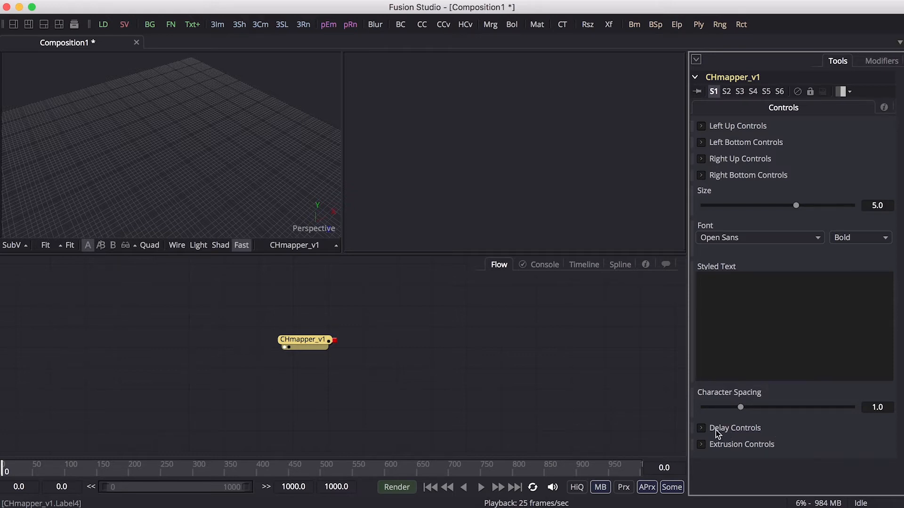
Step: Examine CHmapper_v1's Delay Controls, including the available choices for Order and Delay type
click(701, 429)
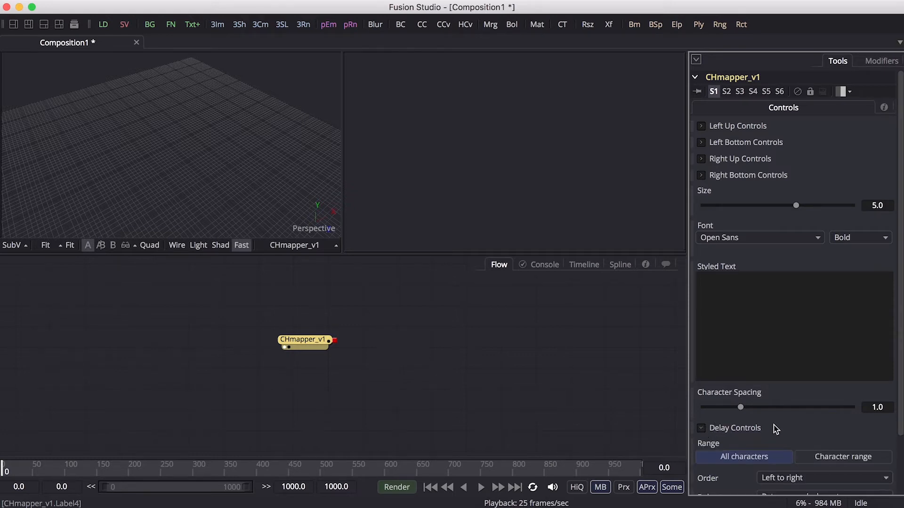
scroll(801, 470, down, 3)
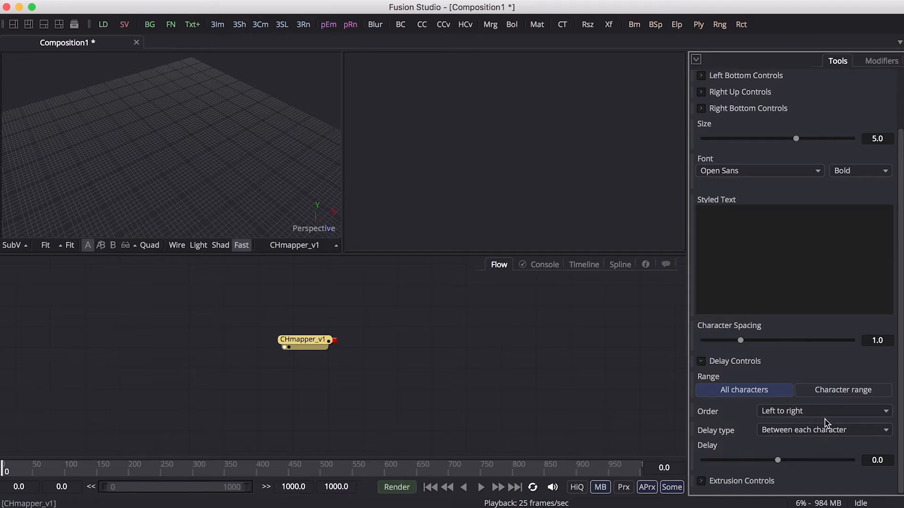
click(816, 410)
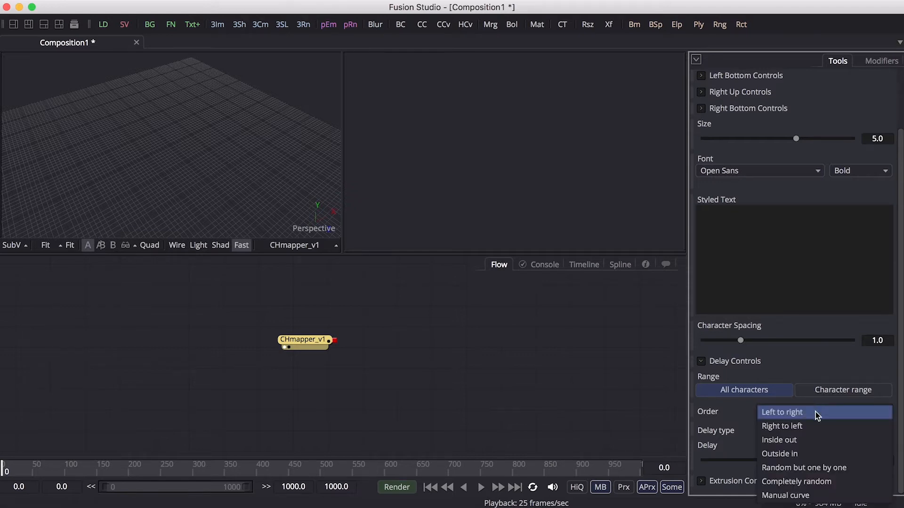
click(815, 413)
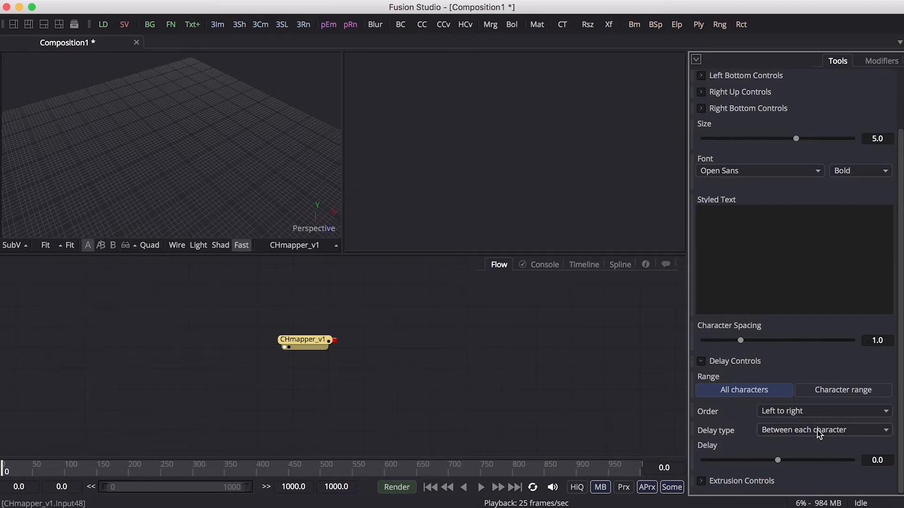
click(817, 430)
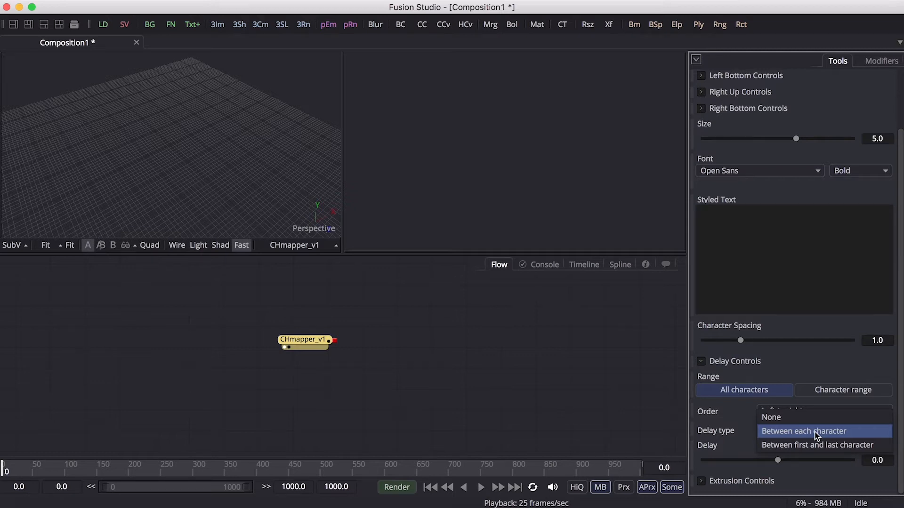
click(816, 432)
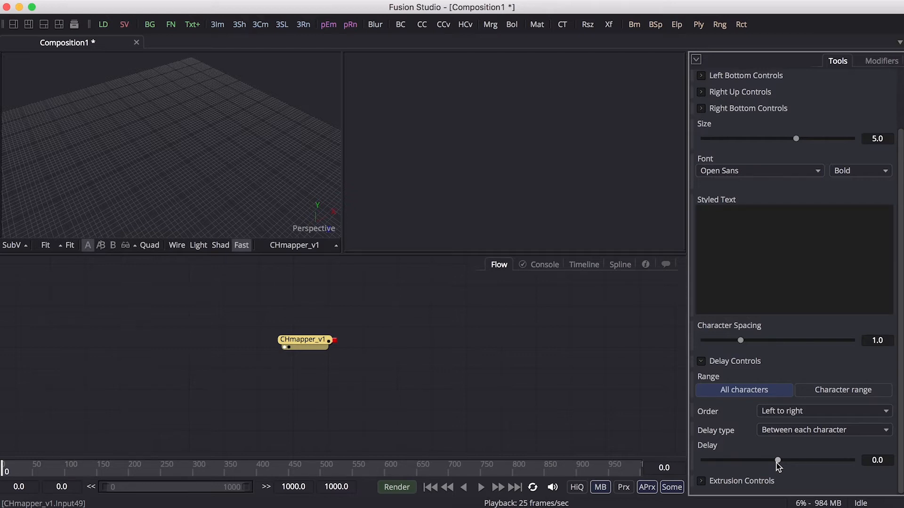
click(701, 361)
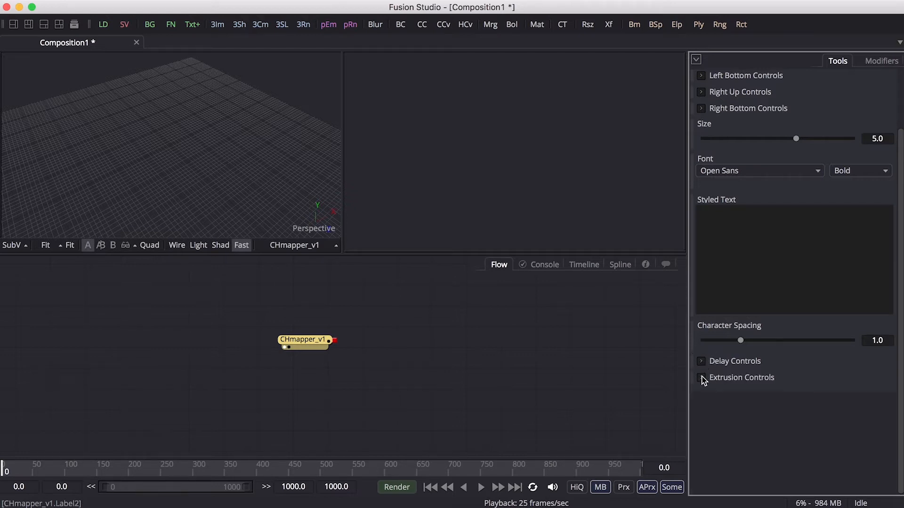
Step: Examine the style, depth, subdivision and bevel settings in CHmapper_v1's Extrusion Controls
click(702, 378)
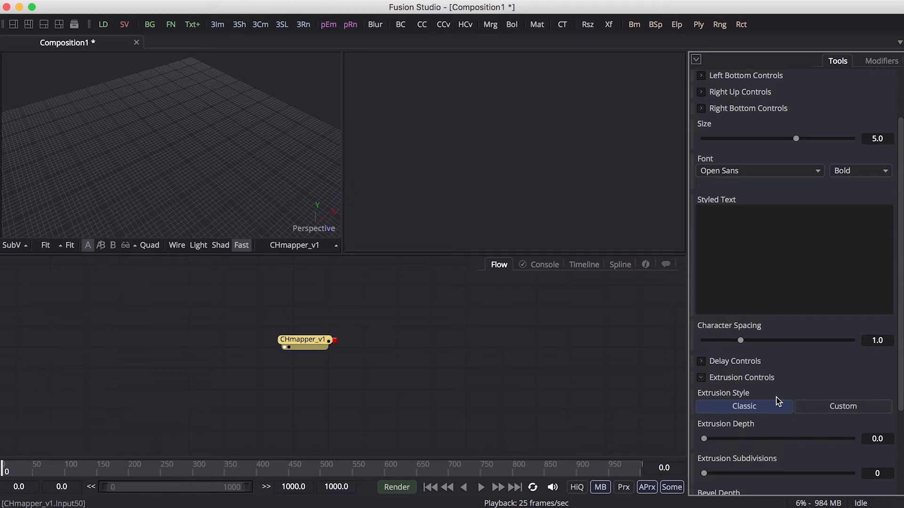
scroll(777, 401, down, 3)
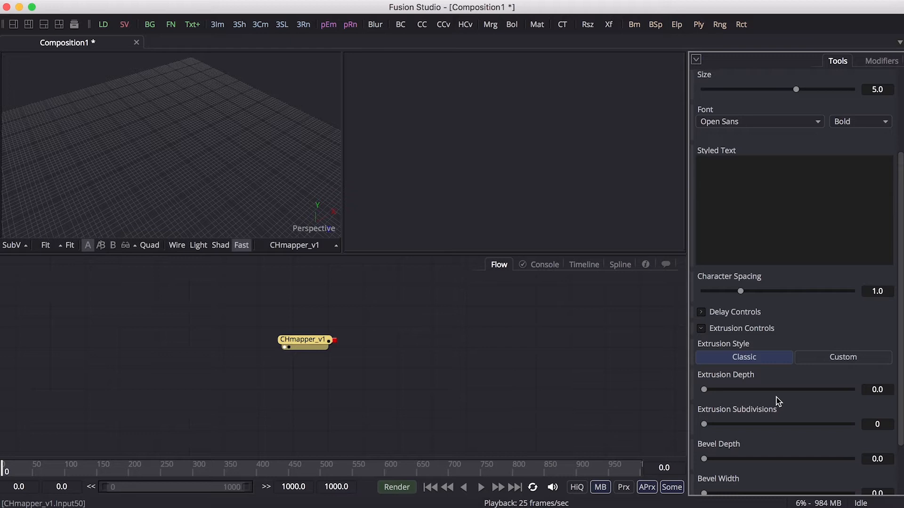
scroll(776, 398, down, 4)
scroll(777, 398, up, 5)
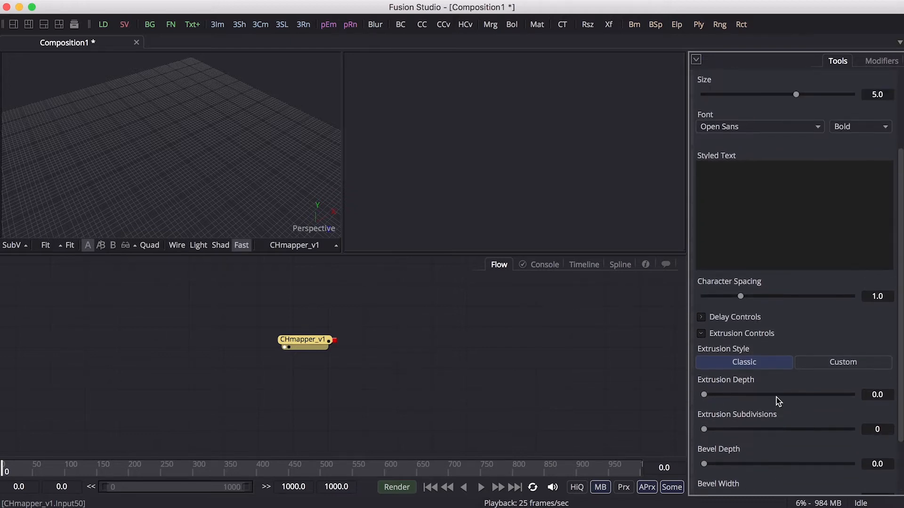
click(701, 339)
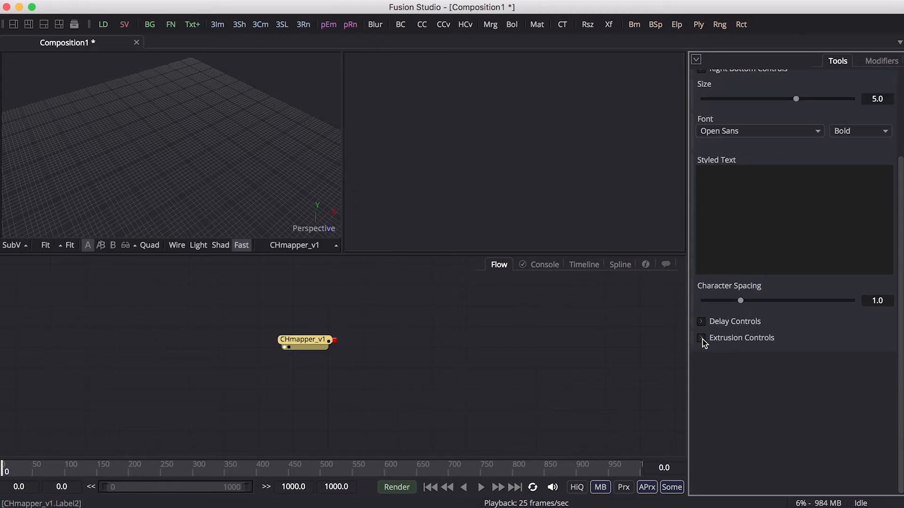
scroll(742, 349, up, 5)
click(742, 348)
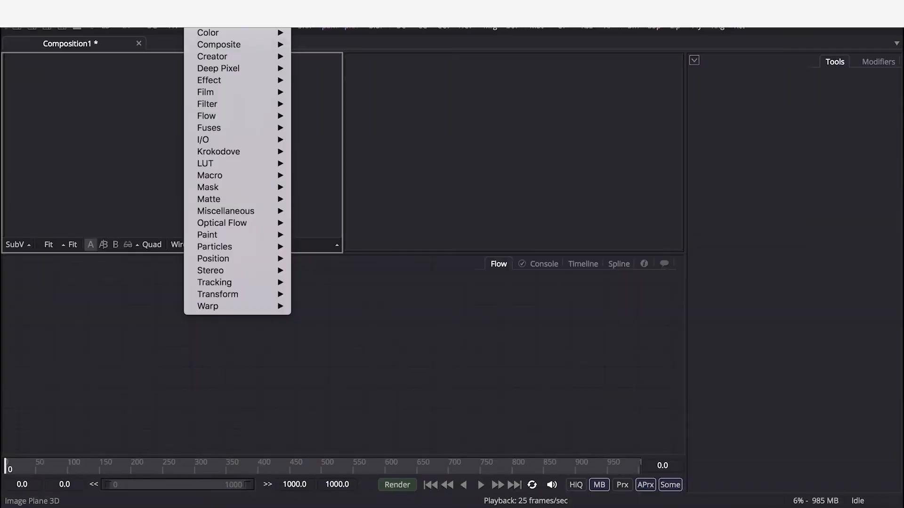
Step: Add a CHmapper_v1_04 macro from text_assets to the empty flow and display it in the left viewer
mouse_move(256, 176)
mouse_move(380, 182)
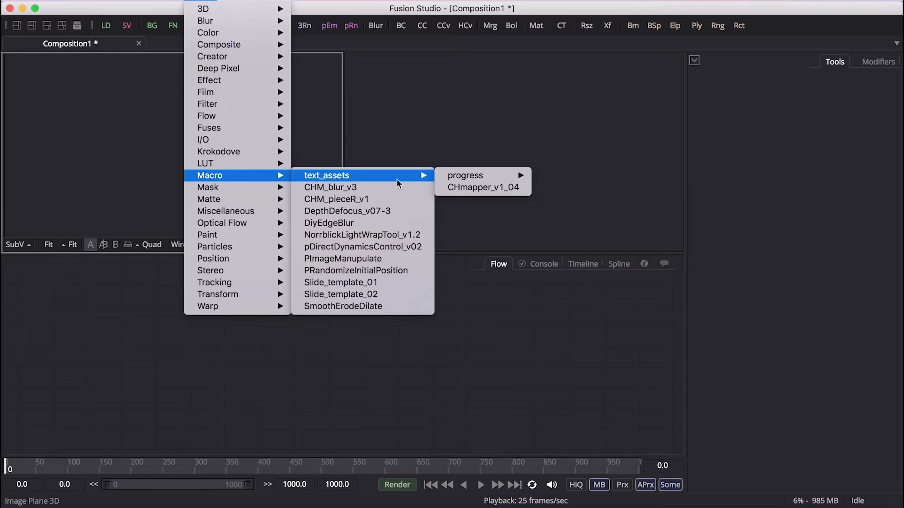
click(475, 188)
drag(210, 364, 259, 362)
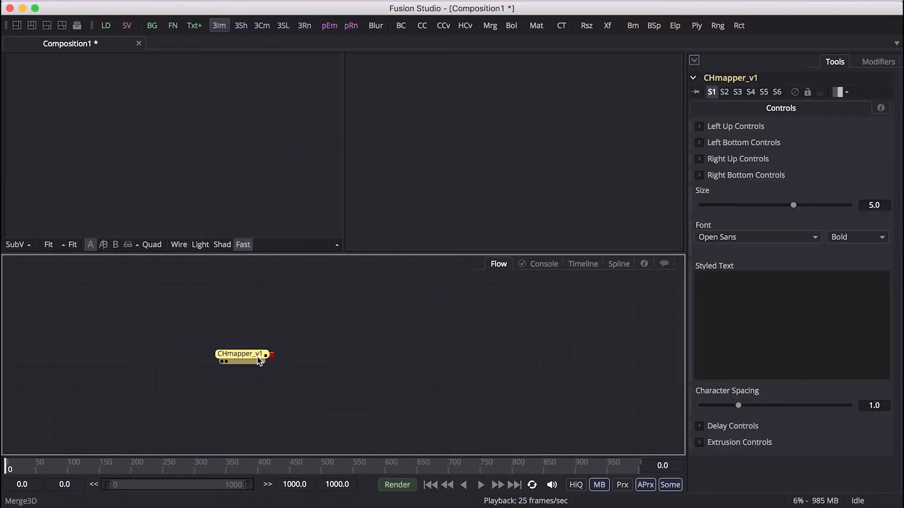
key(1)
click(286, 360)
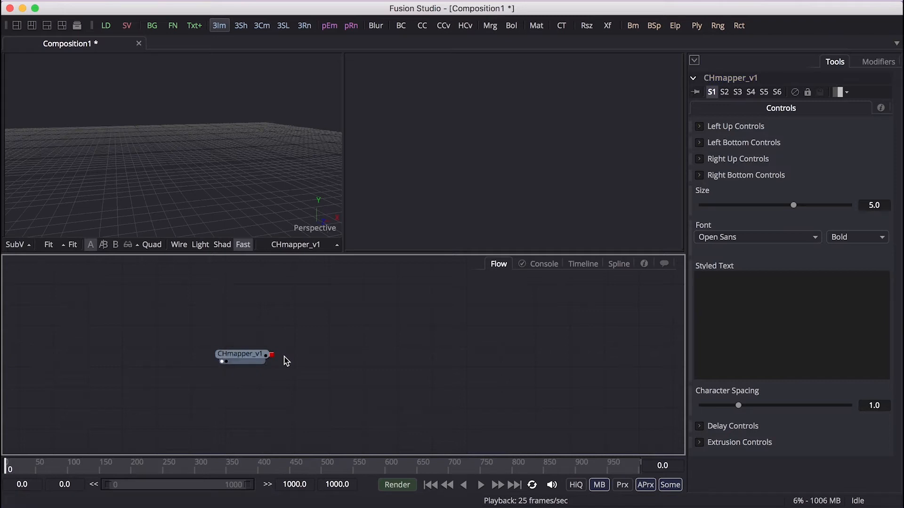
Step: Enter the letter "O" as the styled text of the CHmapper_v1 node
click(248, 356)
click(726, 307)
text(O)
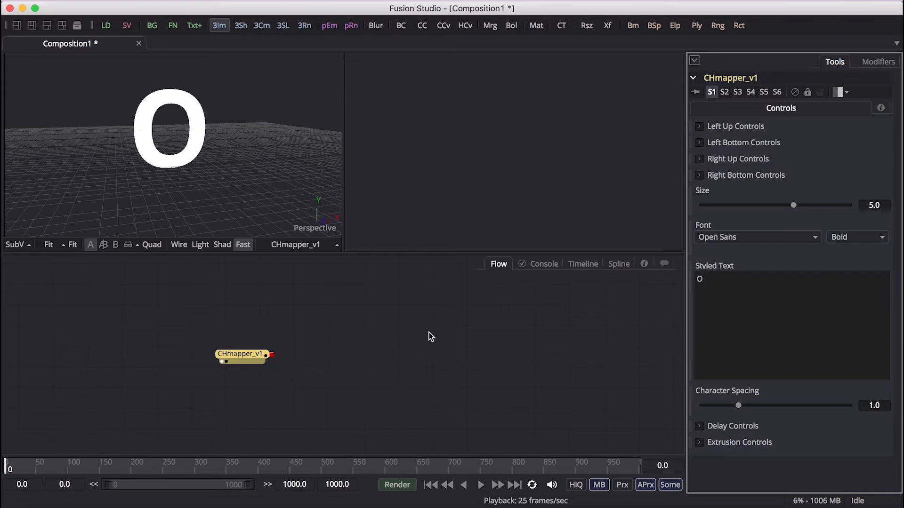
Step: Set the letter's font to Helvetica Neue in the Thin style
click(756, 238)
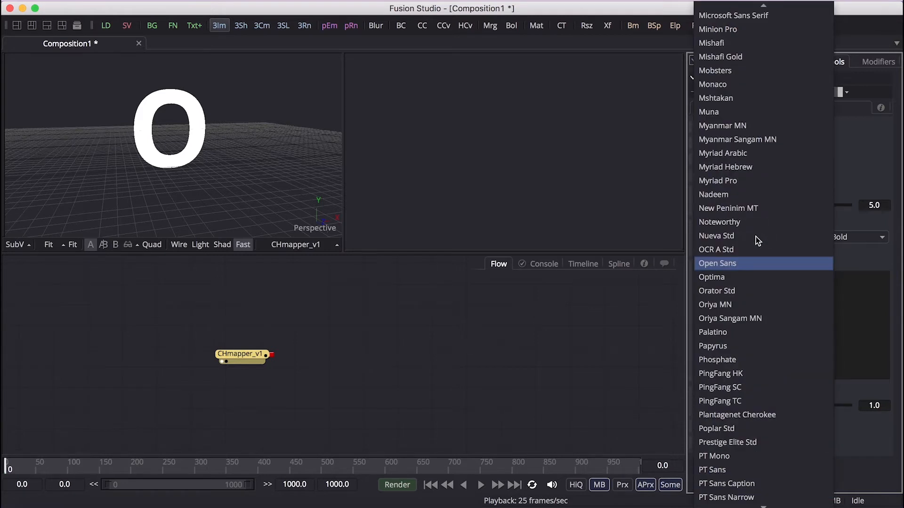
text(hel)
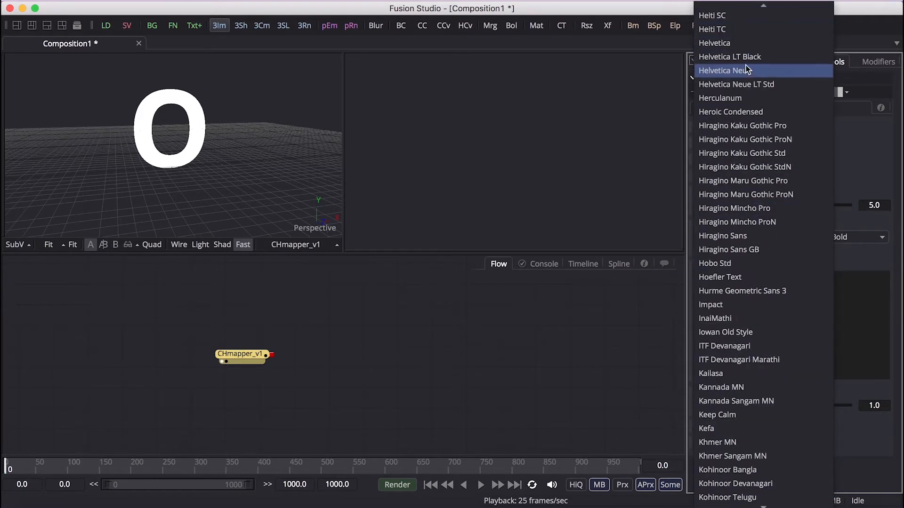
click(747, 69)
click(862, 237)
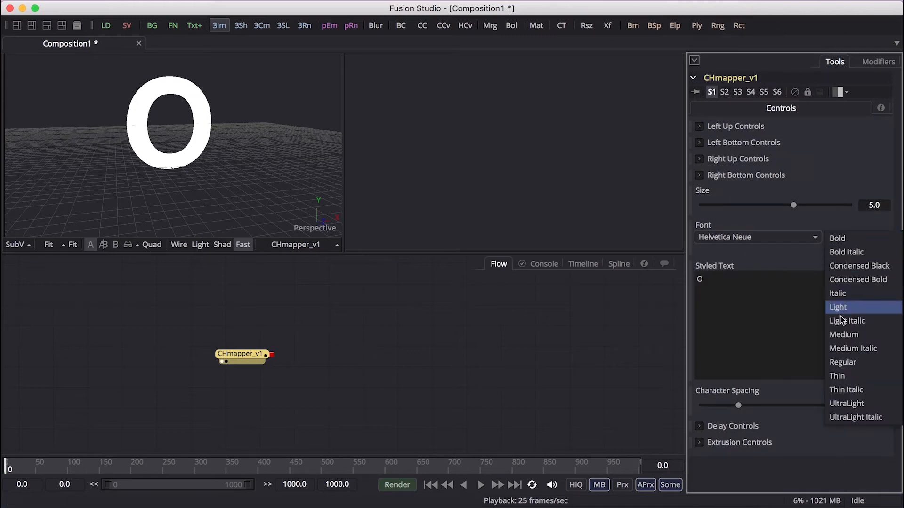
click(841, 377)
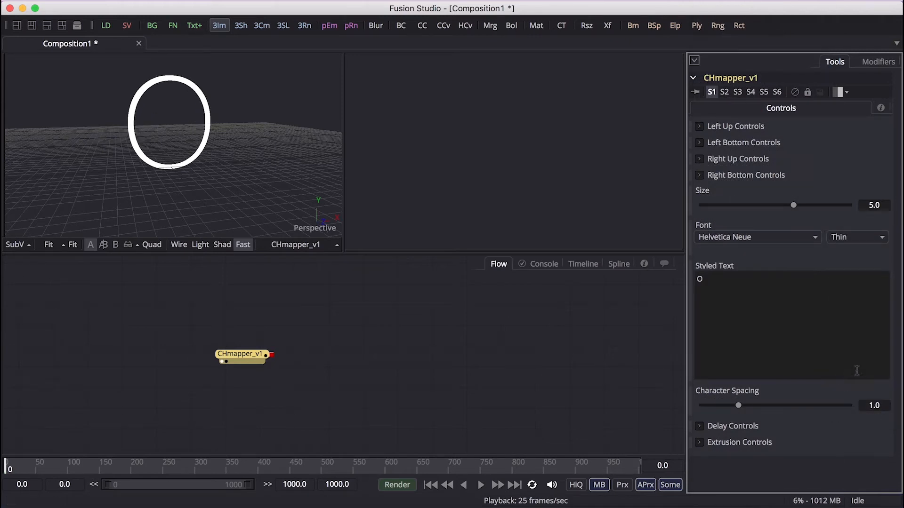
Step: Move the CHmapper_v1 node horizontally toward the middle of the flow
drag(240, 361, 273, 361)
click(361, 366)
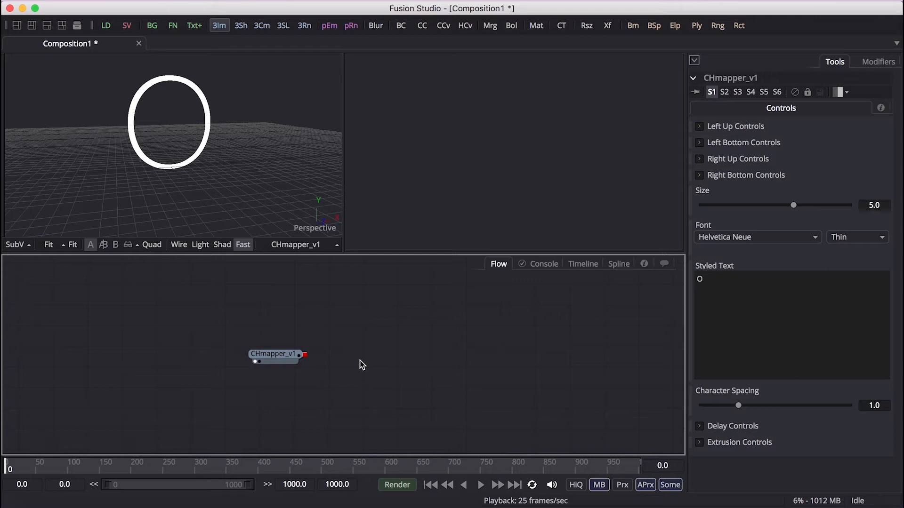
drag(280, 358, 306, 358)
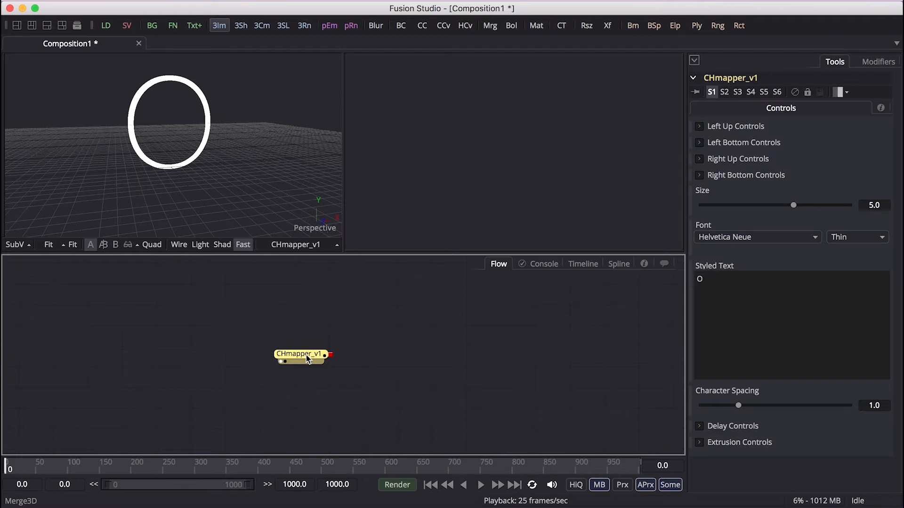
Step: Shorten the composition's time range to end at frame 100 and go to the last frame
click(336, 484)
key(BackSpace)
click(382, 384)
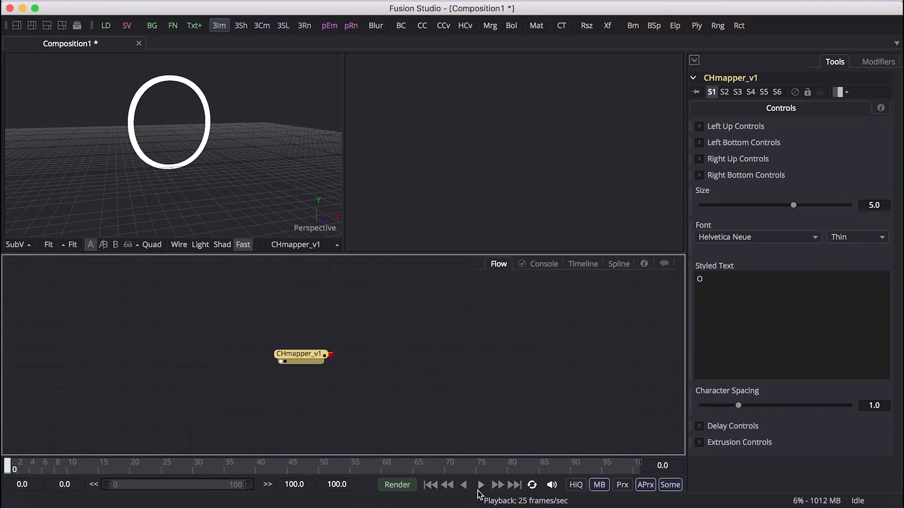
click(514, 485)
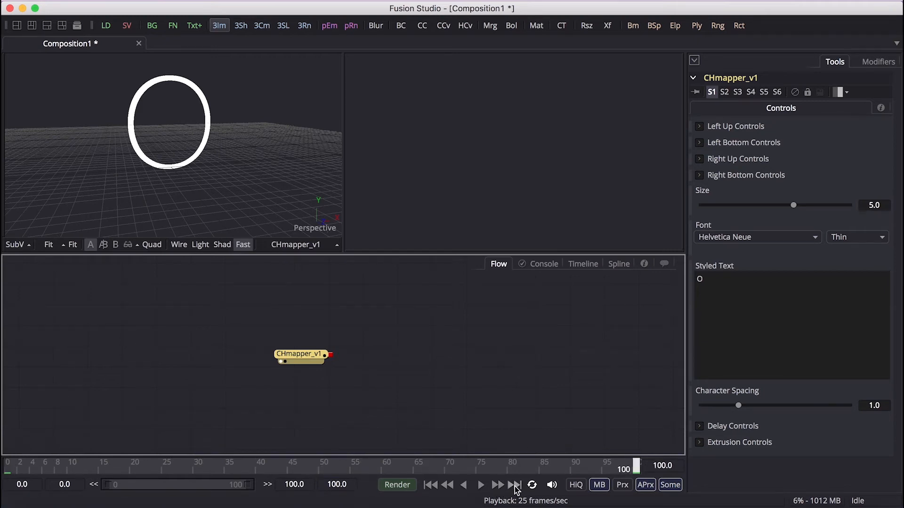
Step: Reposition the CHmapper_v1 node horizontally in the flow
drag(302, 363, 314, 363)
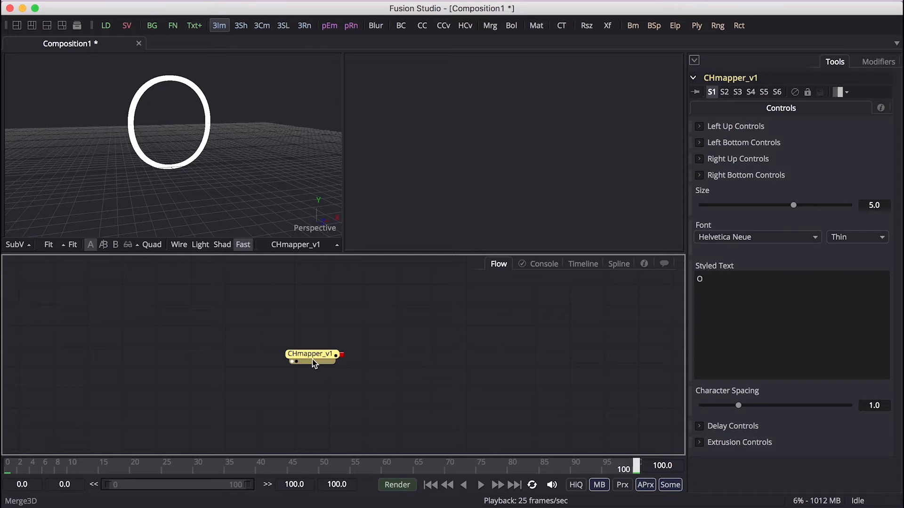
drag(312, 359, 261, 360)
click(700, 127)
click(701, 127)
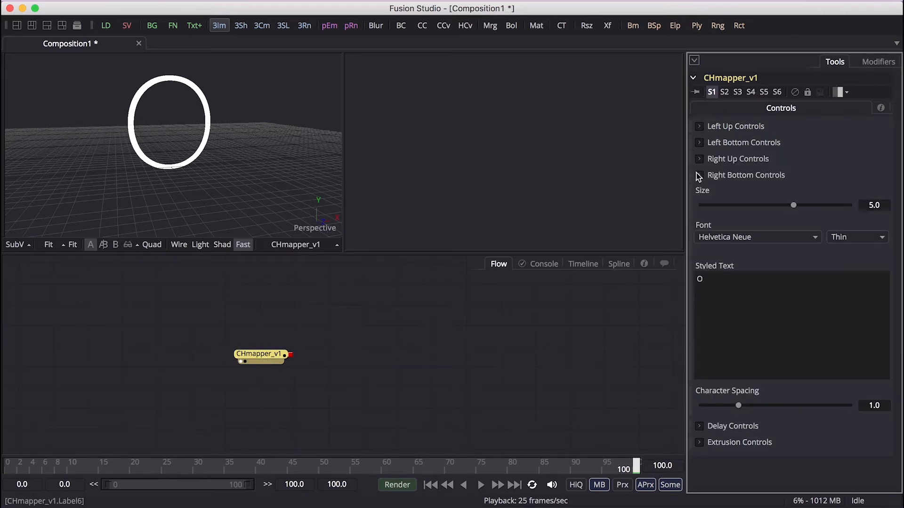
click(700, 126)
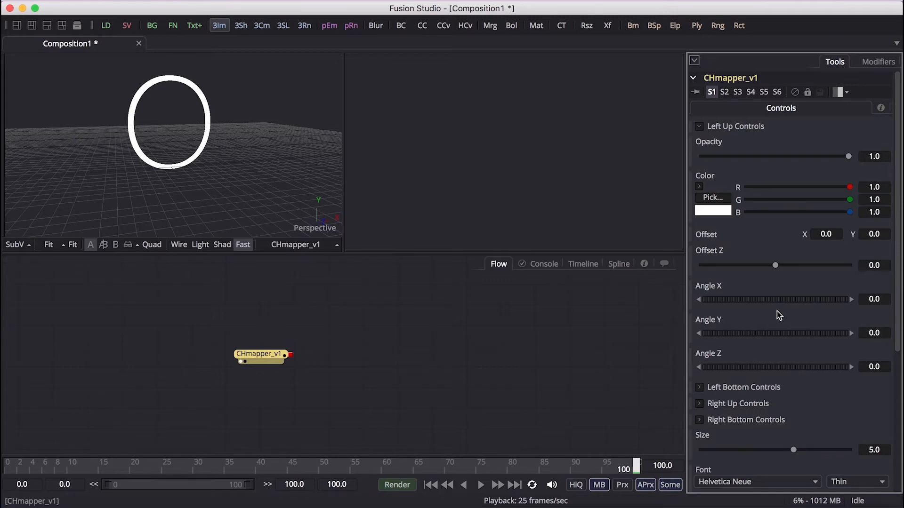
drag(761, 301, 794, 306)
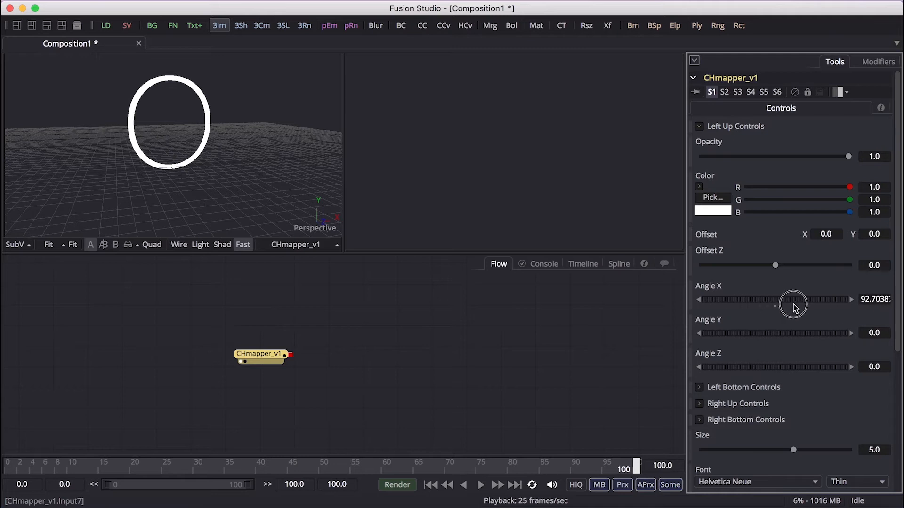
double_click(775, 306)
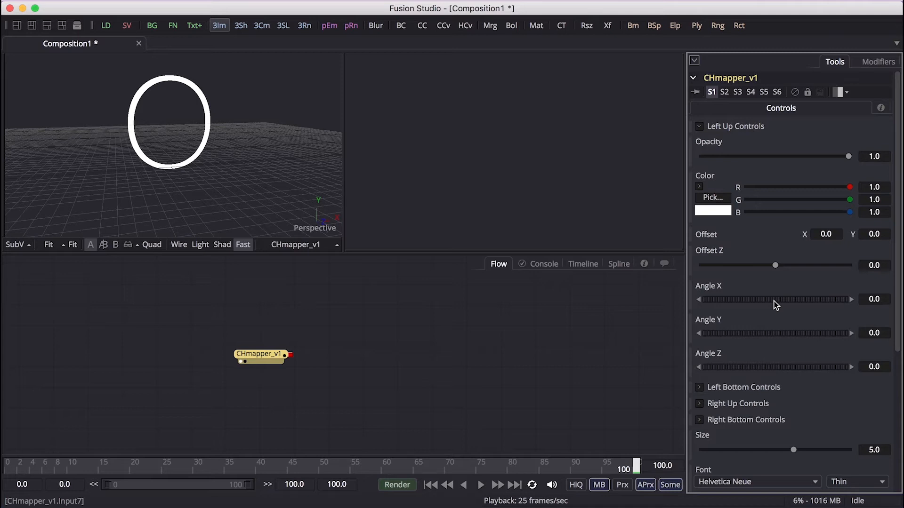
right_click(776, 305)
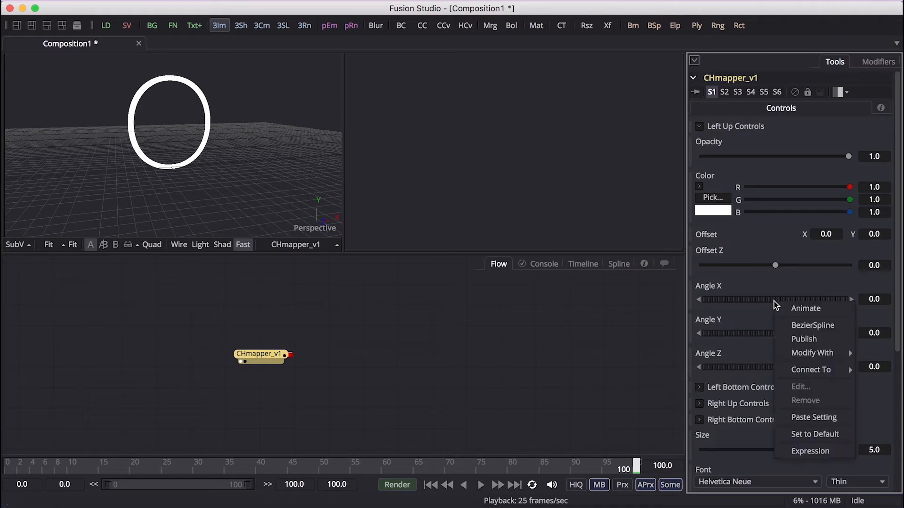
click(781, 306)
mouse_move(769, 299)
mouse_down()
mouse_move(800, 298)
mouse_move(746, 295)
mouse_move(790, 305)
mouse_move(756, 303)
mouse_move(770, 309)
mouse_up()
double_click(770, 308)
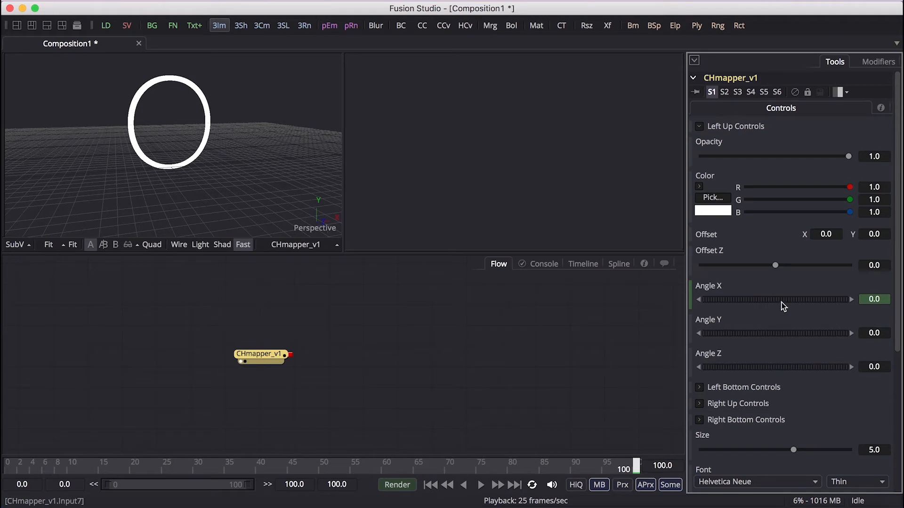
right_click(778, 302)
mouse_move(795, 385)
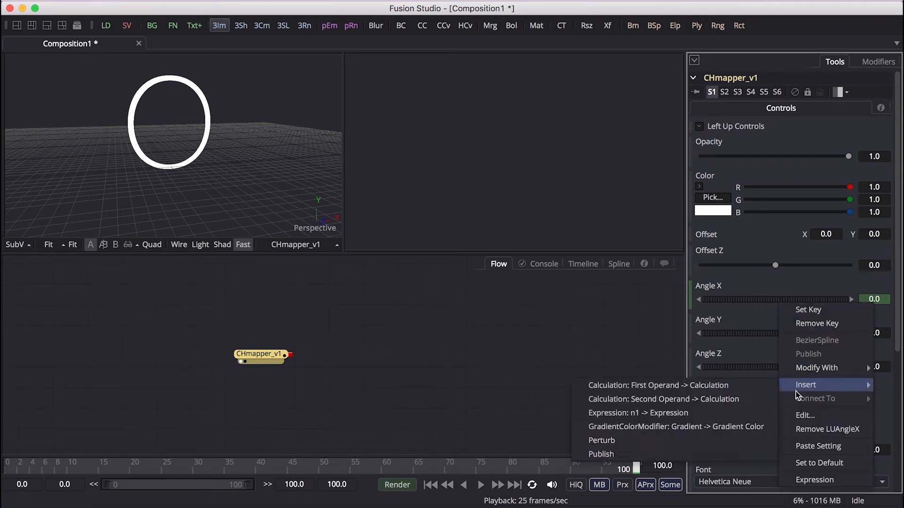
click(808, 428)
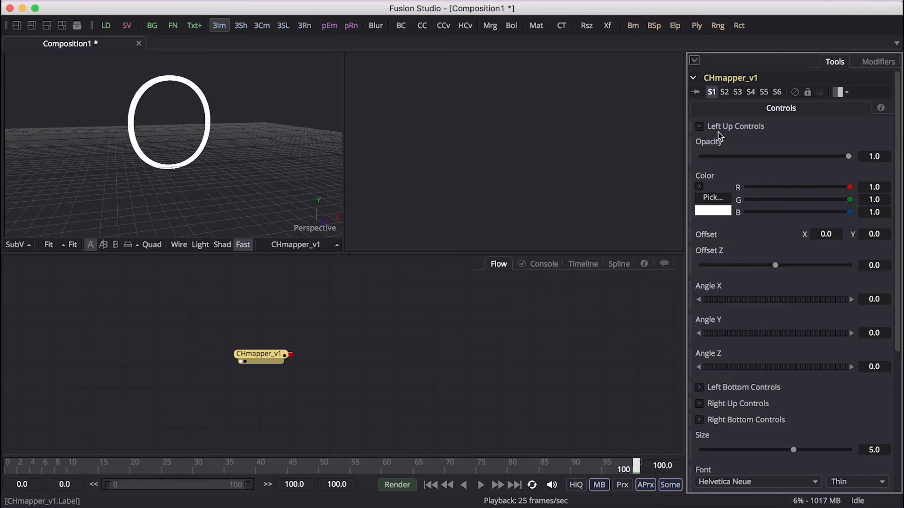
click(699, 126)
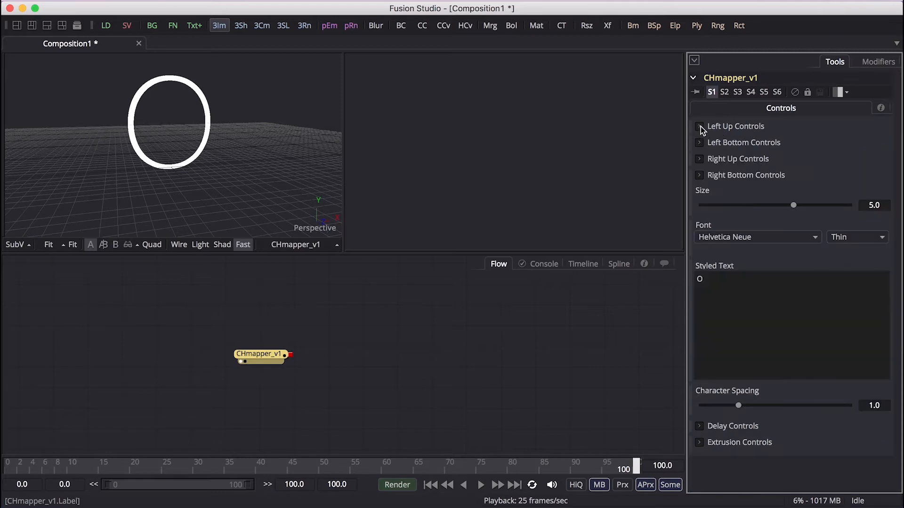
Step: Keyframe the Right Up section's Angle Y at 0 on frame 100 and at -180 on frame 90
click(699, 159)
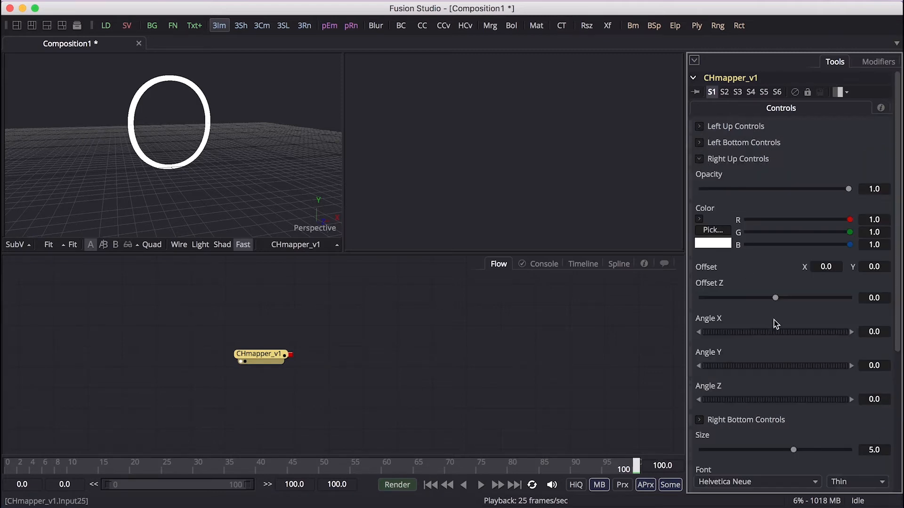
right_click(775, 367)
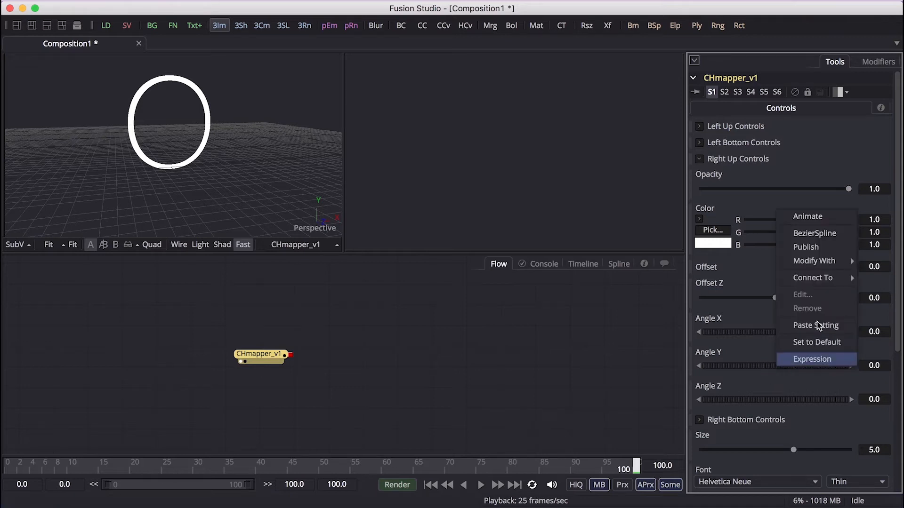
click(819, 216)
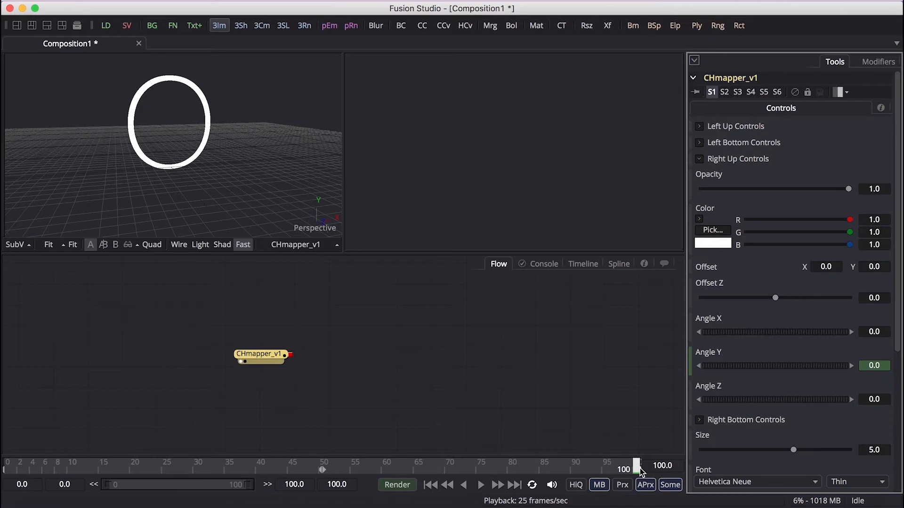
click(574, 471)
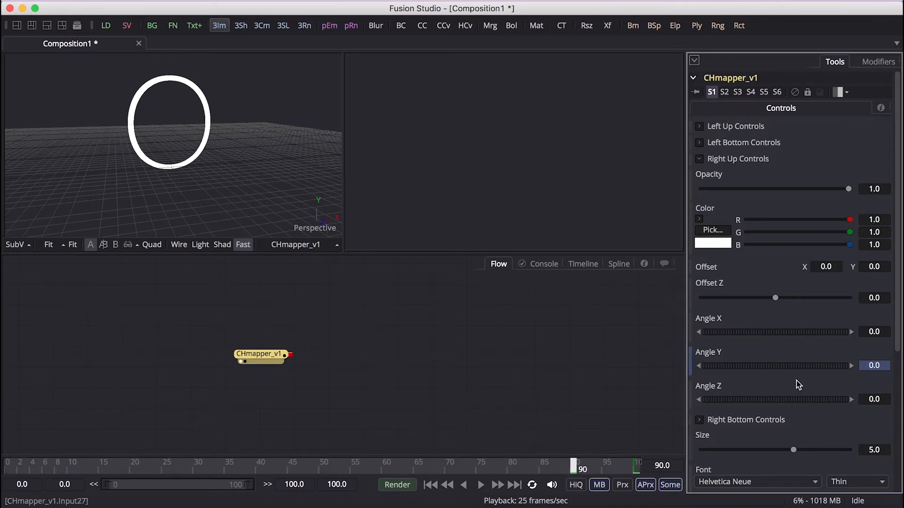
drag(822, 366, 750, 386)
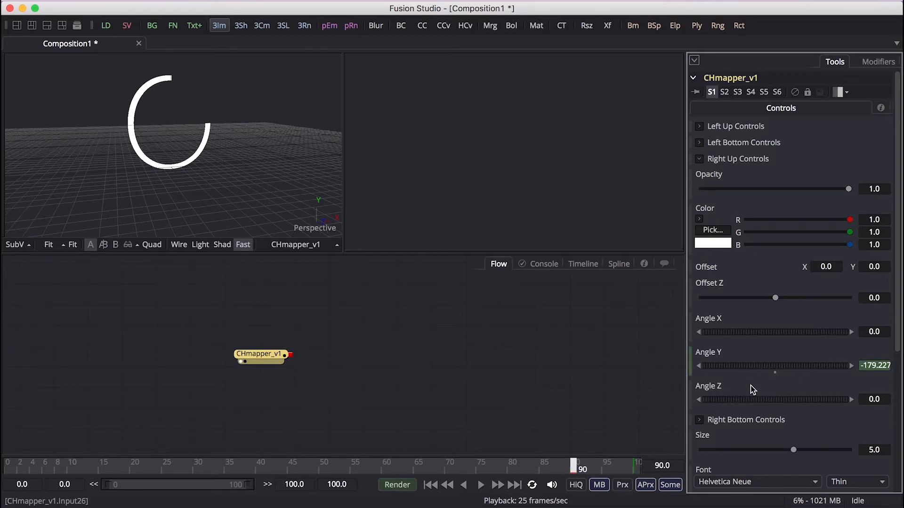
double_click(867, 369)
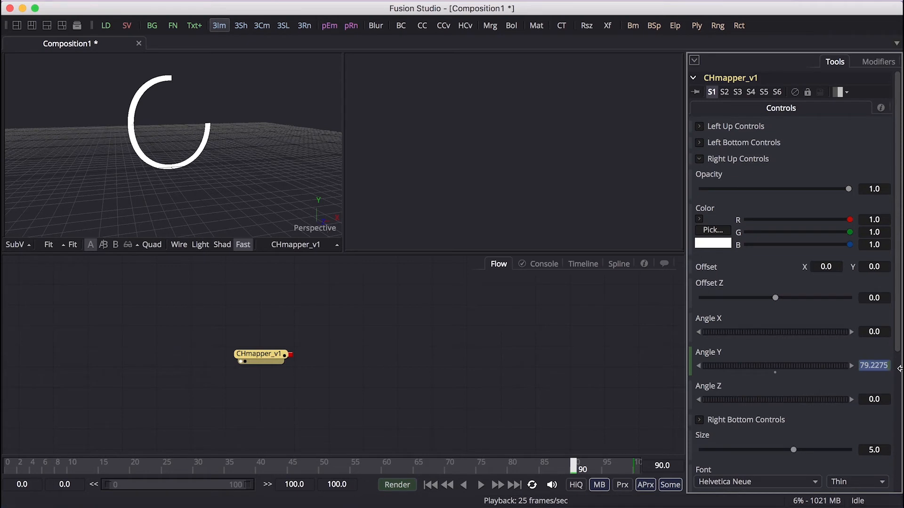
text(-180)
key(Return)
Step: Keyframe the Right Up section's Opacity at 1.0 on frame 91 and at 0.0 on frame 90
click(520, 377)
click(503, 485)
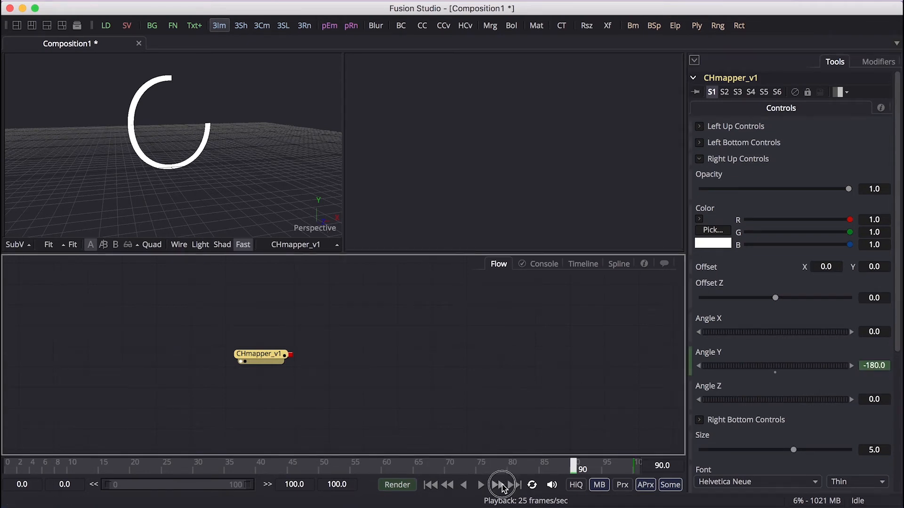
alt+middle_drag(71, 116, 71, 116)
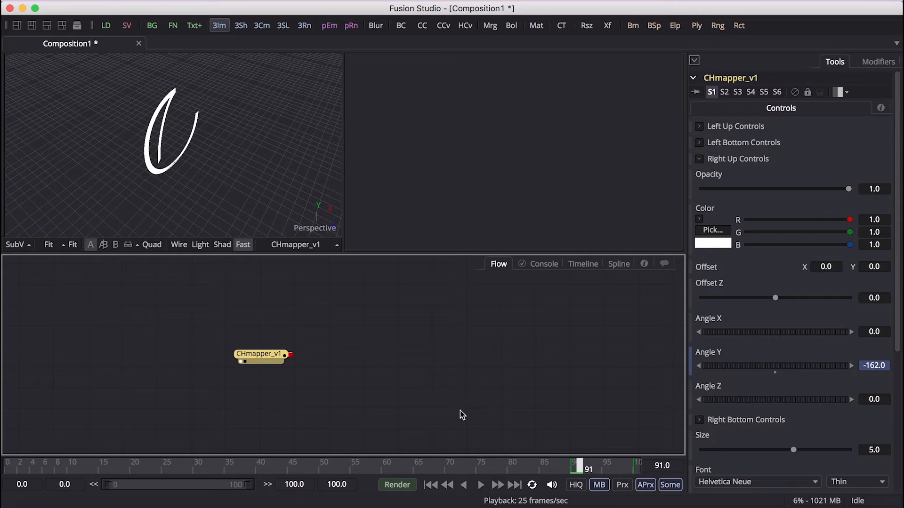
right_click(850, 190)
click(848, 196)
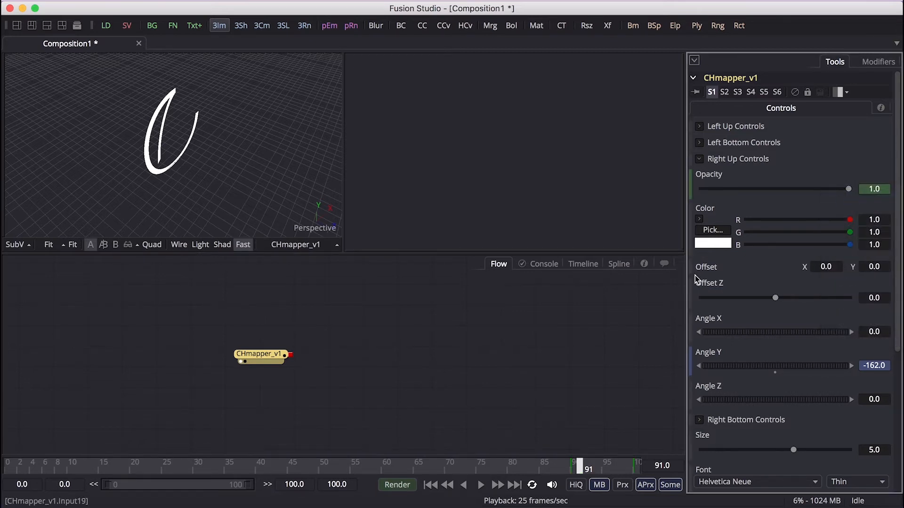
click(448, 486)
click(848, 189)
drag(850, 190, 660, 186)
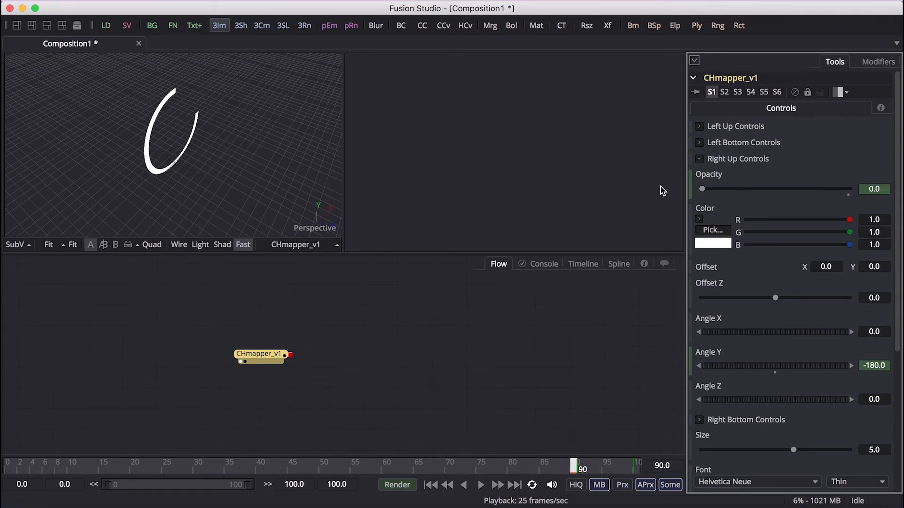
click(700, 160)
Step: Keyframe the Left Up section's Angle X at 0 on frame 90 and at -180 on frame 80
alt+middle_drag(236, 168, 236, 168)
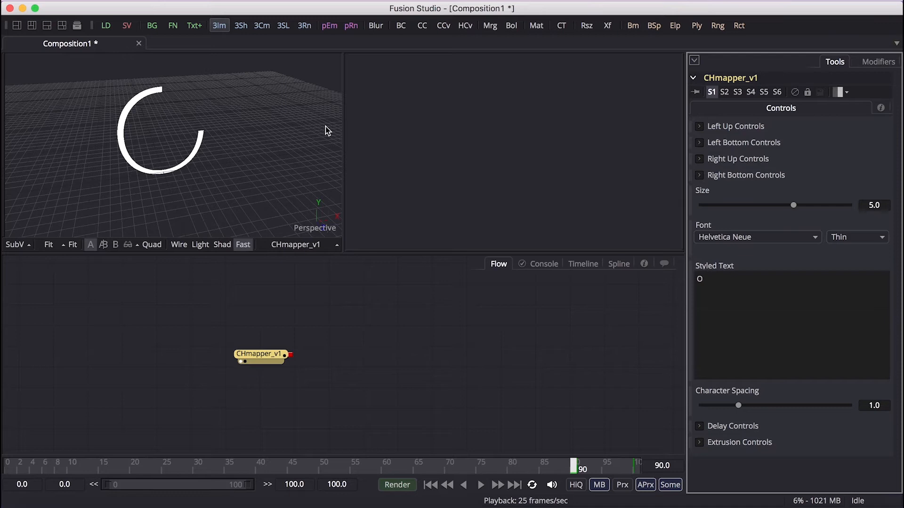
click(701, 126)
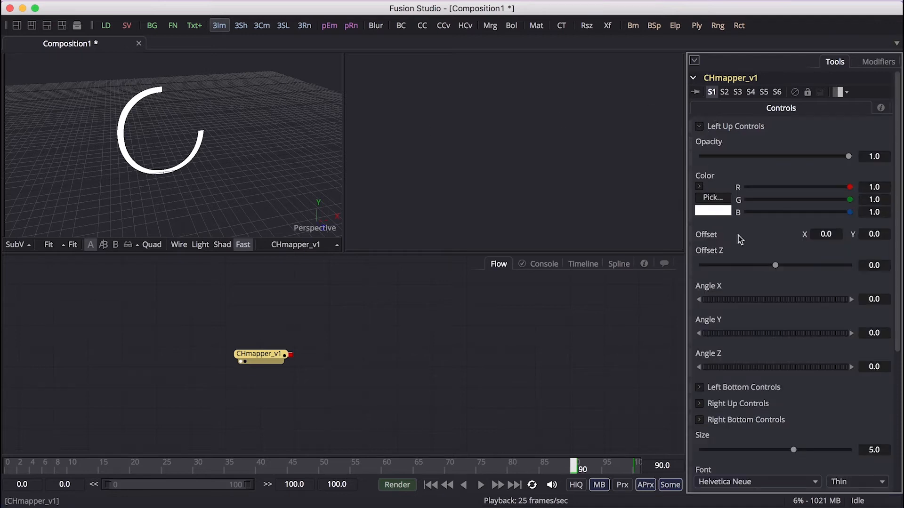
right_click(780, 300)
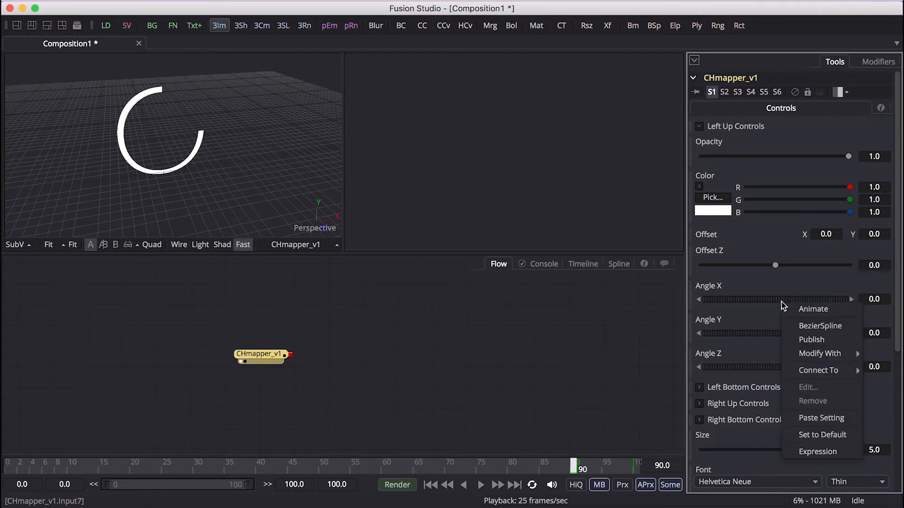
click(793, 308)
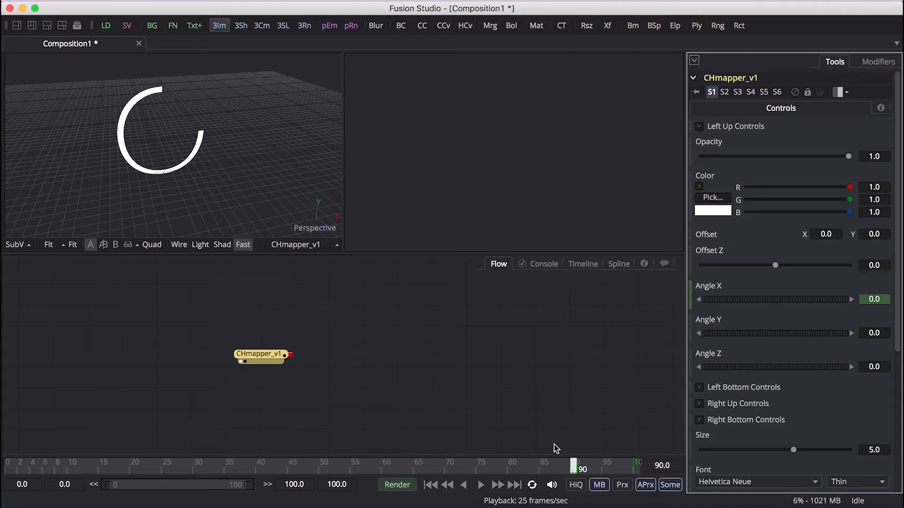
click(511, 467)
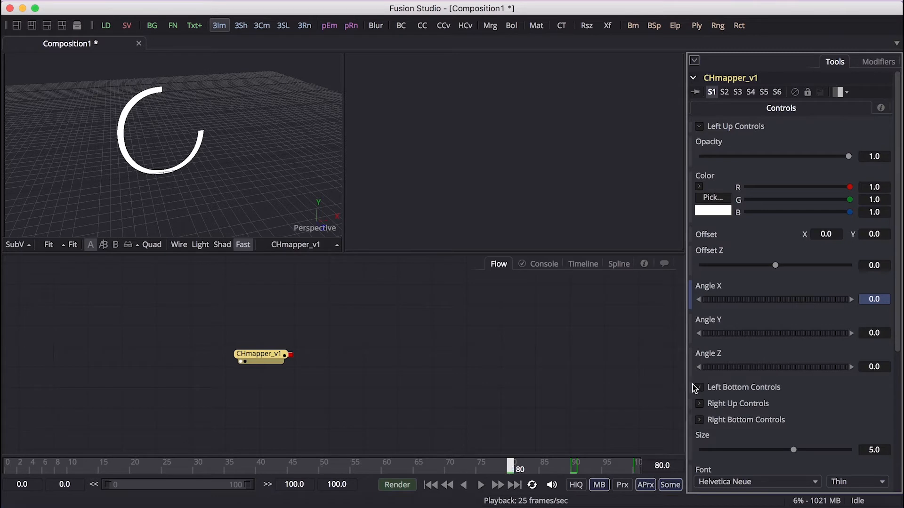
drag(802, 304, 731, 324)
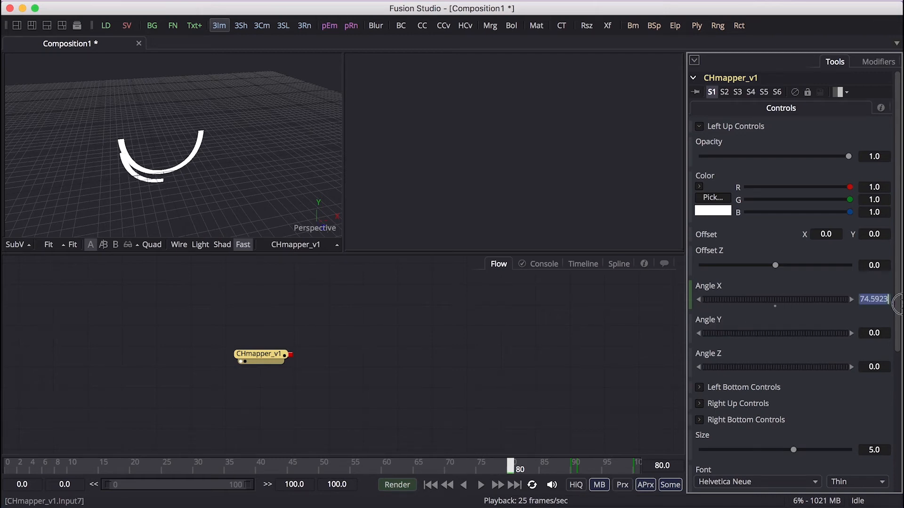
key(Return)
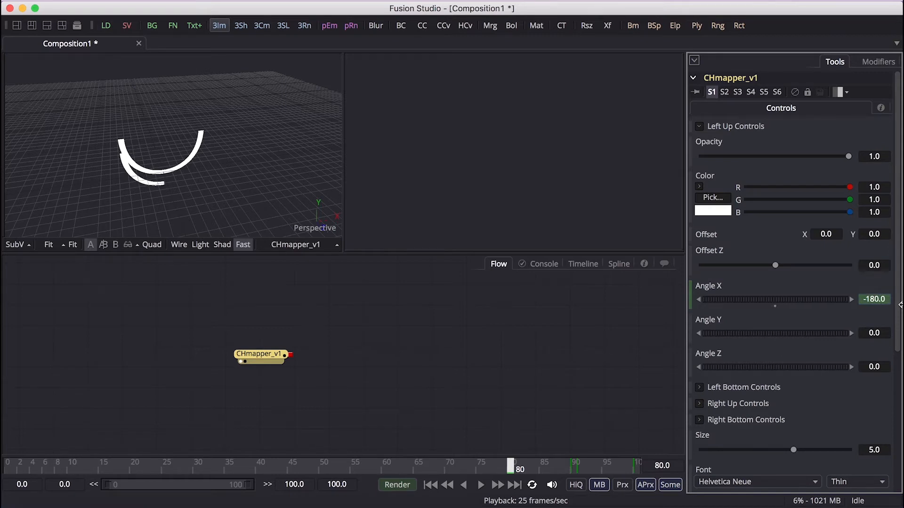
Step: Animate the Left Up section's Offset, keying 0, 0 on frame 90 and a Y offset of 0.075 on frame 80
click(575, 469)
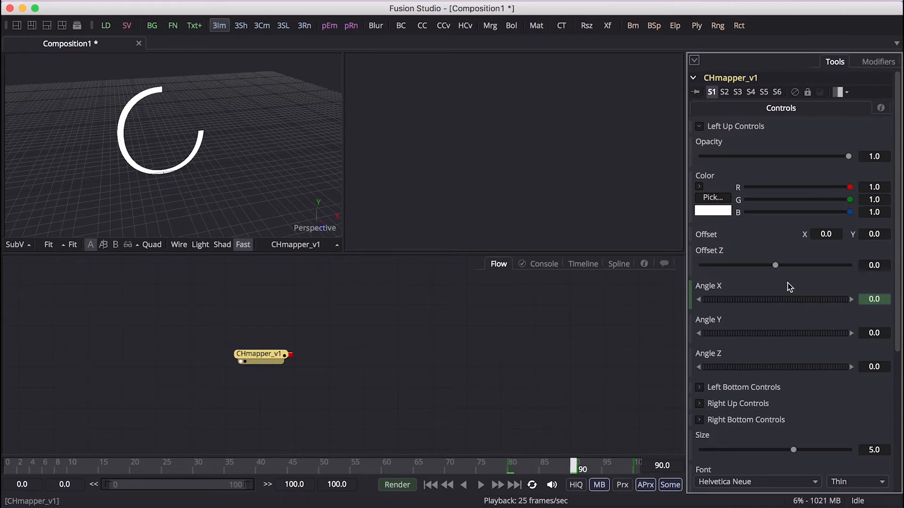
right_click(783, 242)
click(791, 242)
click(513, 465)
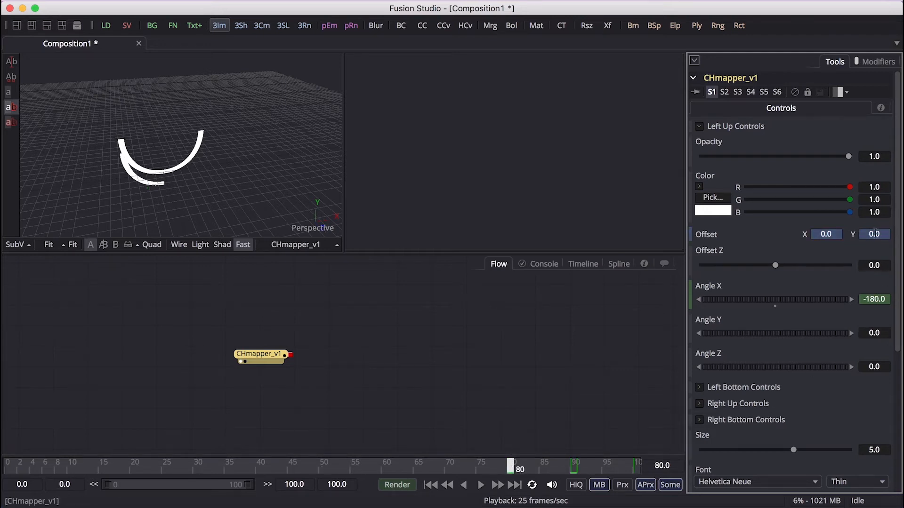
drag(884, 235, 865, 235)
drag(865, 234, 866, 234)
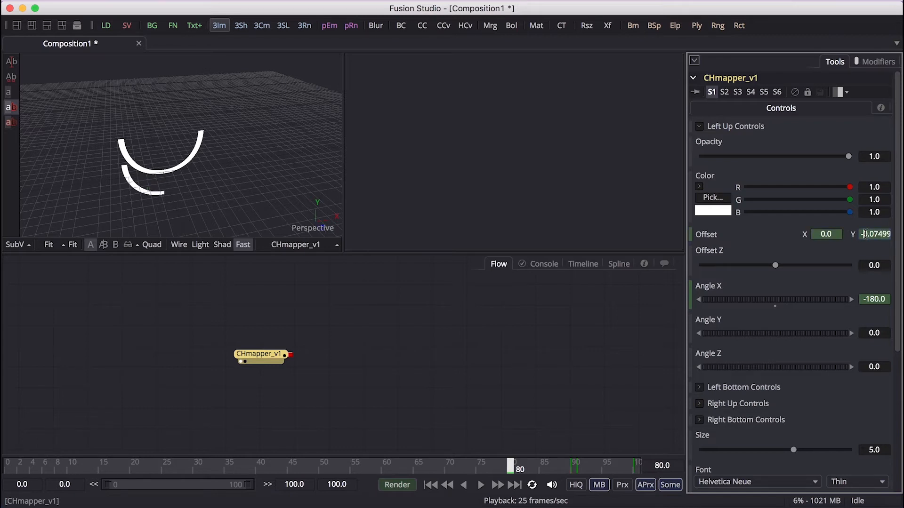
key(BackSpace)
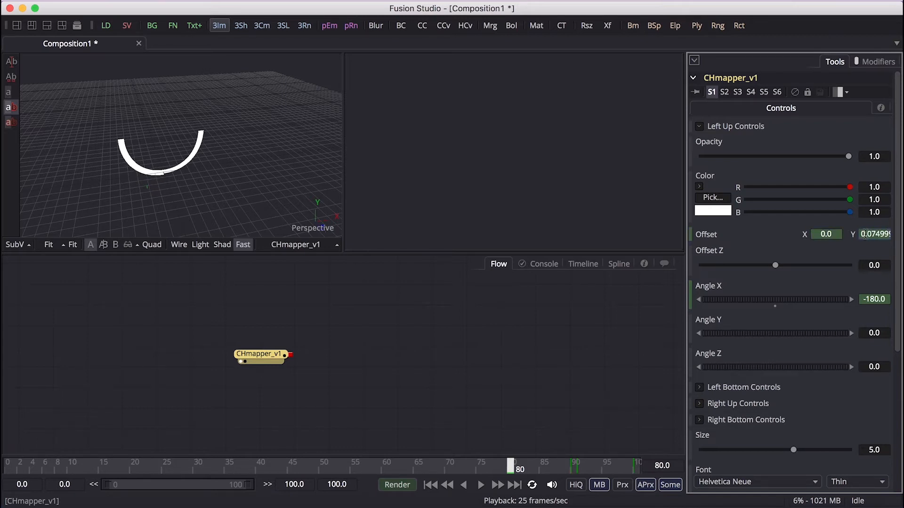
drag(875, 233, 900, 241)
text(0.075)
Step: Play the animation forward and in reverse, and scrub to frame 85 to check the folding segments
click(481, 484)
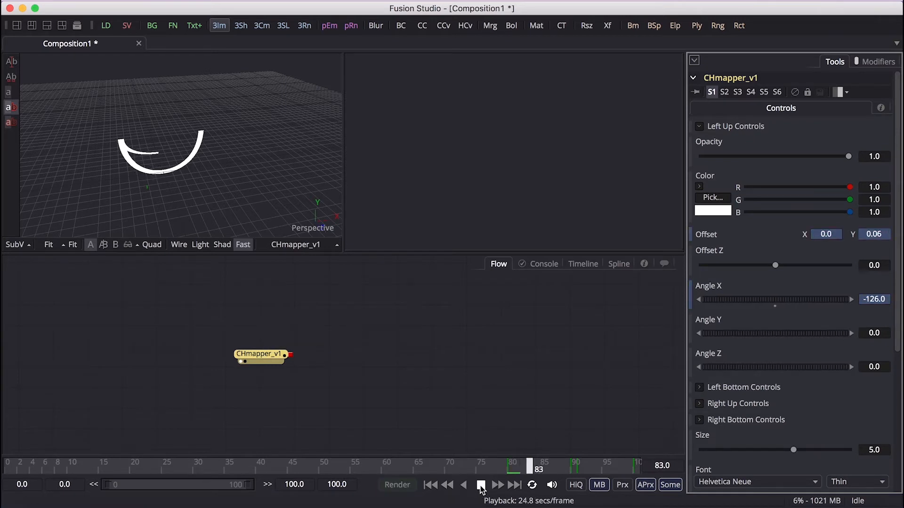
click(463, 485)
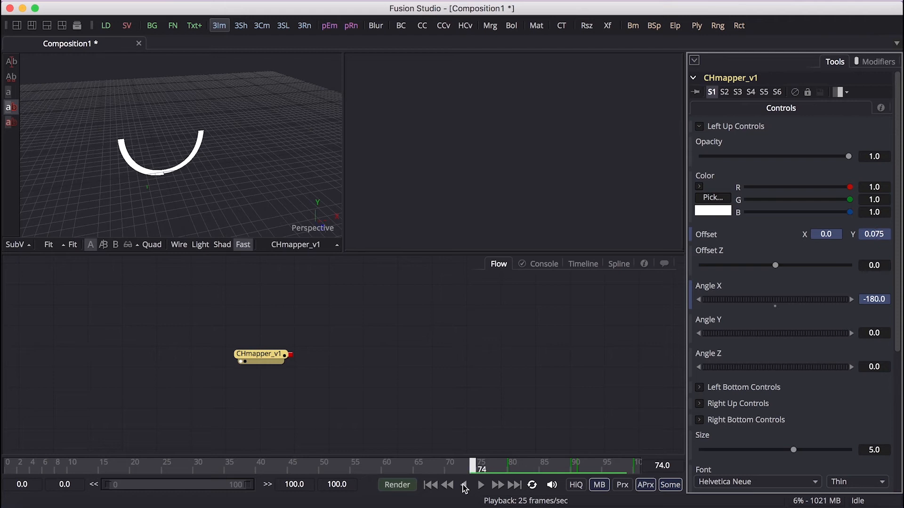
drag(473, 466, 542, 468)
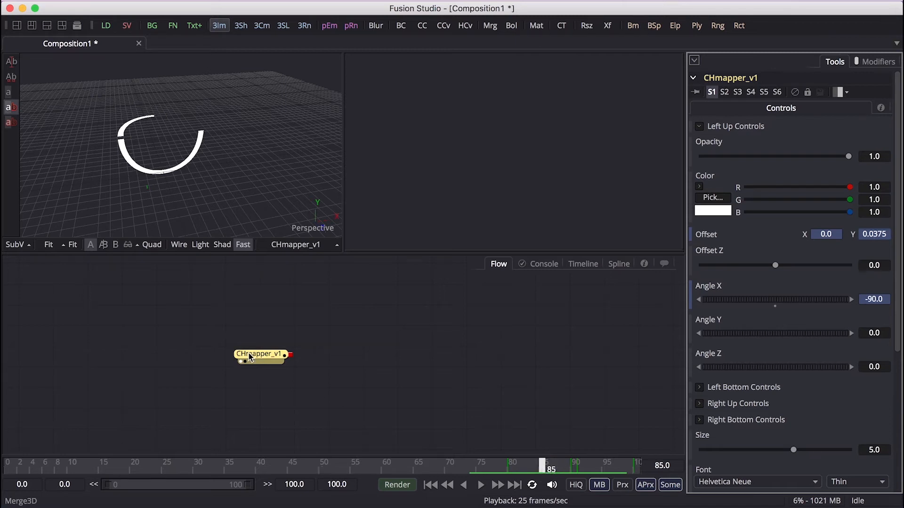
Step: Show the Left Up section's Offset and Angle X keyframe tracks in the timeline, limited to the selected tool
click(582, 263)
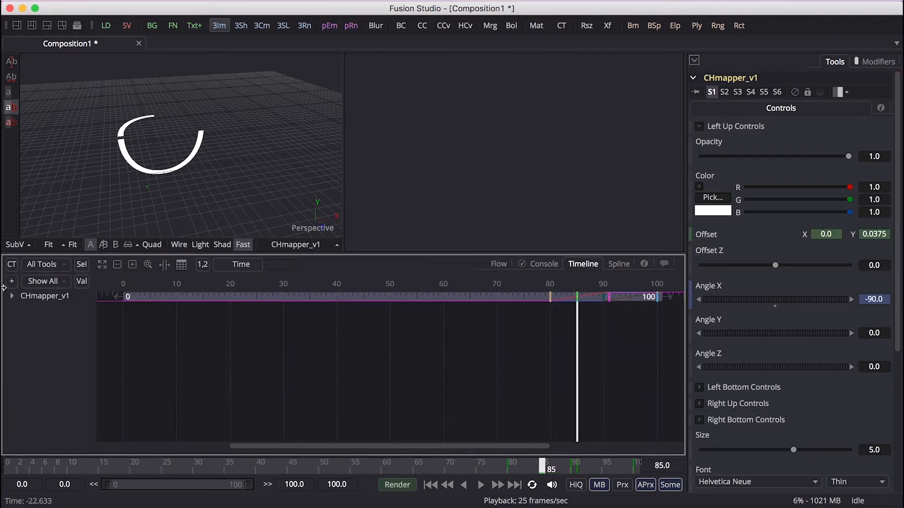
click(12, 296)
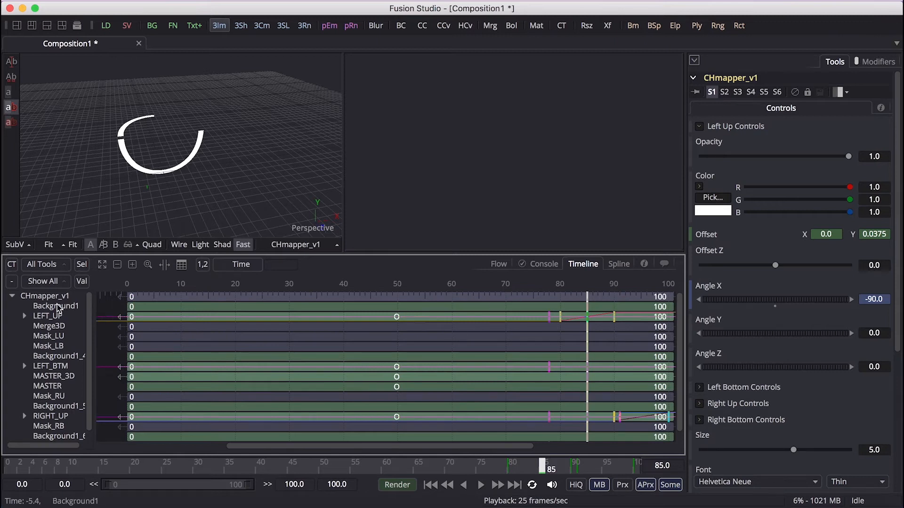
click(82, 264)
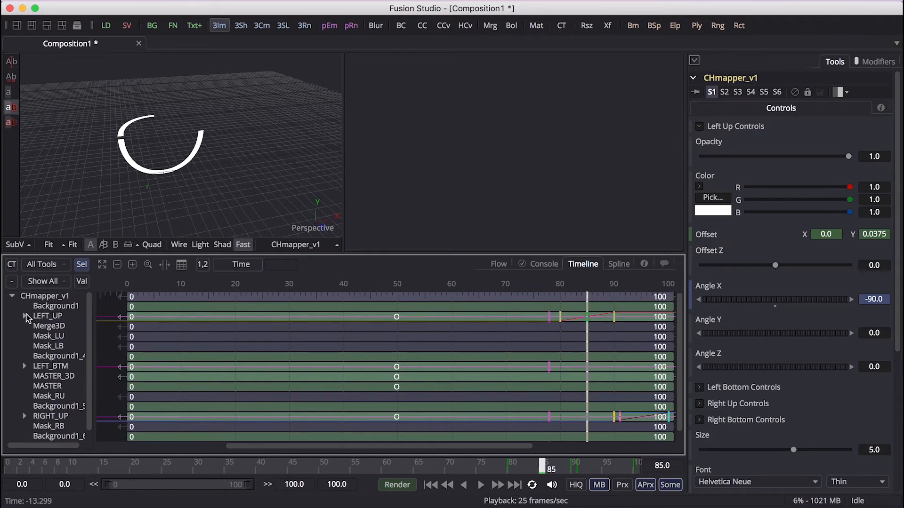
click(24, 316)
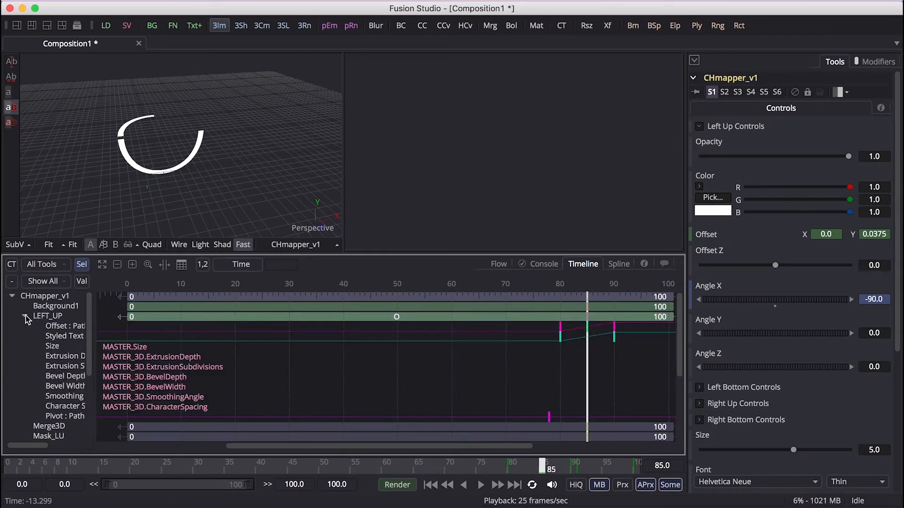
drag(93, 342, 163, 346)
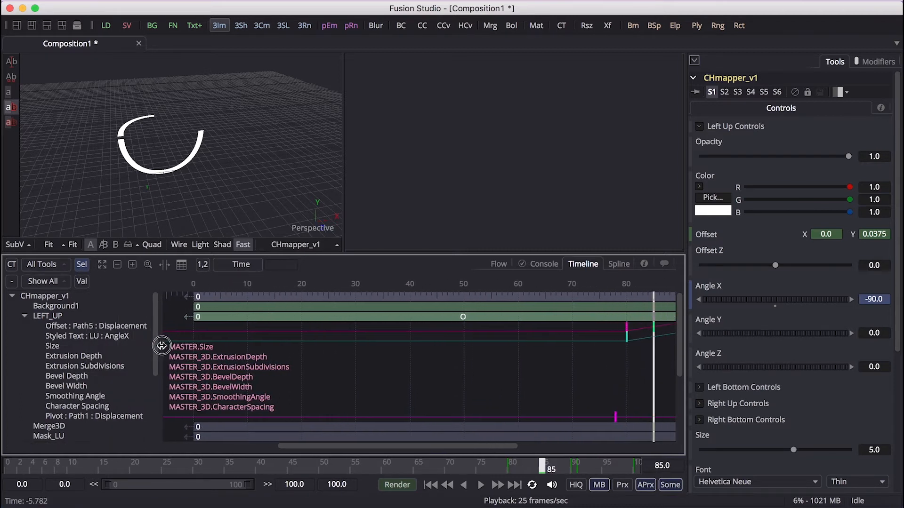
scroll(341, 362, right, 10)
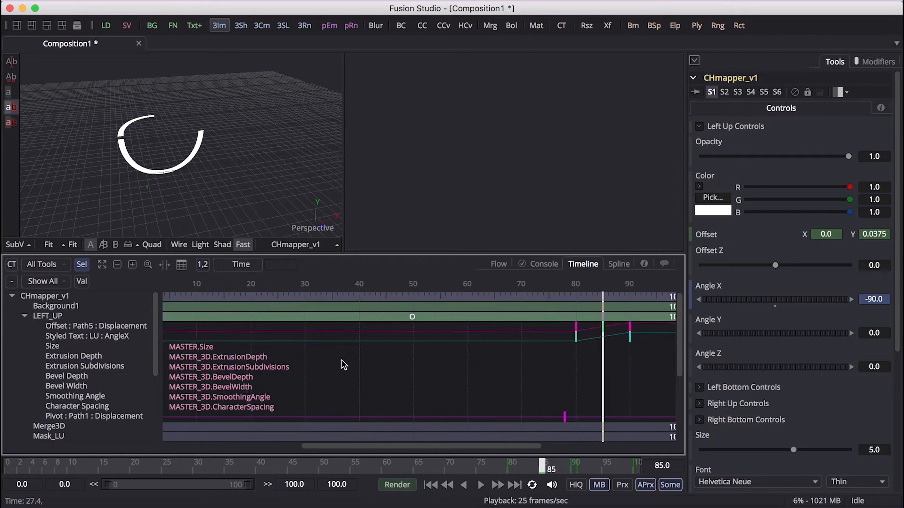
scroll(342, 361, right, 2)
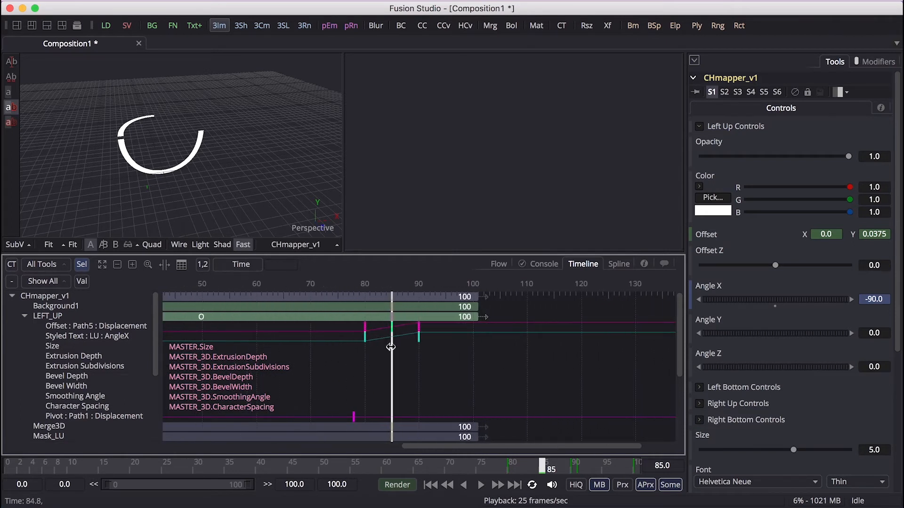
Step: Move the Left Up section's Offset keyframe from frame 90 to frame 85 in the timeline
click(419, 329)
drag(419, 328, 422, 329)
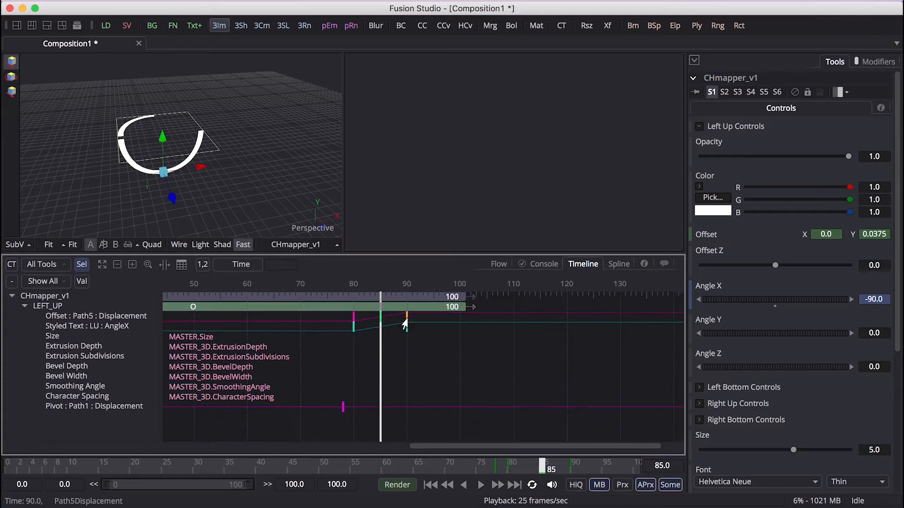
click(405, 324)
drag(403, 323, 356, 342)
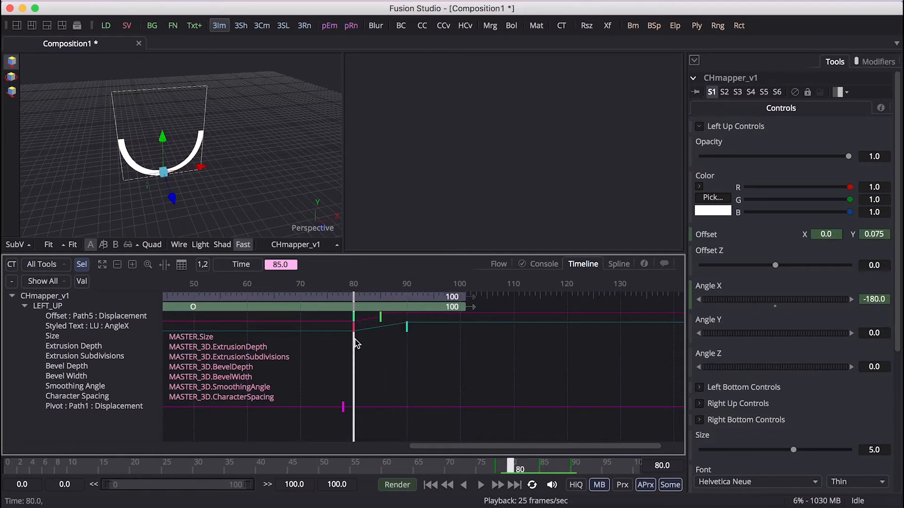
Step: Return to the CHmapper_v1 node in the flow and keyframe the Left Bottom section's Angle Y at 0 on frame 80
click(500, 266)
click(269, 356)
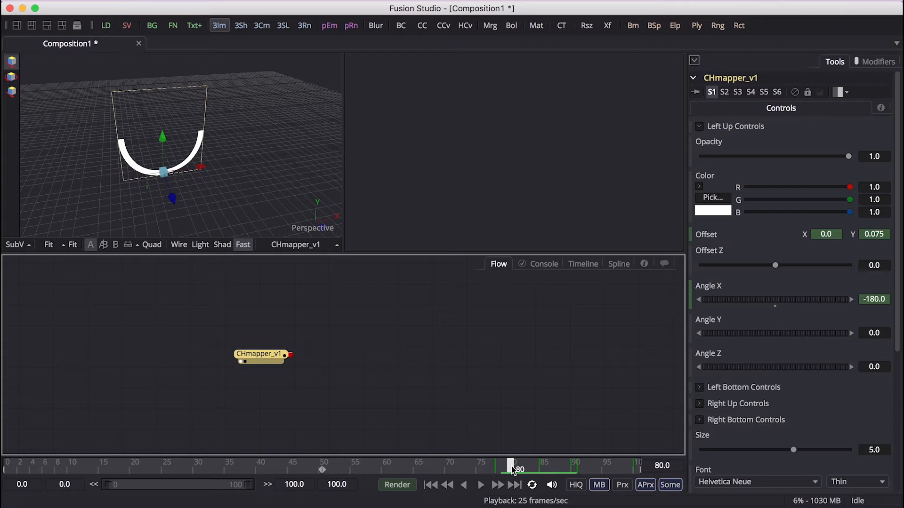
click(699, 126)
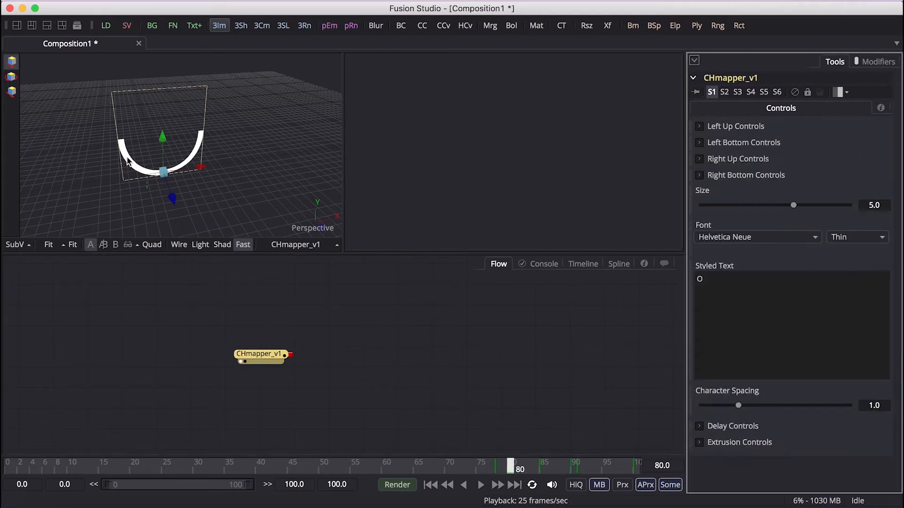
click(699, 142)
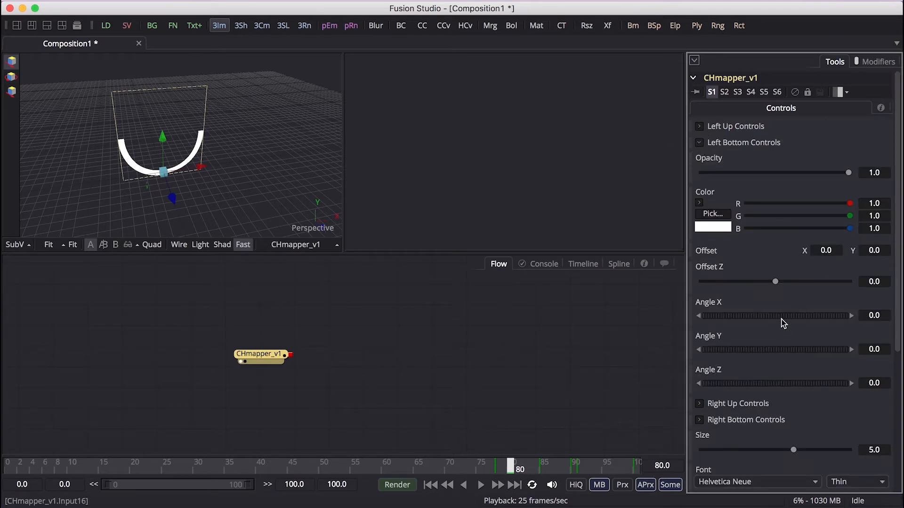
right_click(776, 351)
click(802, 359)
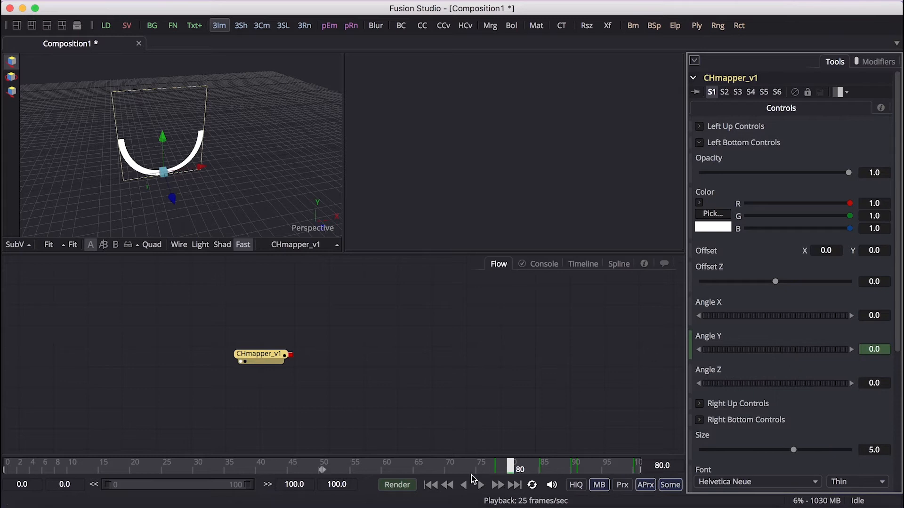
Step: Set the Left Bottom section's Angle Y to about 68 on frame 70 and compare it with frame 80
click(449, 470)
click(748, 354)
drag(748, 354, 773, 351)
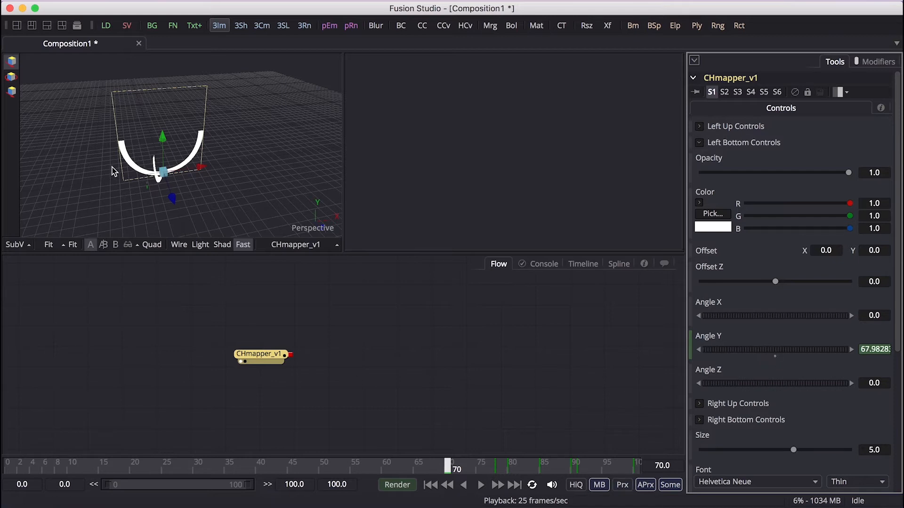
alt+middle_drag(112, 167, 112, 167)
click(513, 470)
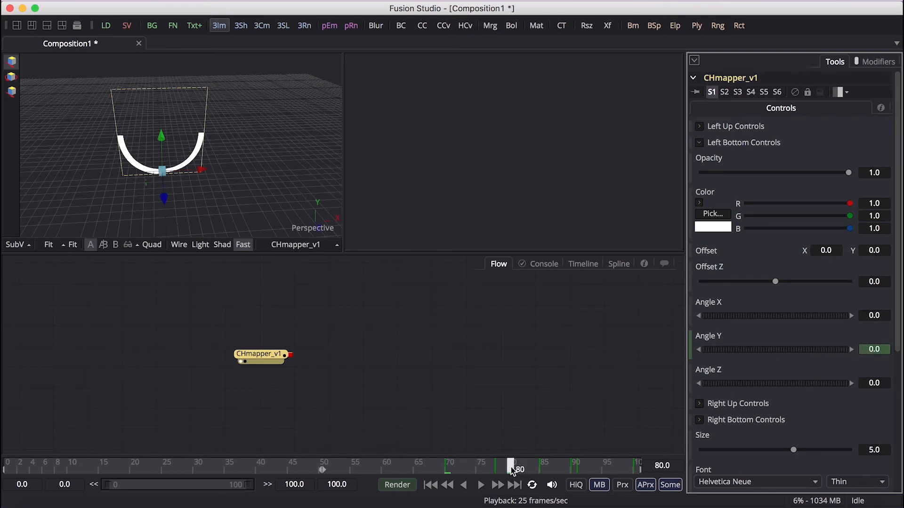
Step: Keyframe the Left Up section's Opacity at 1.0 on frame 81 and at 0.0 on frame 80
click(497, 488)
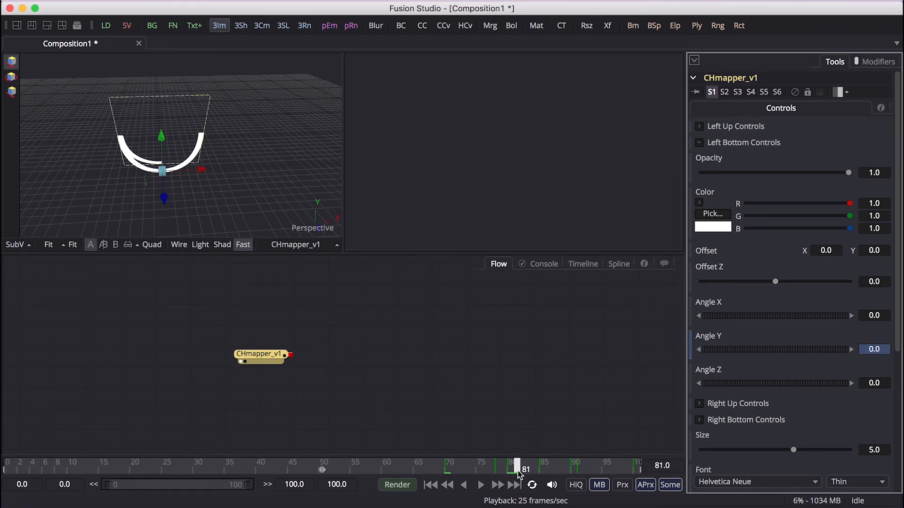
click(699, 143)
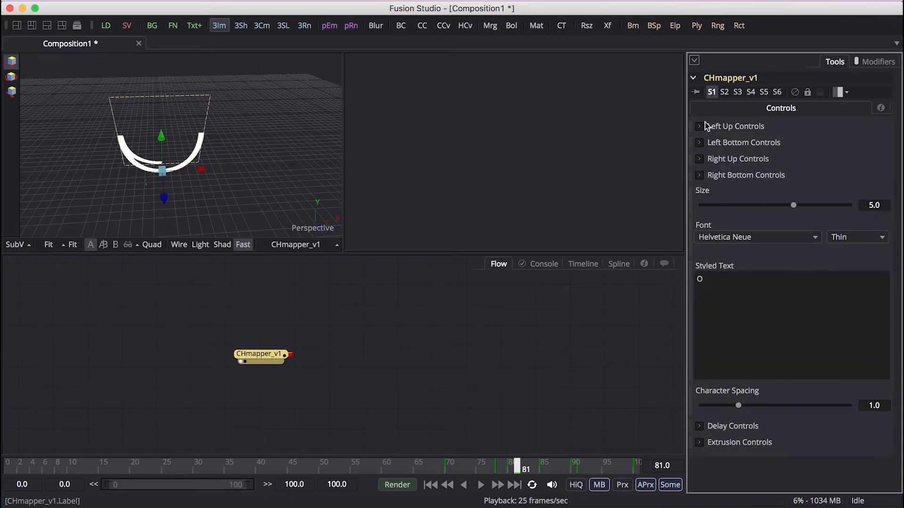
click(699, 126)
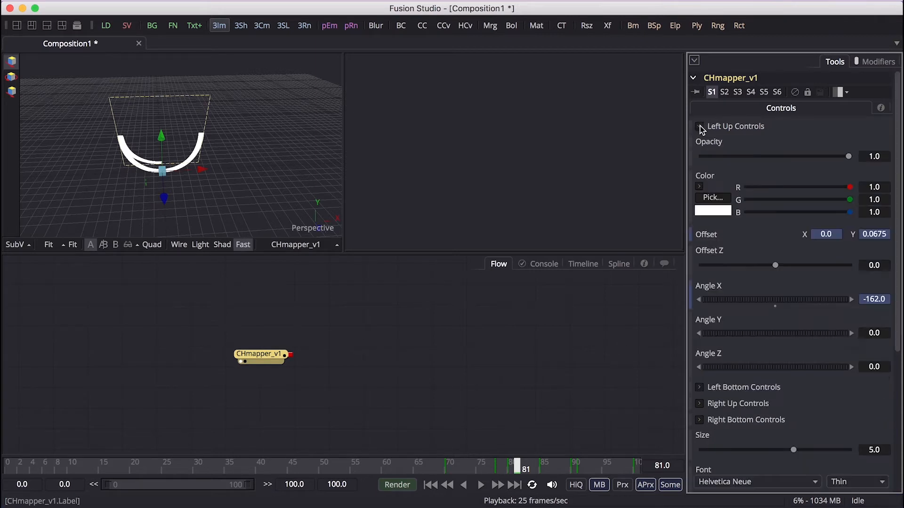
right_click(848, 158)
click(845, 163)
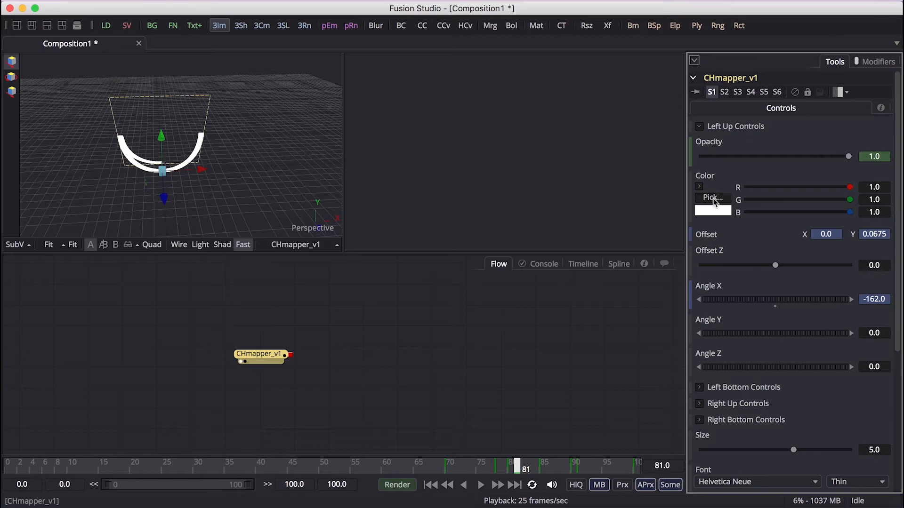
click(463, 485)
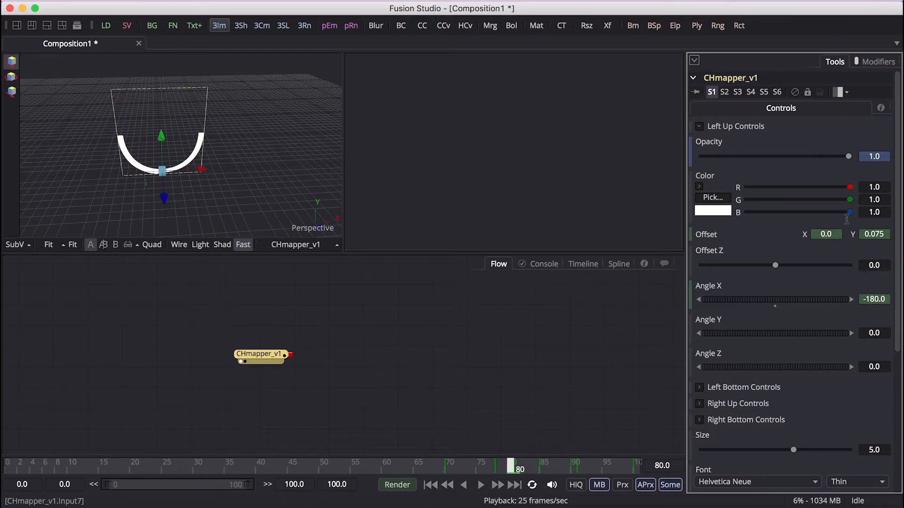
drag(849, 157, 697, 156)
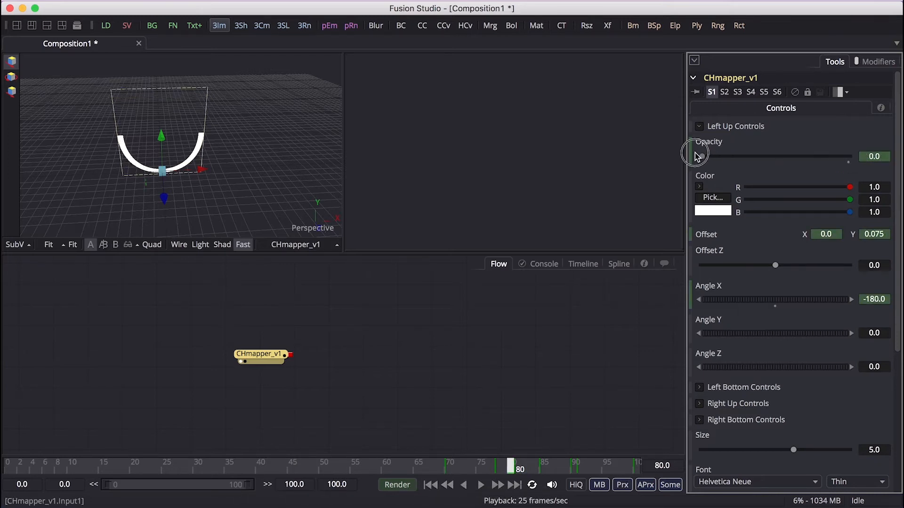
click(699, 127)
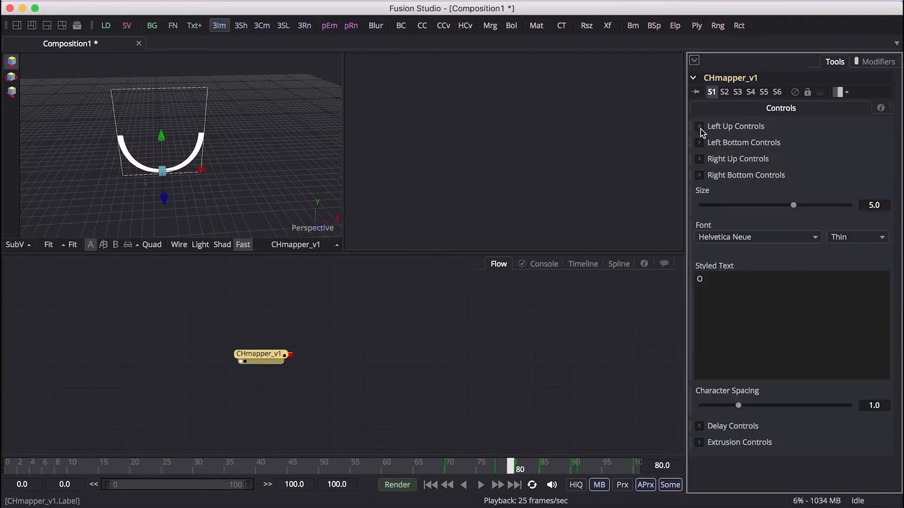
Step: Set the Left Bottom section's Angle Y to 180 on frame 70
click(450, 467)
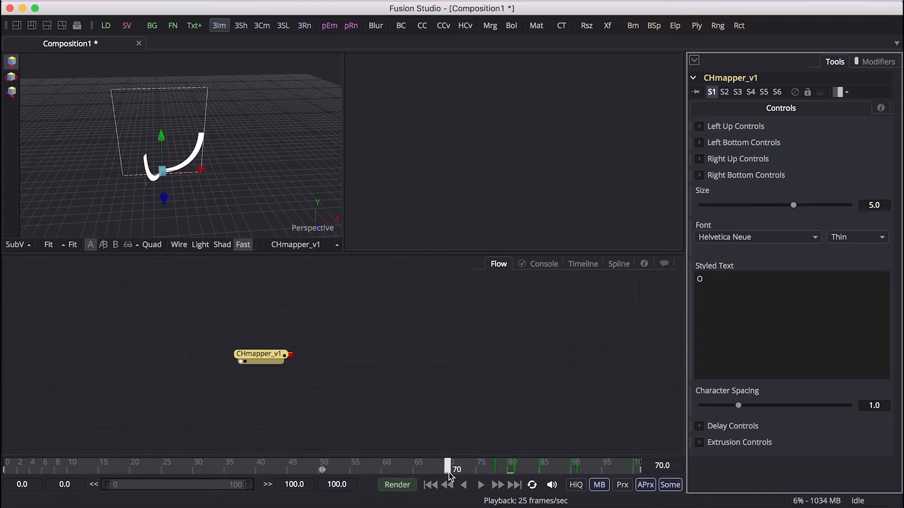
click(699, 142)
drag(746, 350, 789, 354)
double_click(874, 349)
text(180)
key(Return)
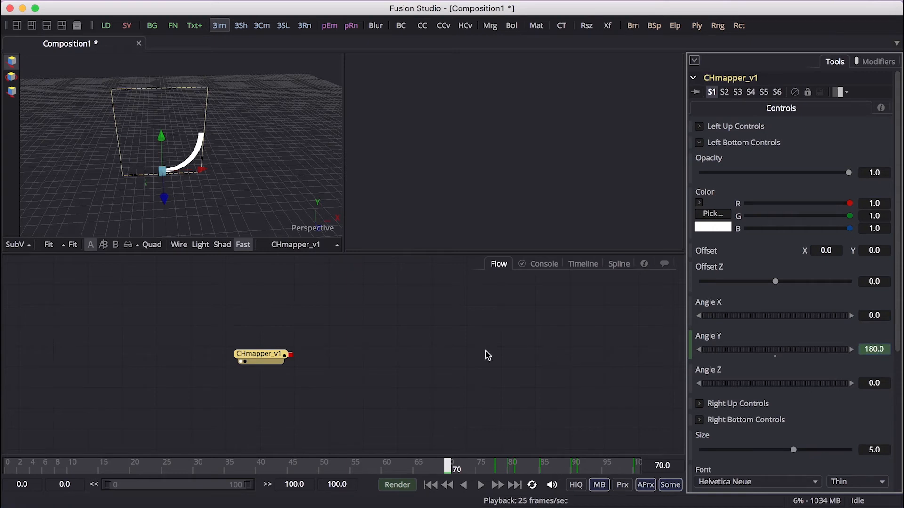
click(594, 383)
Step: Keyframe the Left Bottom section's Opacity at 1.0 on frame 71 and make the section fully transparent on frame 70
click(497, 485)
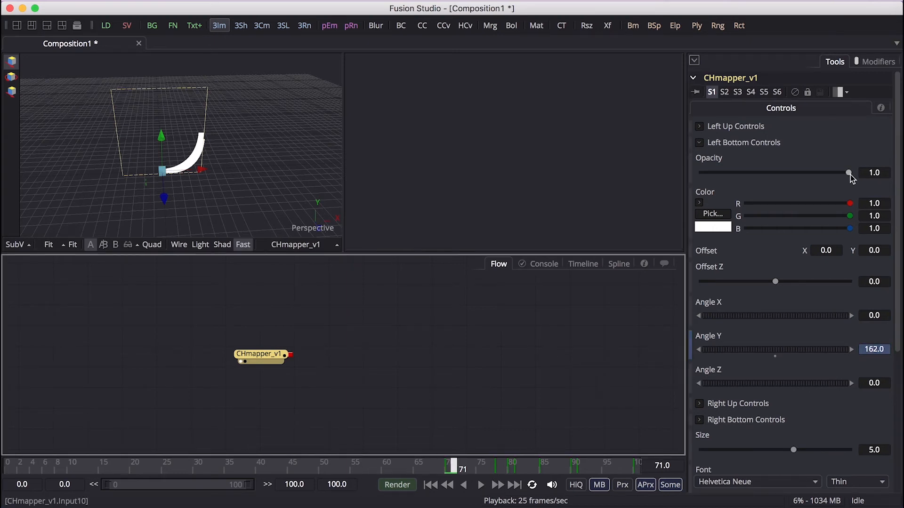
right_click(851, 175)
click(860, 178)
key(Left)
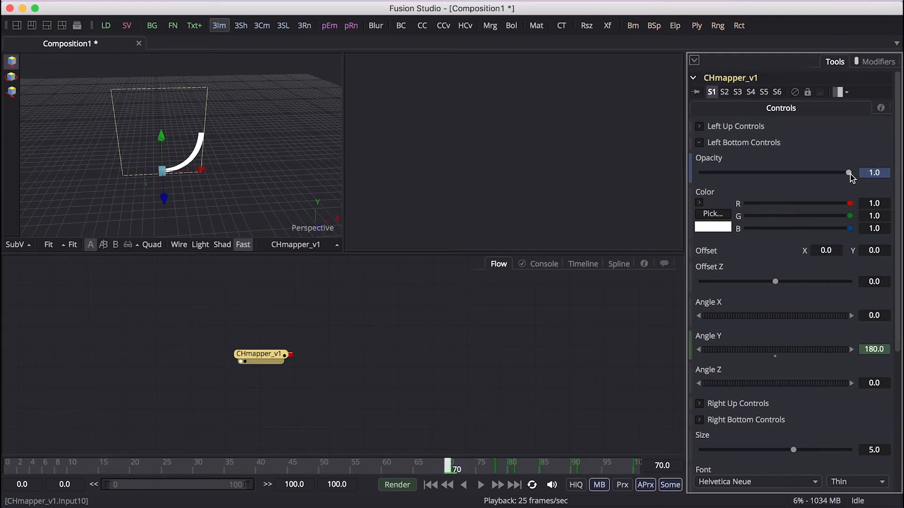
click(699, 143)
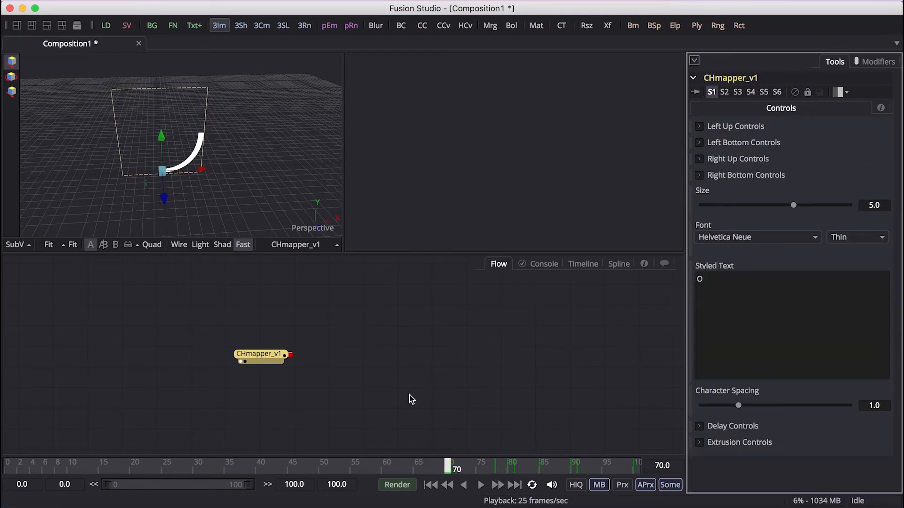
Step: Keyframe the Right Bottom section's Angle X at 0 on frame 70 and at -180 on frame 60
click(700, 176)
right_click(777, 348)
click(792, 356)
click(382, 469)
drag(743, 349, 665, 351)
double_click(874, 349)
text(-180)
key(Return)
Step: Animate the Right Bottom section's Offset, keying a Y offset of 0.075 on frame 60 and 0 on frame 70
right_click(786, 295)
click(800, 312)
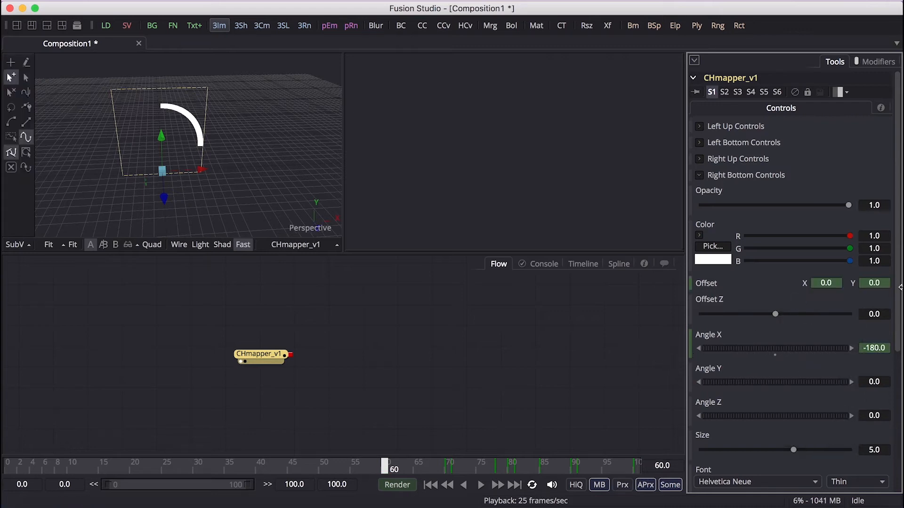
drag(874, 283, 880, 283)
click(448, 468)
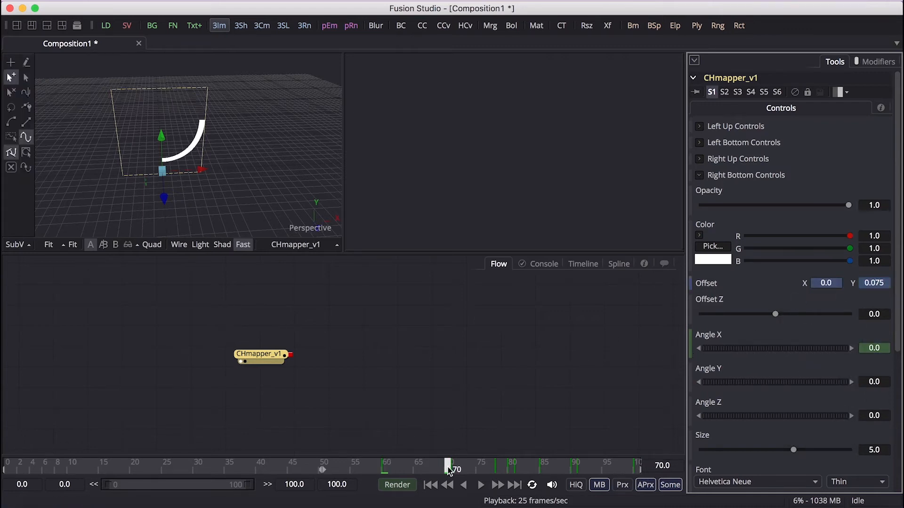
double_click(874, 284)
text(0)
click(511, 364)
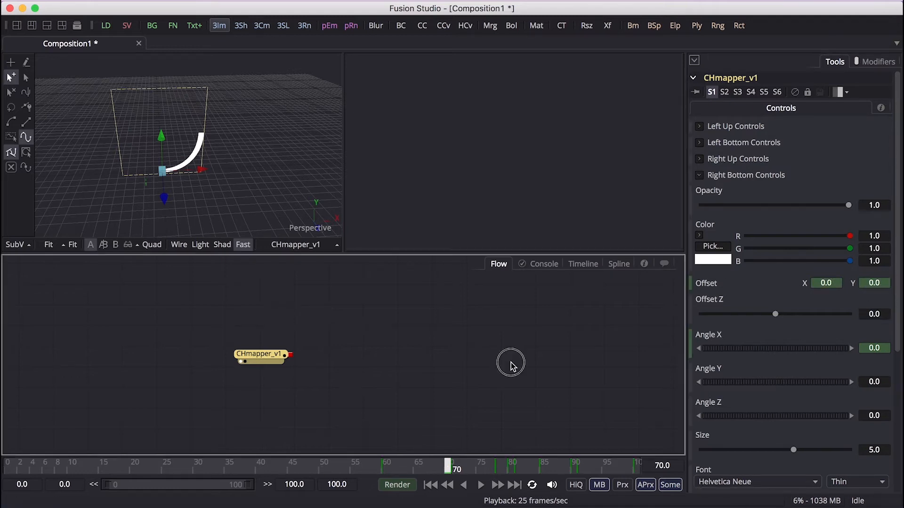
Step: Keyframe the Right Bottom section's Opacity at 1.0 on frame 61 and at 0.0 on frame 60
drag(446, 465, 389, 470)
right_click(850, 207)
click(849, 211)
click(451, 486)
drag(849, 205, 699, 216)
click(700, 177)
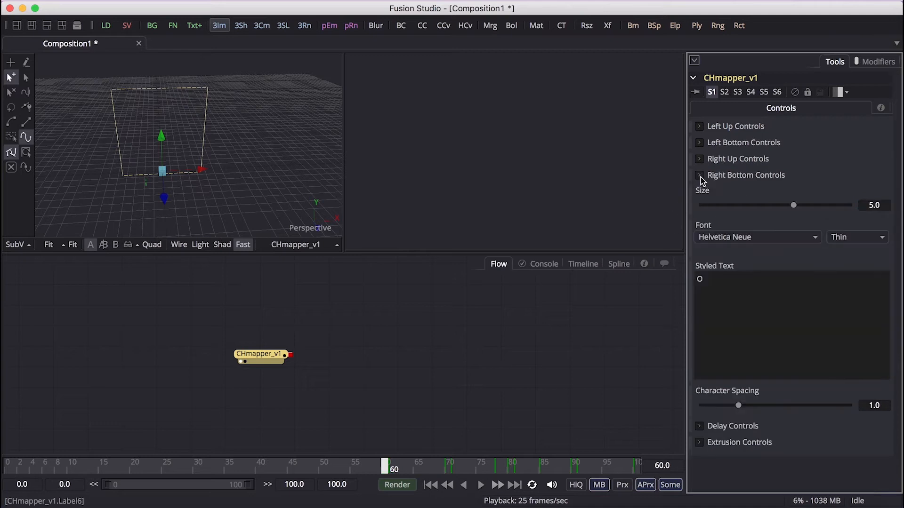
Step: Play the animation in reverse from the last frame and then forward to check the full unfolding of the letter
click(514, 485)
click(464, 485)
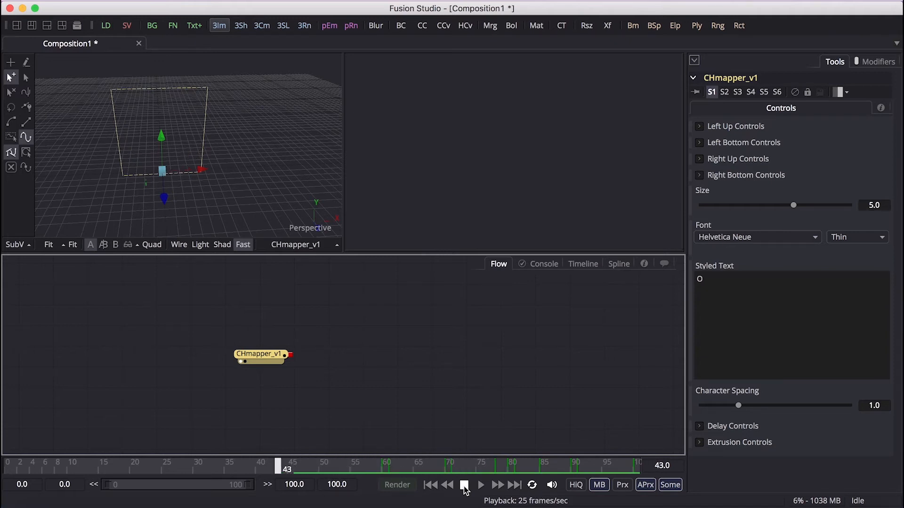
click(464, 485)
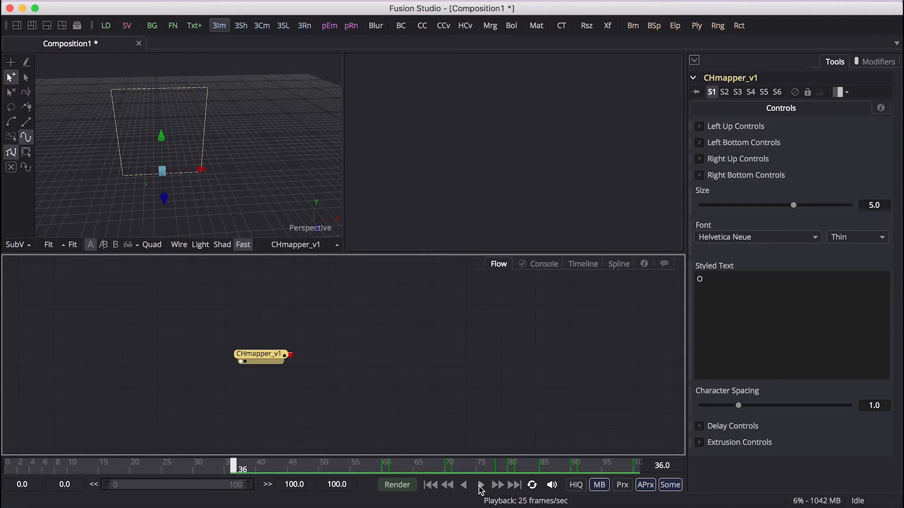
click(480, 485)
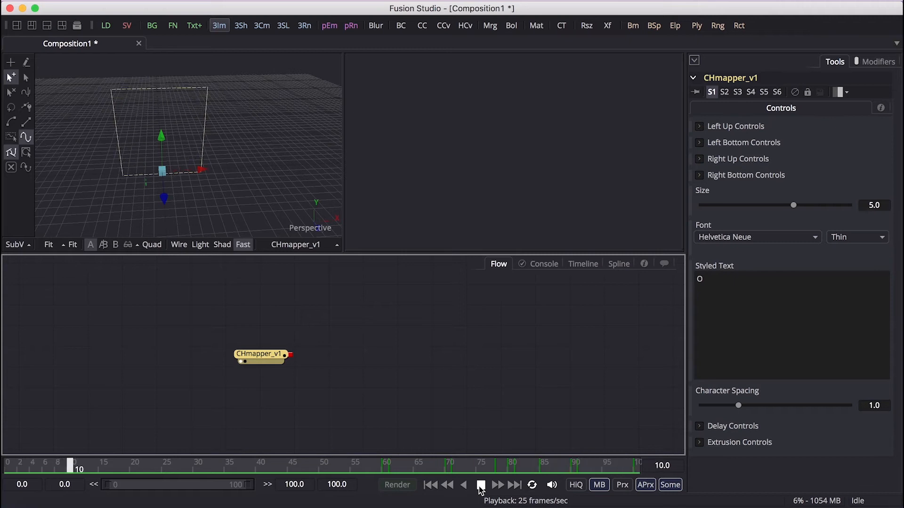
click(480, 487)
Step: Extend the composition's global end time to frame 200
click(328, 485)
text(2)
key(Return)
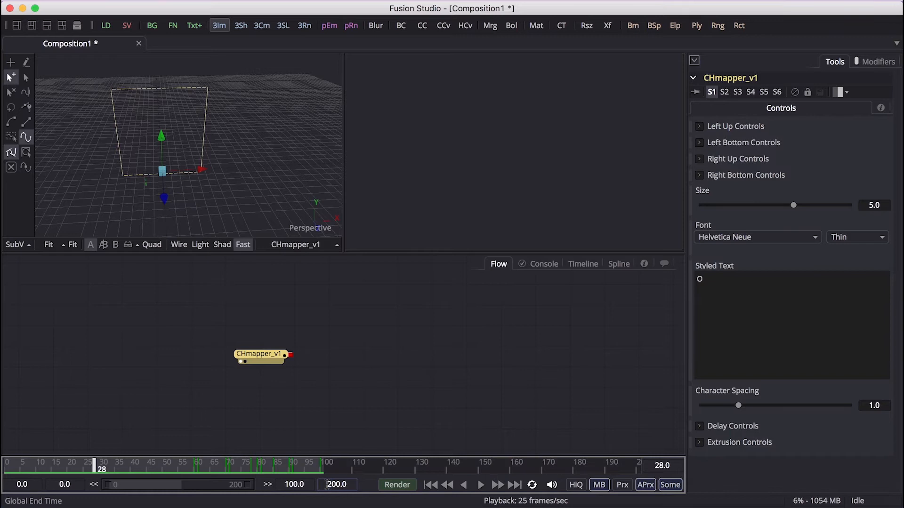
Step: Extend the render range's end to frame 200 and play the letter's unfolding from frame 50
drag(328, 470, 661, 488)
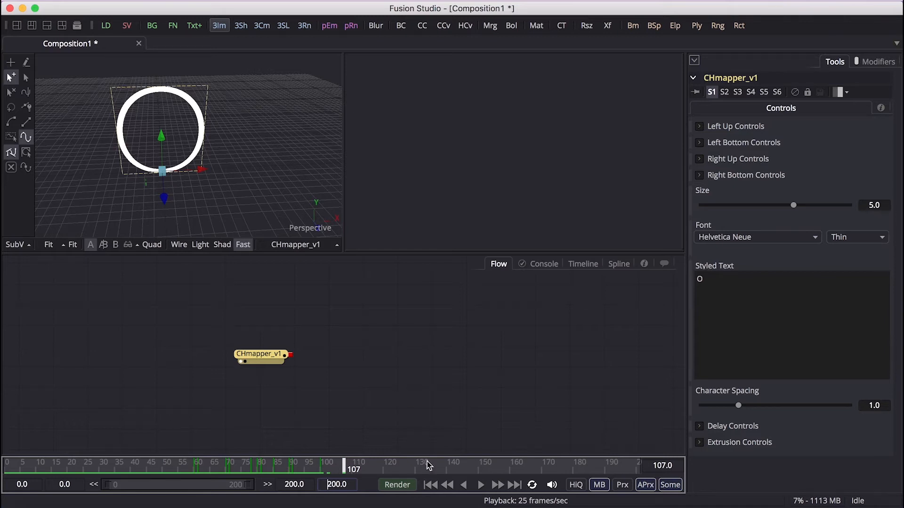
click(432, 487)
click(167, 469)
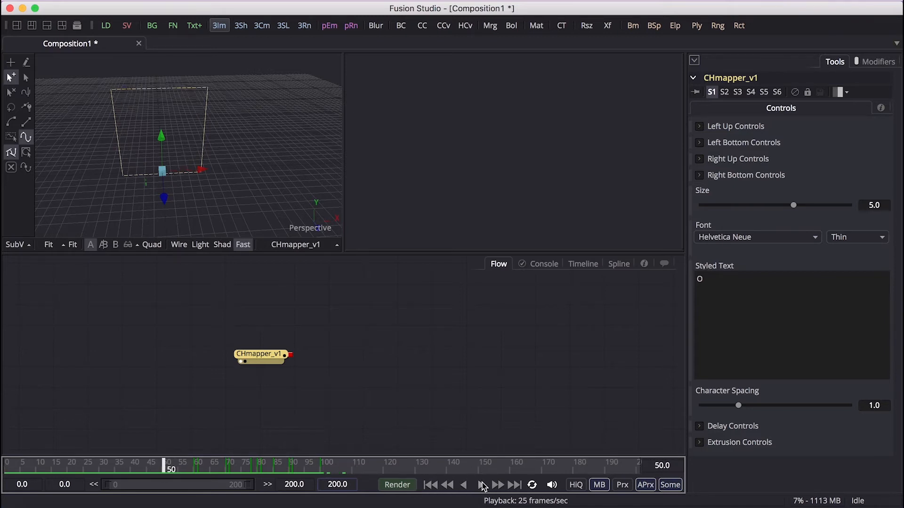
click(481, 485)
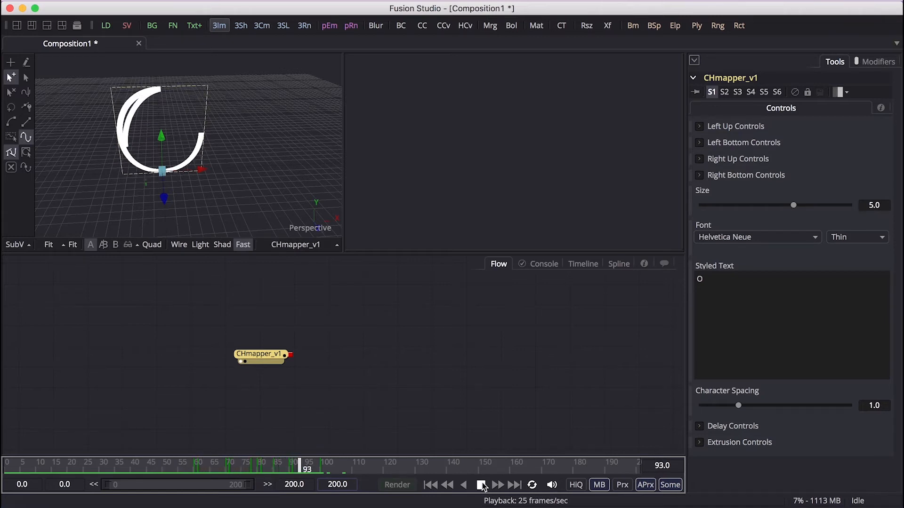
click(482, 485)
Step: Show only the CHmapper_v1 node's animation curves in the Spline editor and smooth all of their keyframes
drag(258, 356, 259, 337)
click(385, 361)
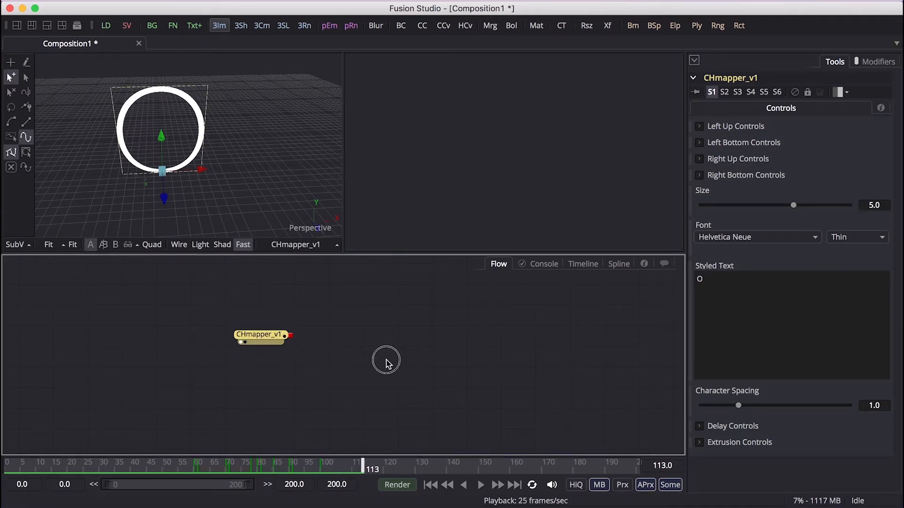
click(262, 342)
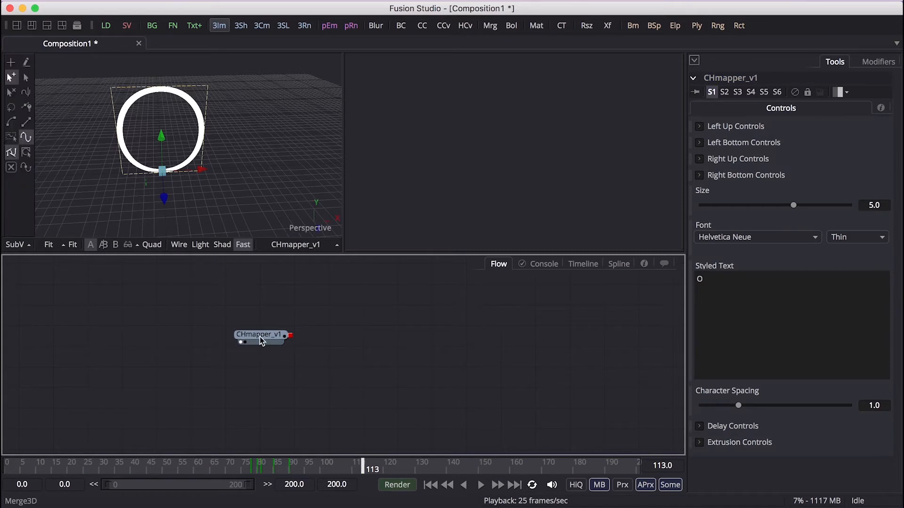
click(616, 265)
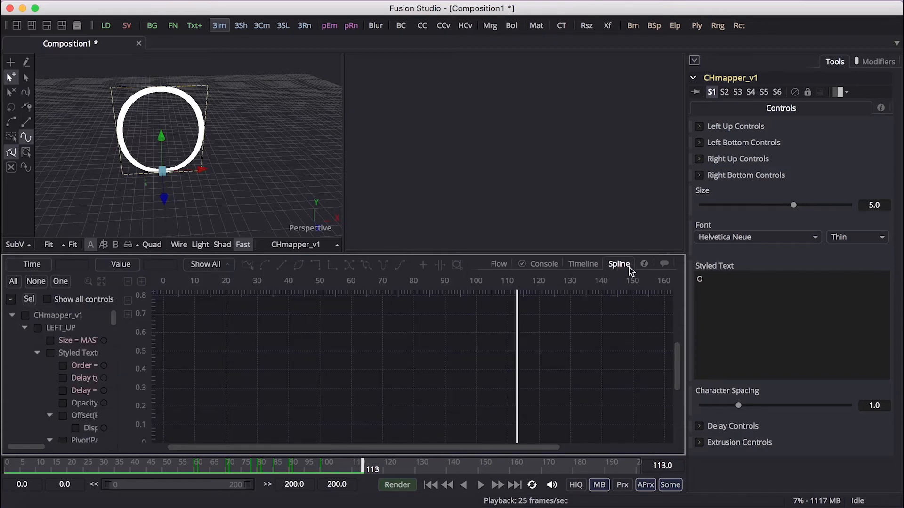
click(29, 300)
click(101, 282)
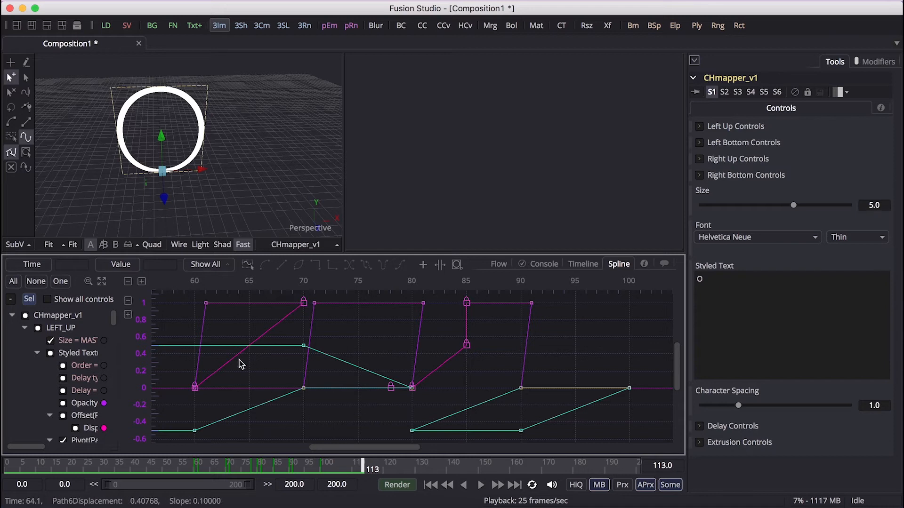
key(ctrl+a)
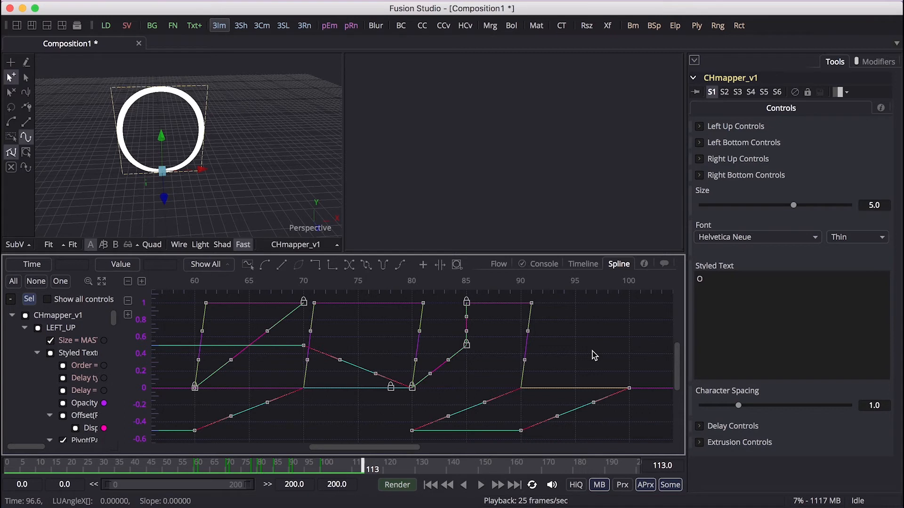
key(s)
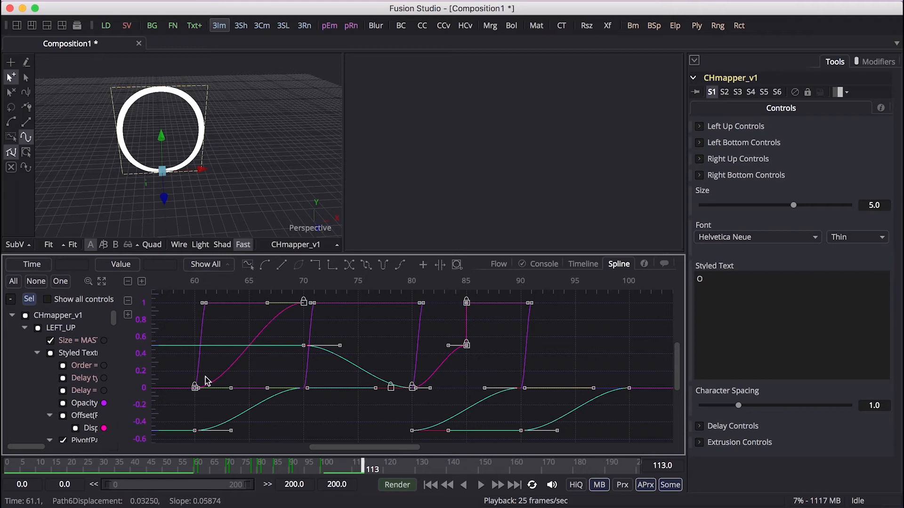
click(351, 410)
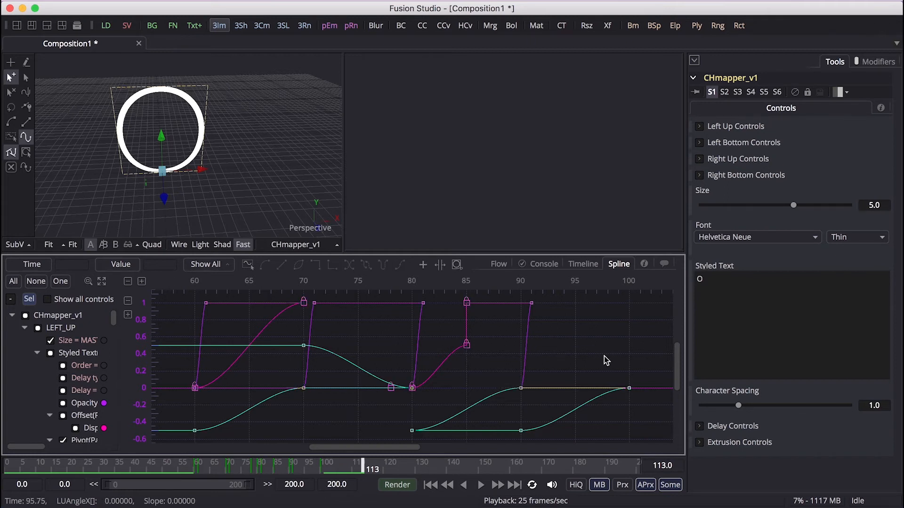
Step: Return to the Flow view and play the animation from frame 48 to check the smoothed motion
click(498, 267)
click(161, 467)
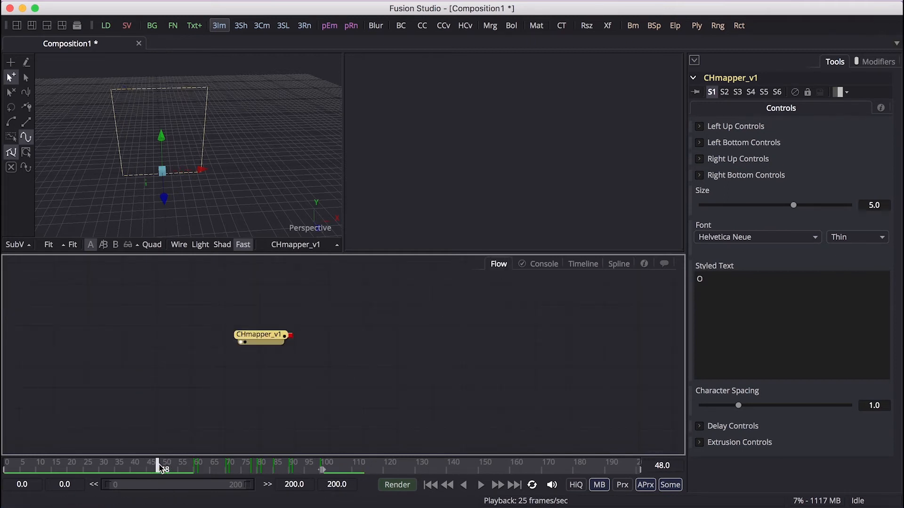
click(356, 390)
key(space)
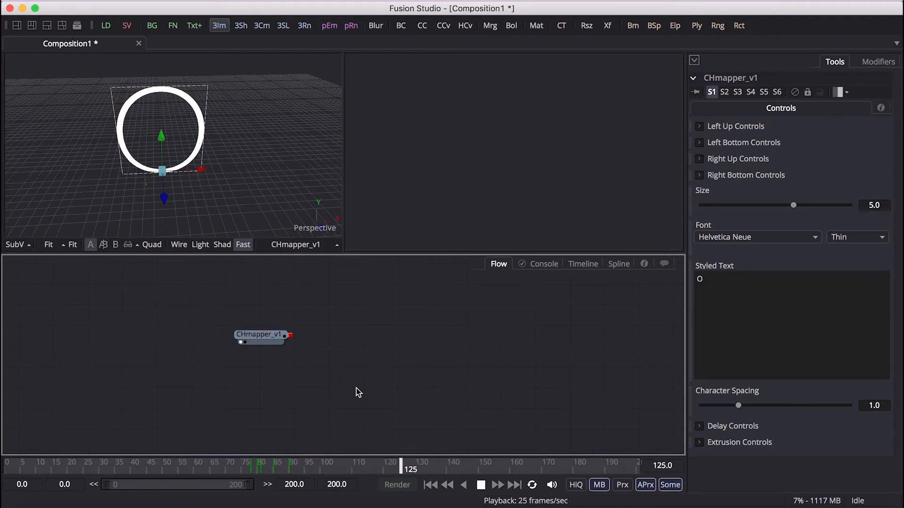
click(481, 486)
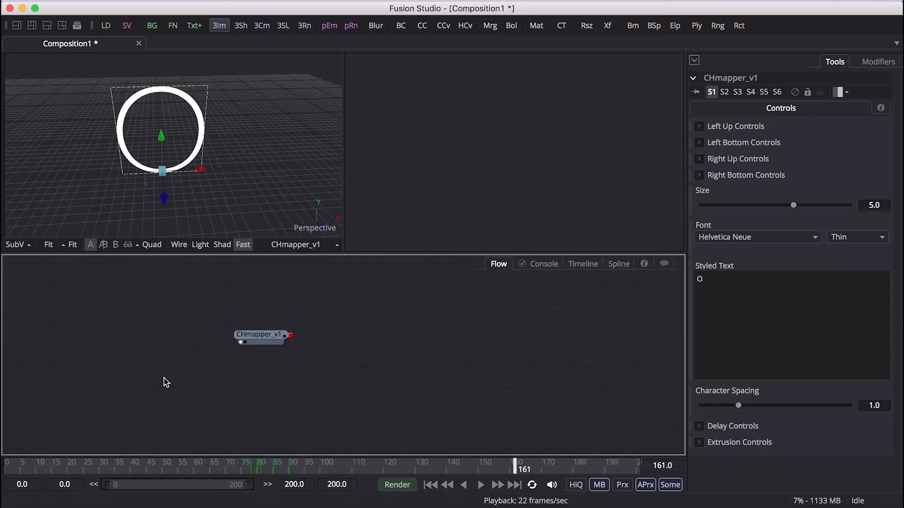
Step: Shift all of CHmapper_v1's keyframes earlier in the Timeline so that the animation begins at frame 0
click(262, 340)
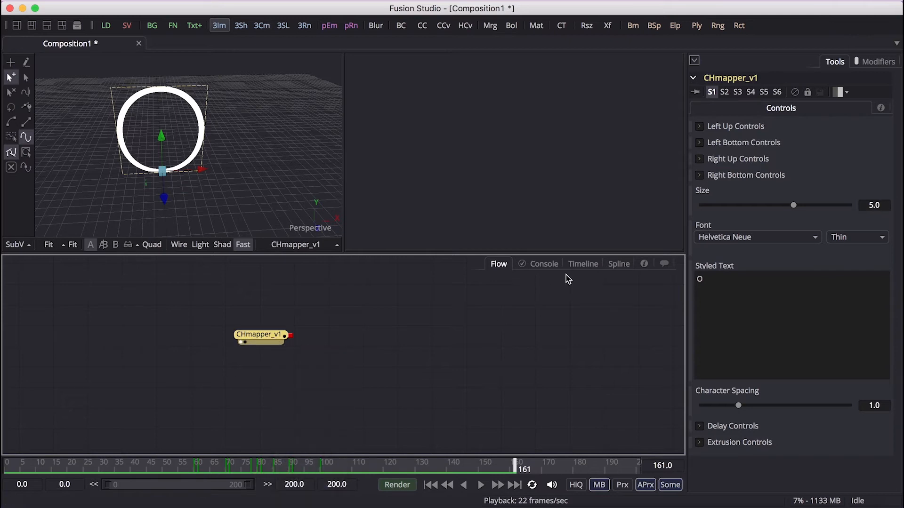
click(582, 264)
click(12, 296)
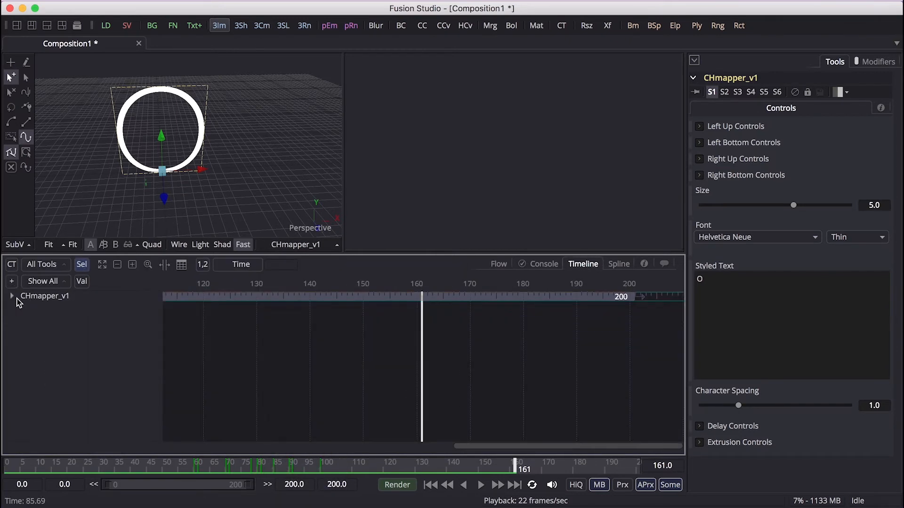
scroll(354, 349, left, 10)
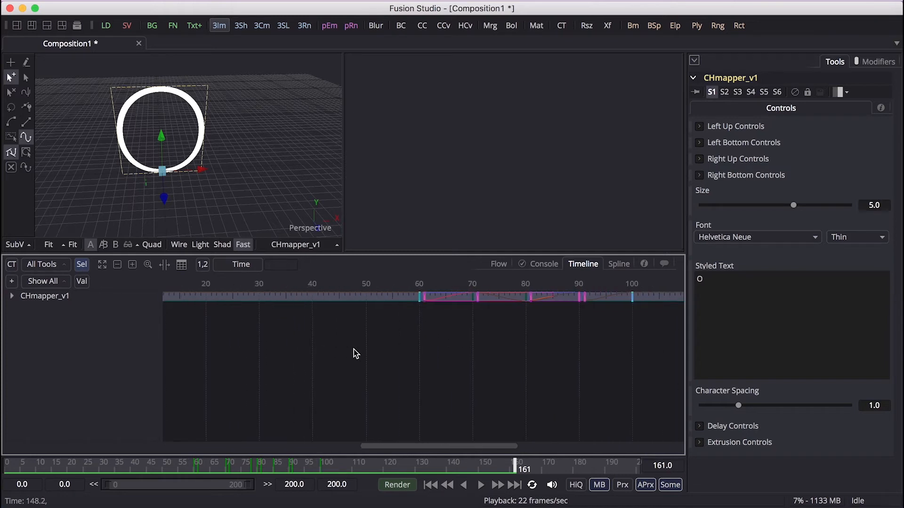
click(102, 264)
drag(180, 341, 677, 299)
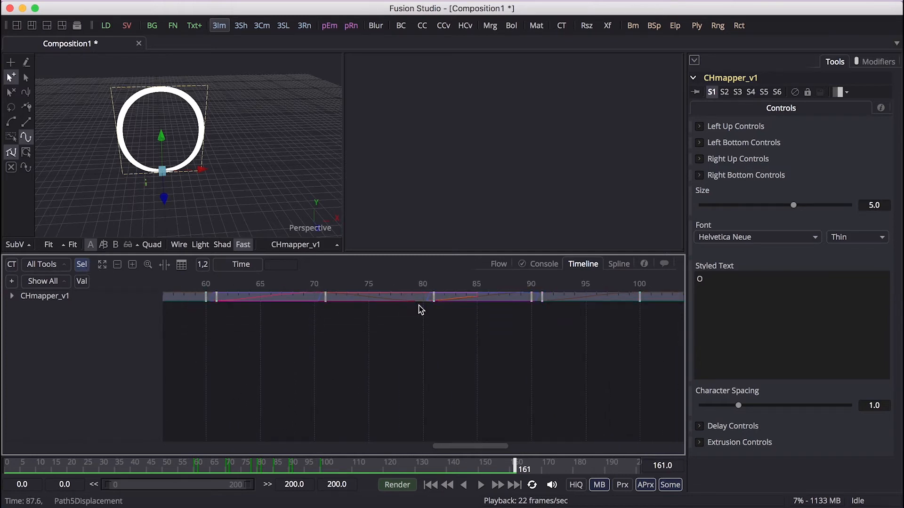
click(118, 265)
scroll(280, 359, left, 3)
drag(419, 300, 257, 313)
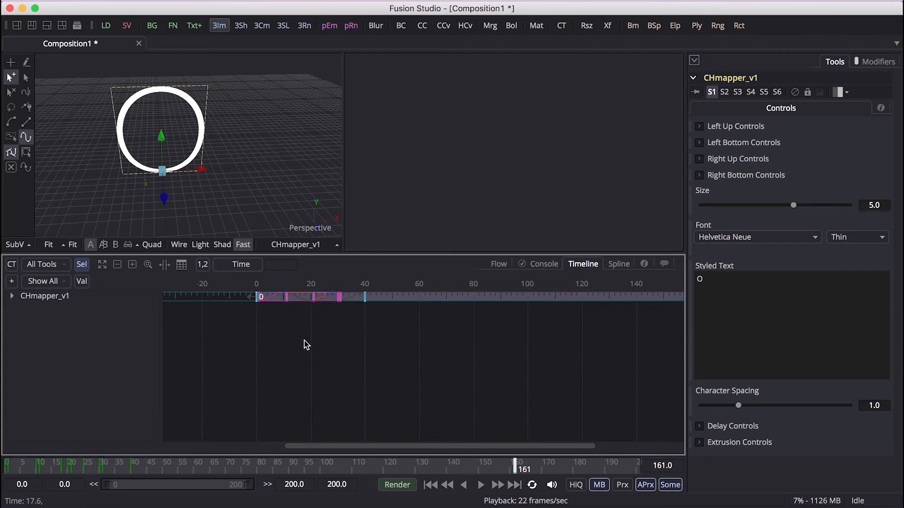
Step: Play the retimed animation from the first frame and stop it once the letter has unfolded
click(430, 485)
key(space)
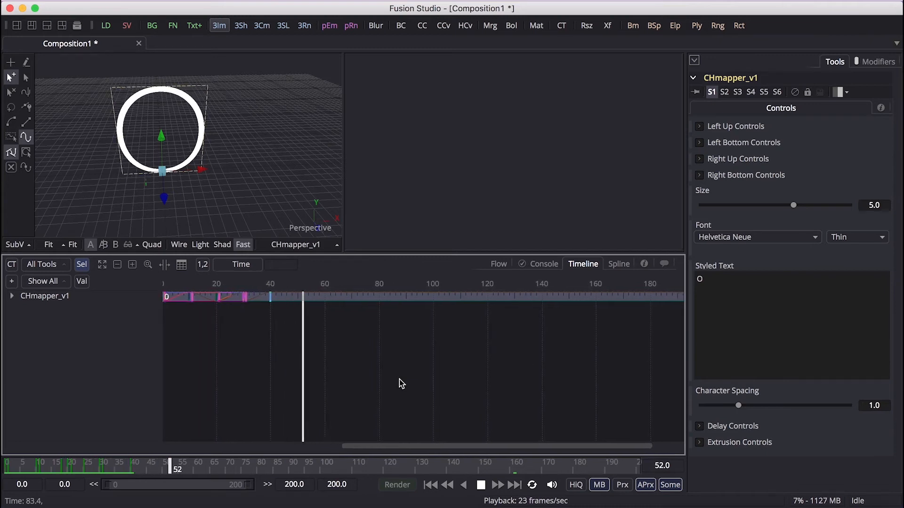
key(space)
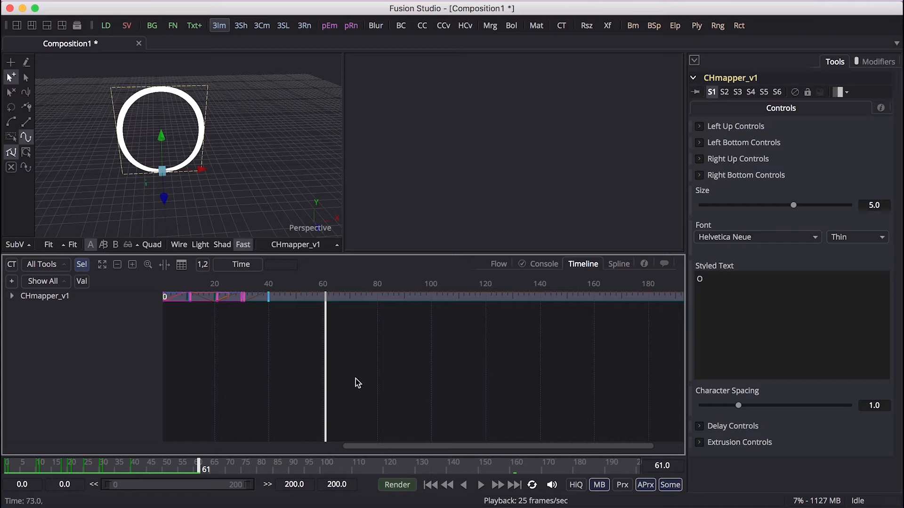
Step: Extend the CHmapper_v1 Styled Text to OOOOO
click(745, 279)
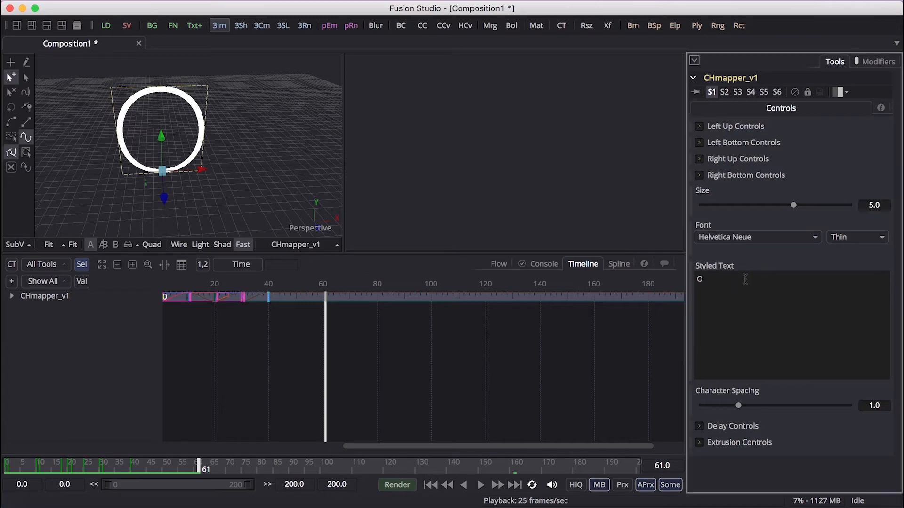
text(OO)
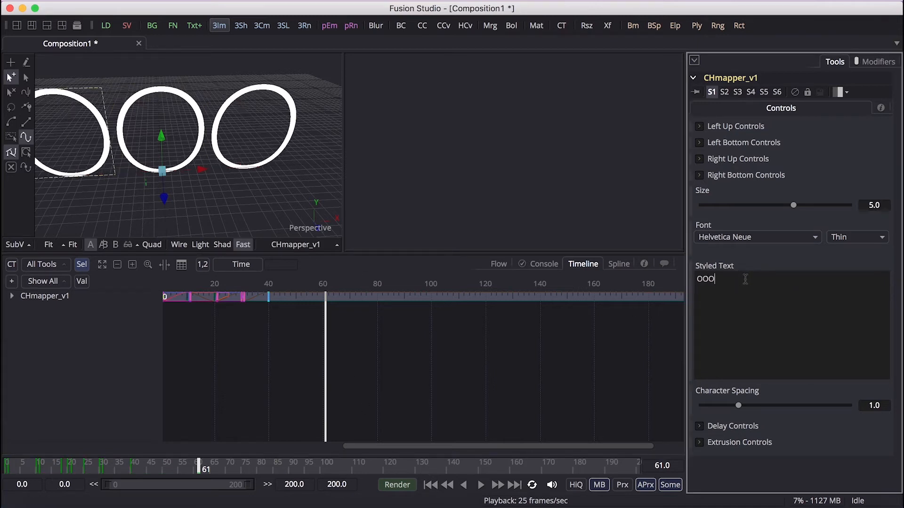
text(OOO)
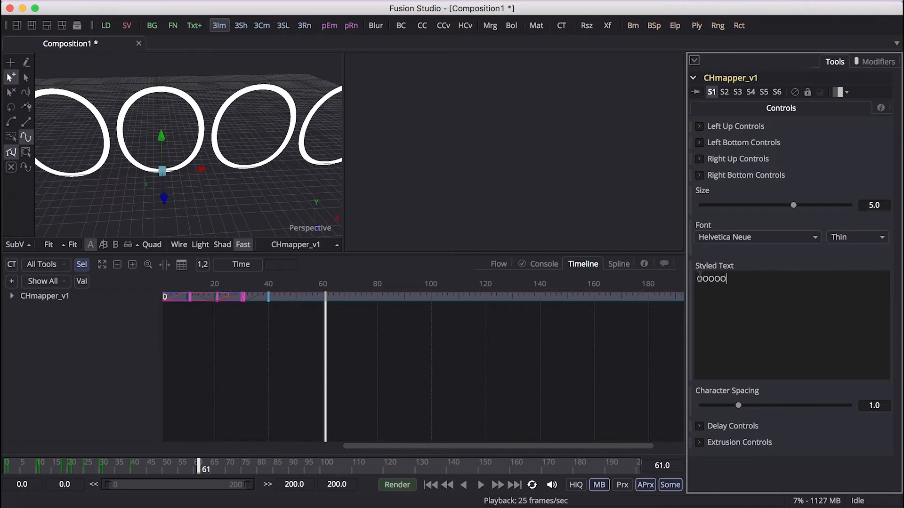
Step: Frame all five letters at an angle in the 3D view and play their animation from the first frame
scroll(145, 160, down, 2)
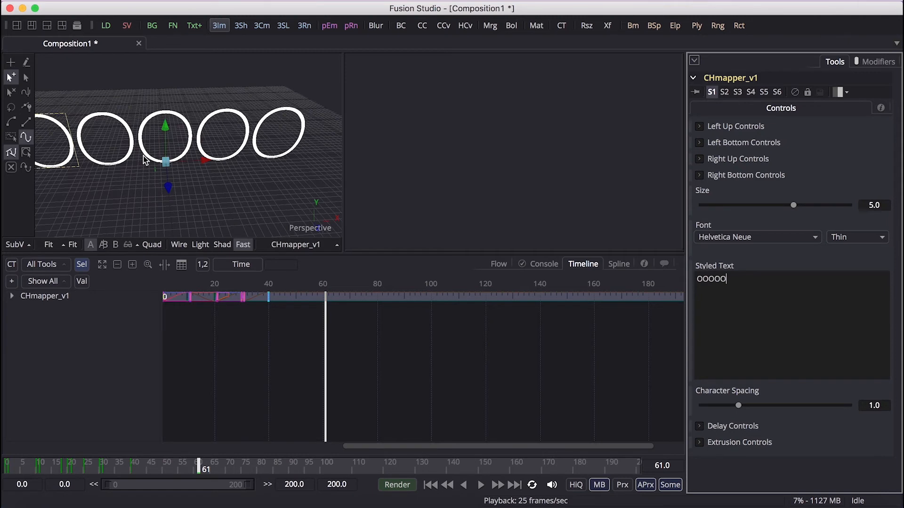
alt+scroll(144, 160, left, 5)
alt+scroll(145, 160, down, 3)
alt+scroll(145, 160, left, 3)
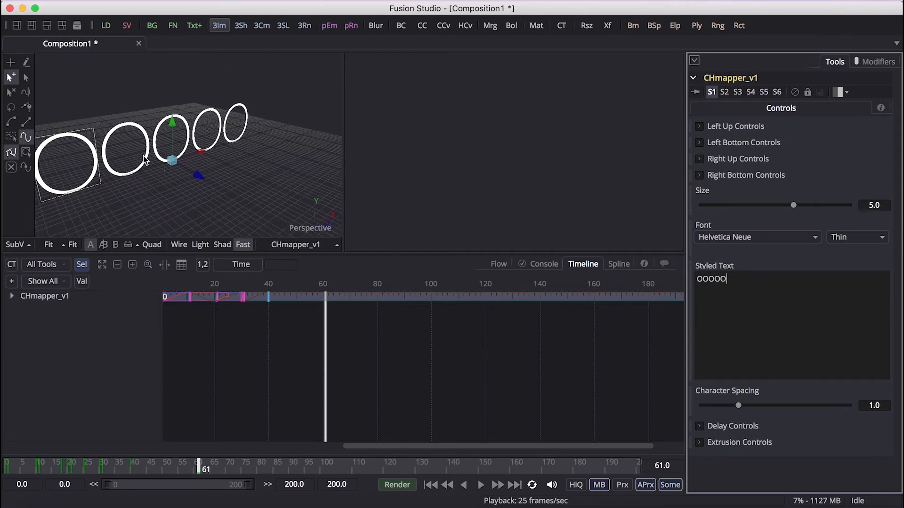
scroll(143, 160, left, 4)
scroll(142, 161, right, 1)
click(429, 485)
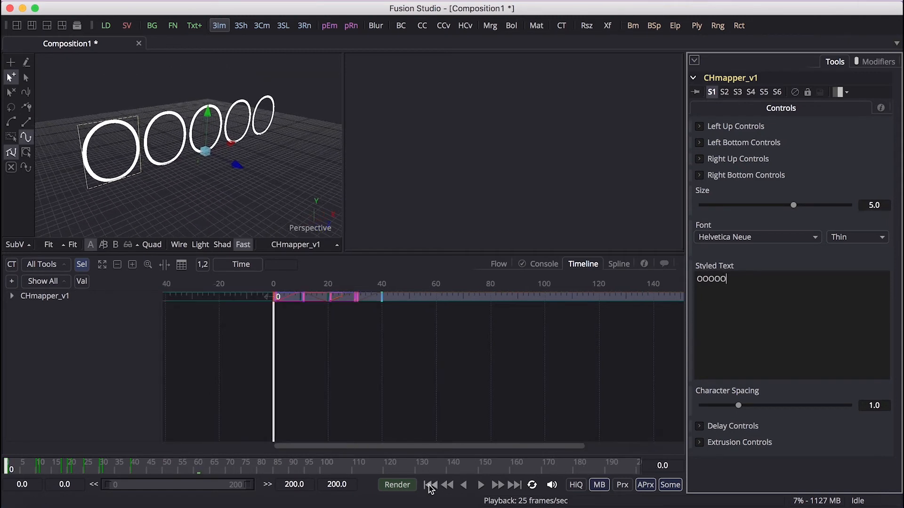
click(499, 263)
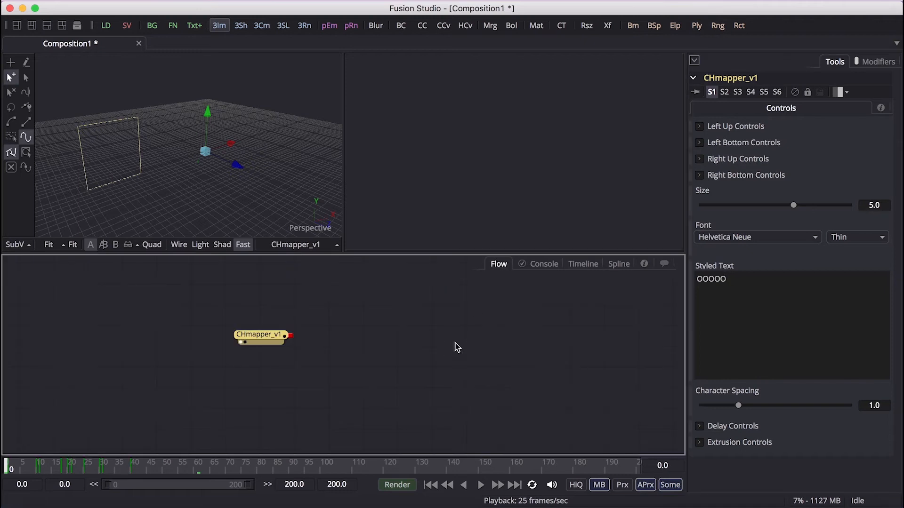
key(space)
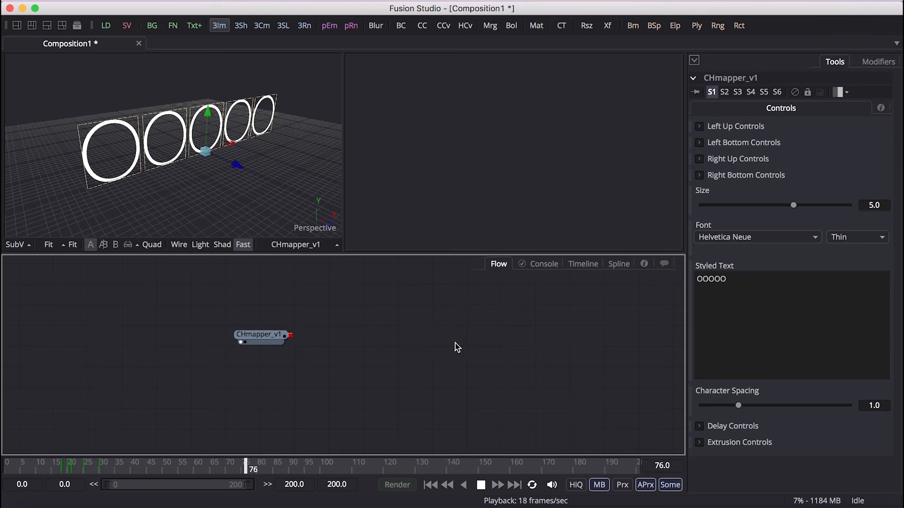
Step: Set the Delay between each character to 7.0 in CHmapper_v1's Delay Controls
click(699, 426)
scroll(803, 345, down, 3)
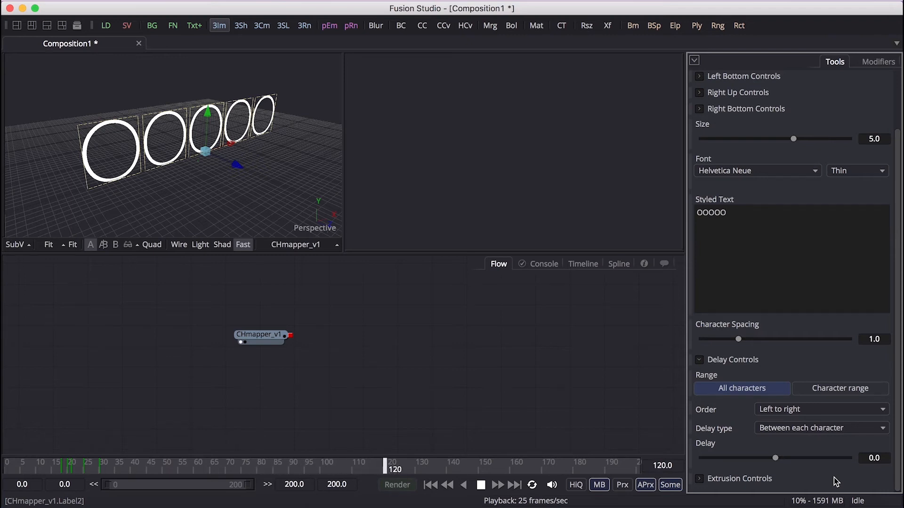
drag(885, 459, 857, 461)
text(7)
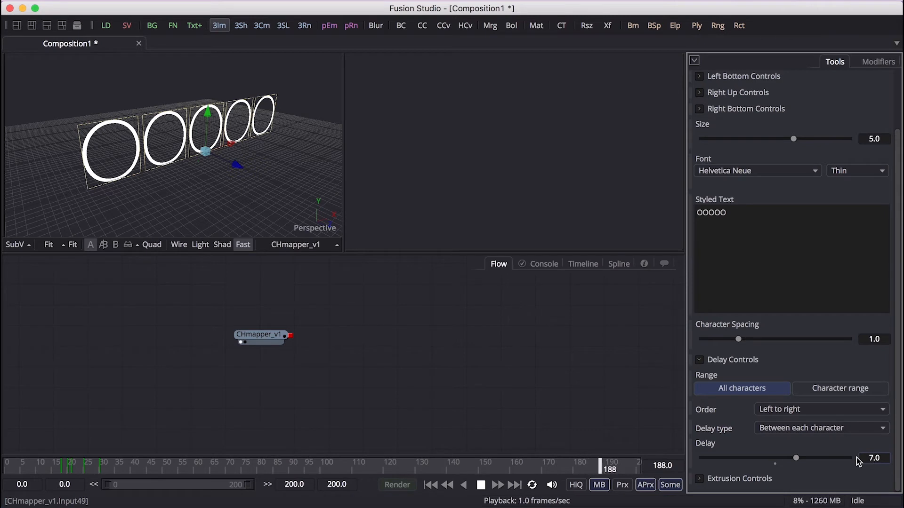
Step: Try the Right to left delay order and change the Order to Random but one by one during playback
click(807, 413)
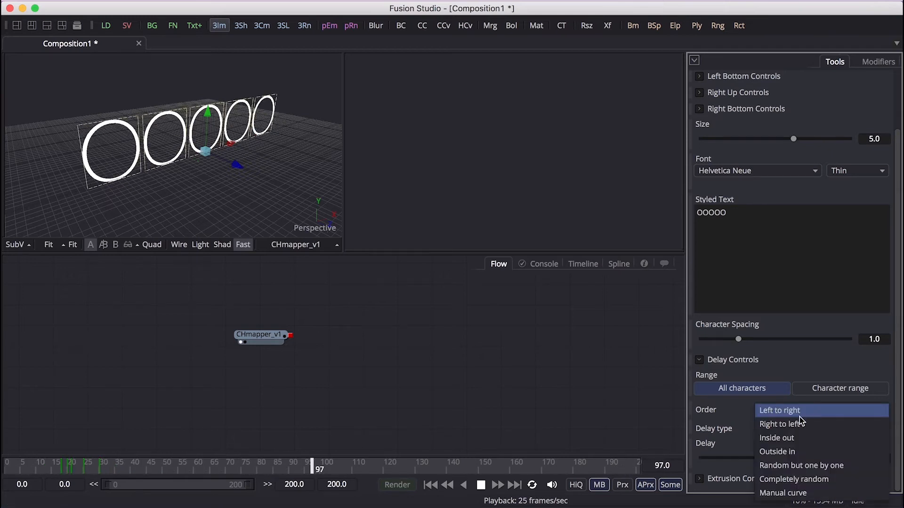
click(794, 426)
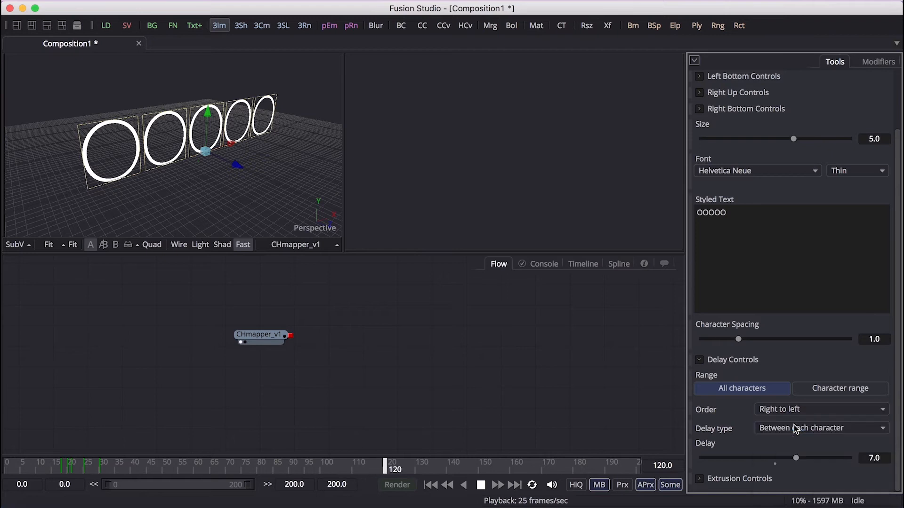
click(429, 485)
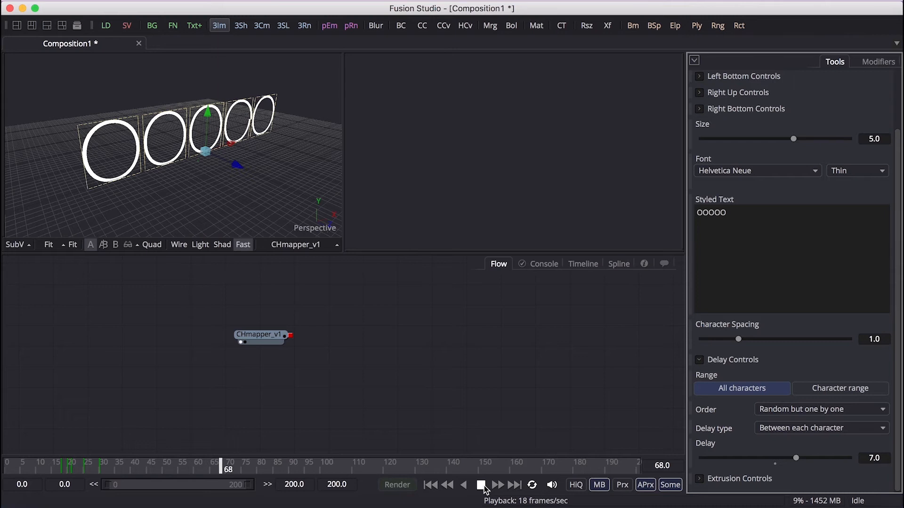
Step: Stop the playback and examine the staggered unfolding of the letters at frame 35 from a new angle
click(485, 488)
alt+middle_drag(112, 173, 121, 173)
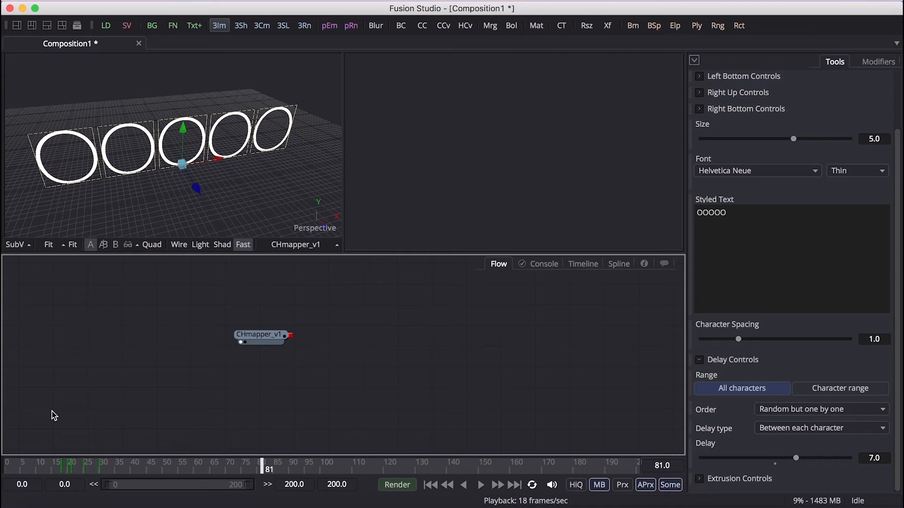
click(119, 472)
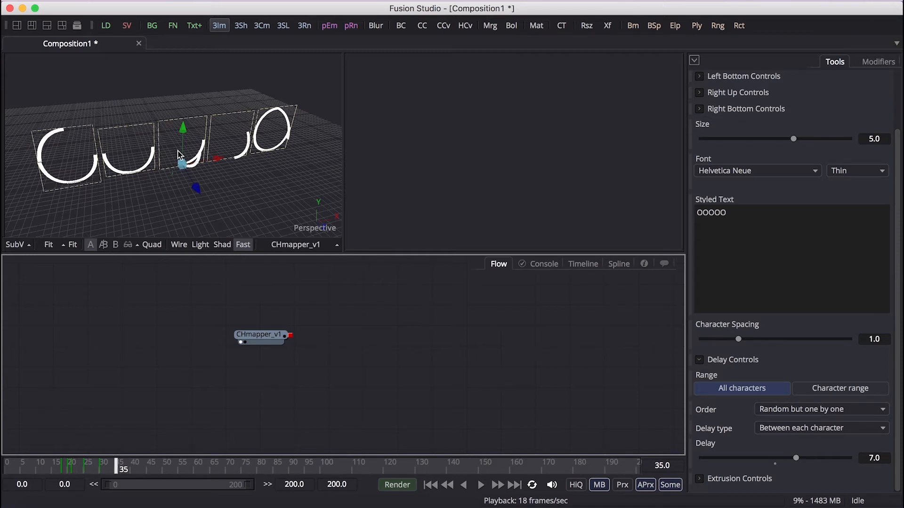
Step: Replace the styled text of CHmapper_v1 with CHANGE
click(768, 210)
key(super+a)
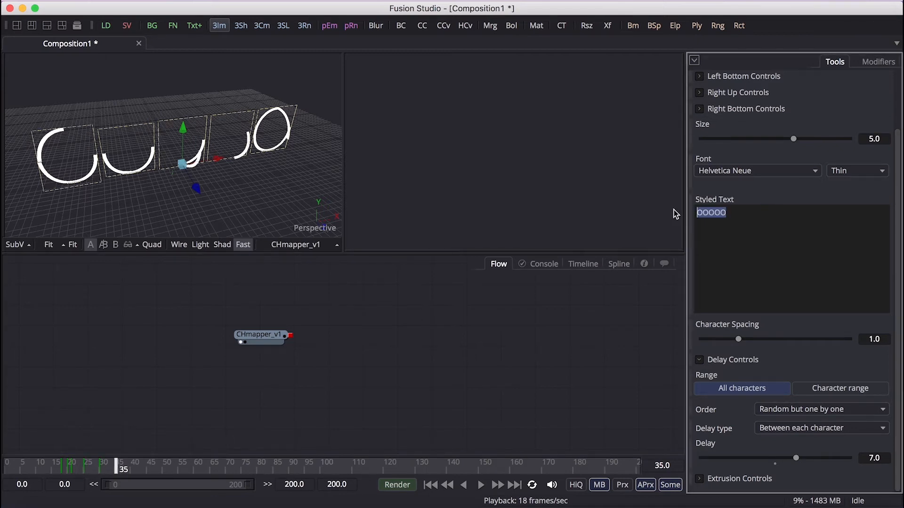
text(CHAN)
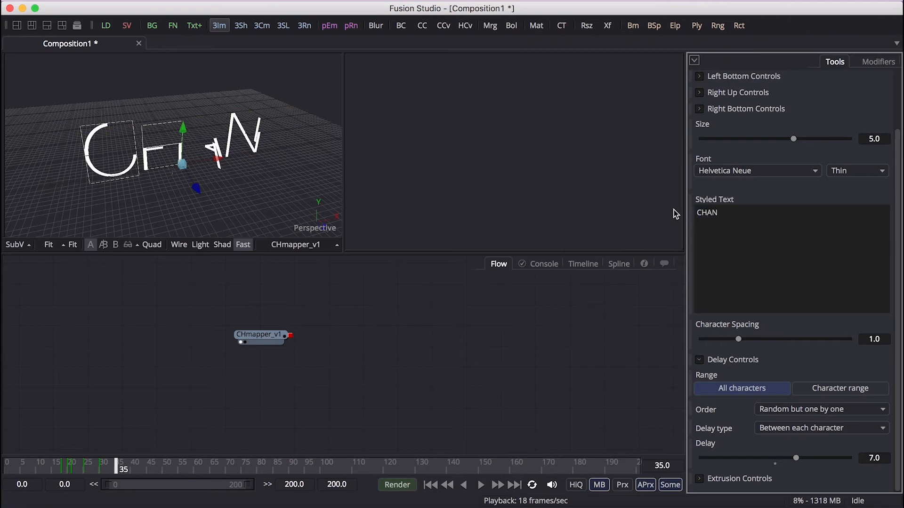
text(GE)
click(466, 328)
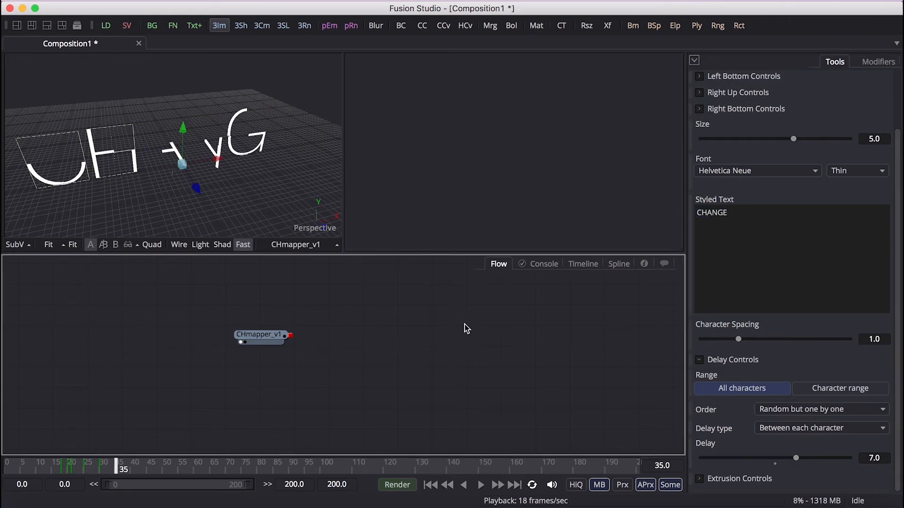
Step: Play the unfolding of the word from the first frame in the 3D view, examine it at an angle and stop playback
click(430, 485)
key(space)
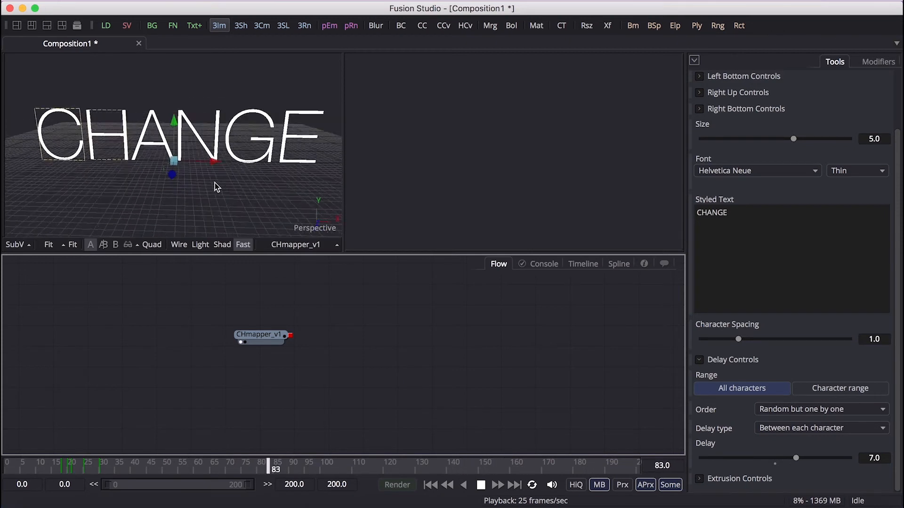
click(259, 335)
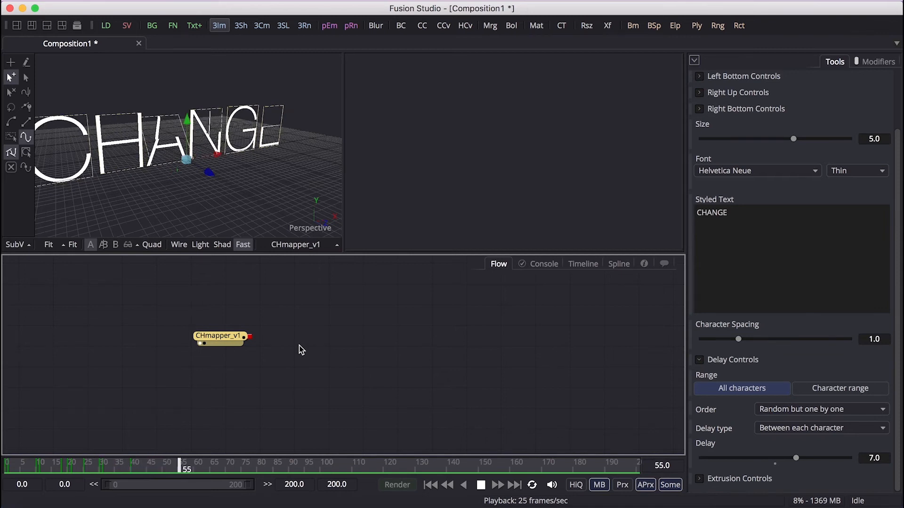
key(space)
Step: Add a Merge3D, a Camera3D and a Renderer3D after CHmapper_v1, and show the renderer's output fitted in the second viewer
click(219, 339)
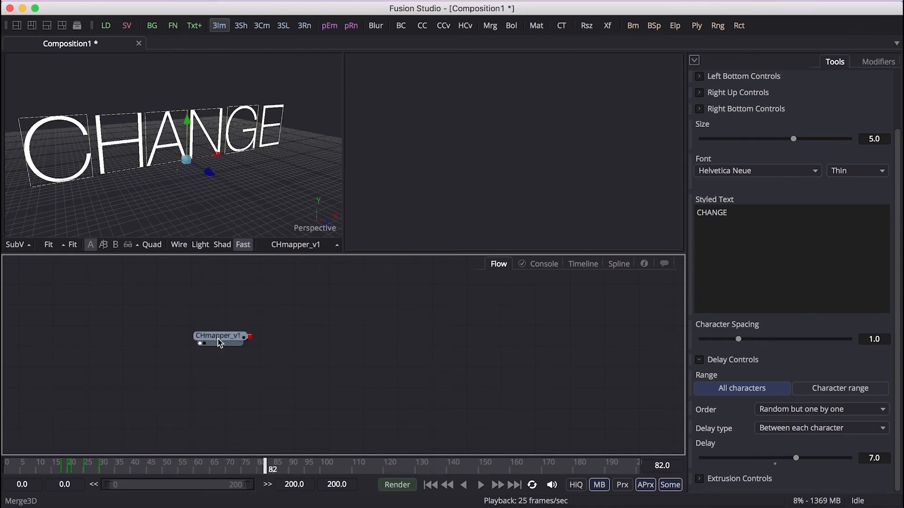
click(264, 28)
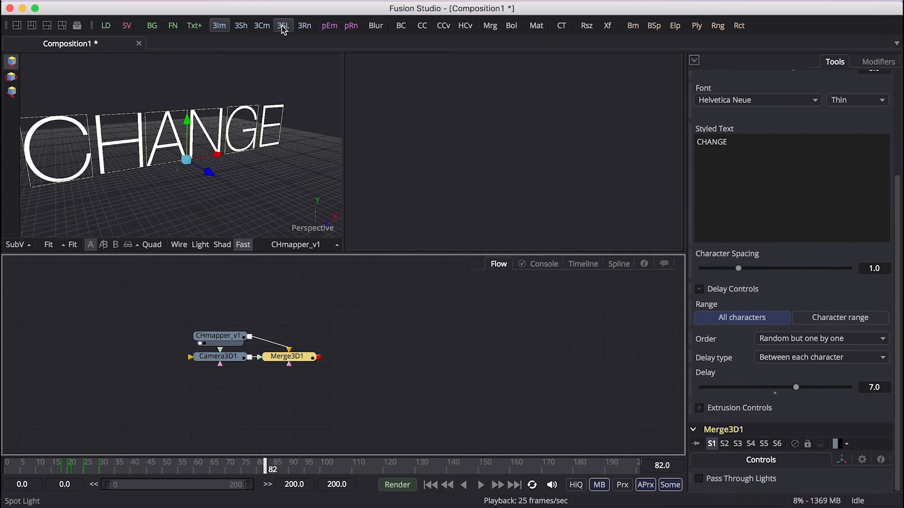
click(304, 28)
drag(356, 356, 516, 153)
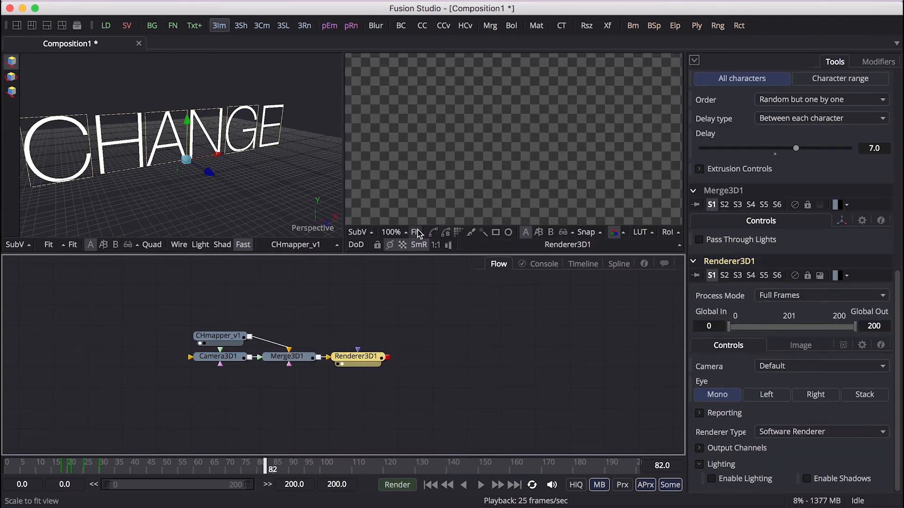
click(414, 232)
scroll(111, 184, down, 3)
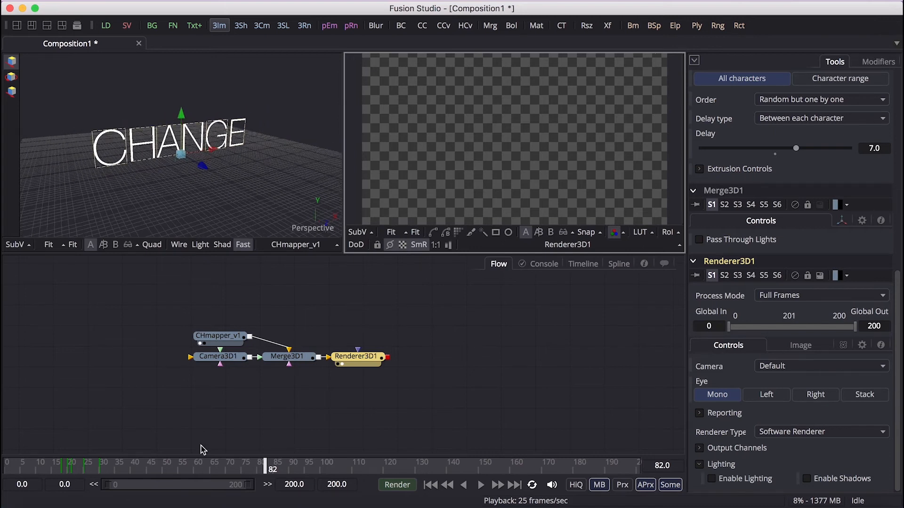
Step: Display Merge3D1 in the 3D view, try moving the merged scene along its Z axis and undo the move
click(304, 364)
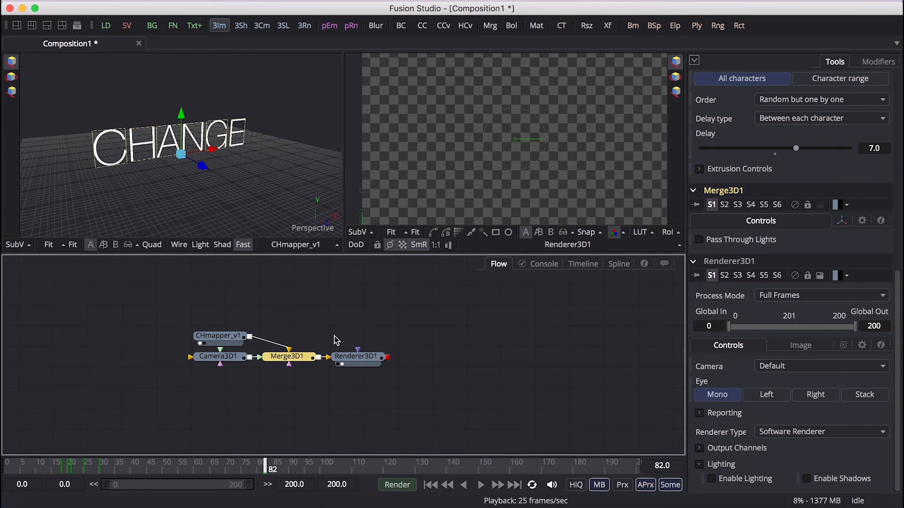
key(1)
alt+middle_drag(113, 167, 114, 167)
drag(226, 161, 294, 162)
key(super+z)
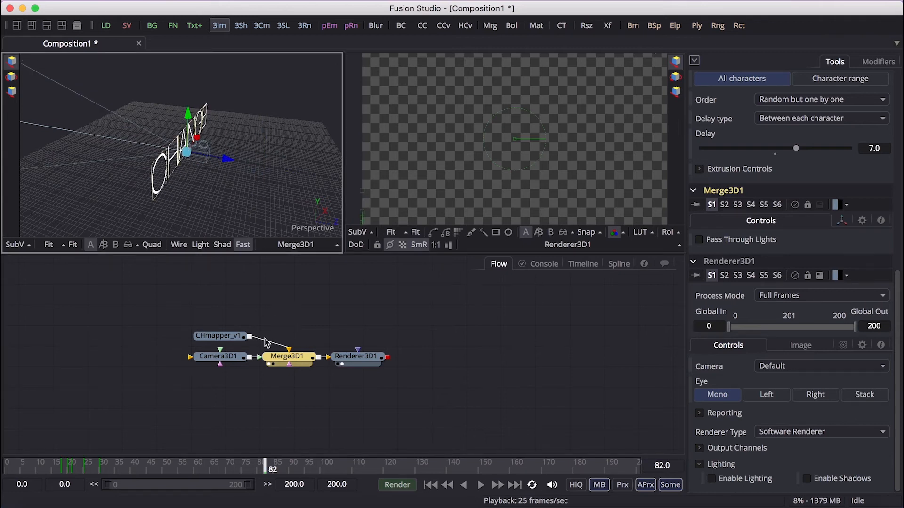
Step: Move Camera3D1 back along its Z axis away from the text and raise it slightly, with the render fitted in its viewer
click(220, 356)
drag(227, 159, 357, 174)
super+scroll(283, 170, down, 5)
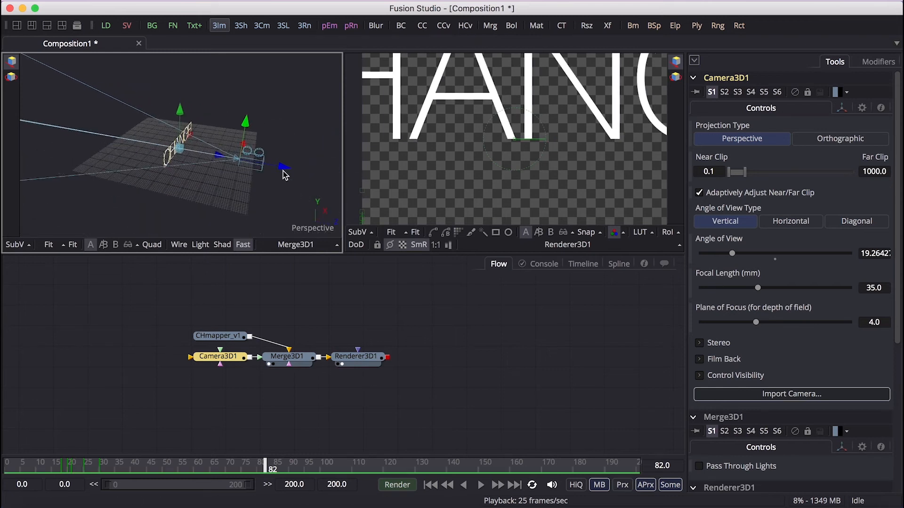
drag(285, 175, 344, 179)
click(416, 234)
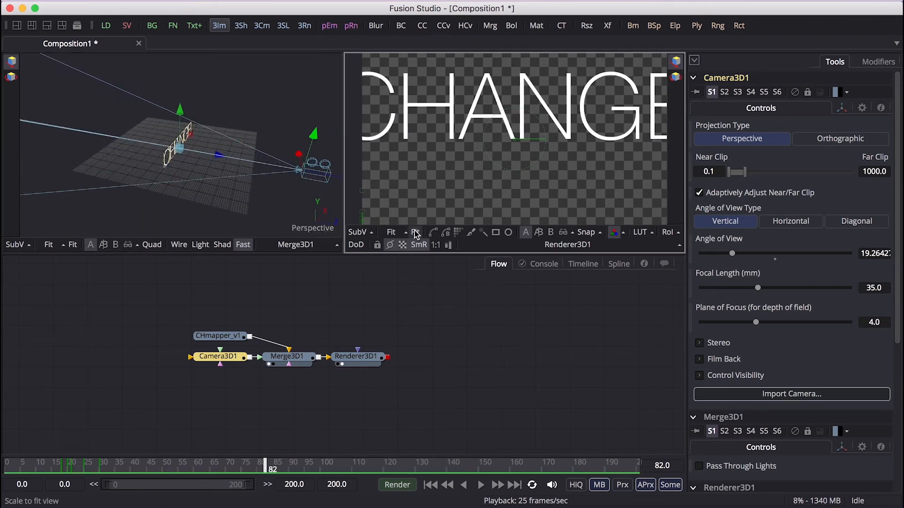
drag(312, 135, 320, 128)
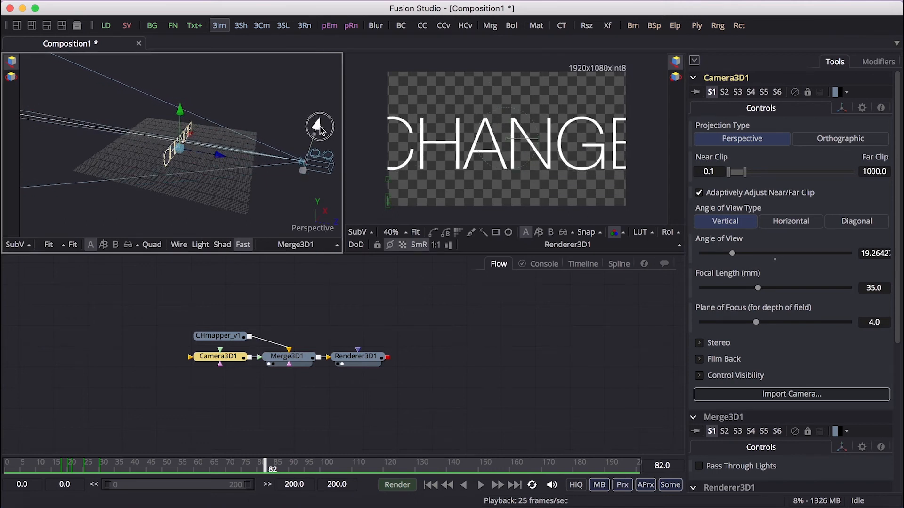
Step: Widen Camera3D1's Angle of View to about 35.45 and turn off the checkered background in the render view
click(235, 363)
drag(732, 256, 759, 256)
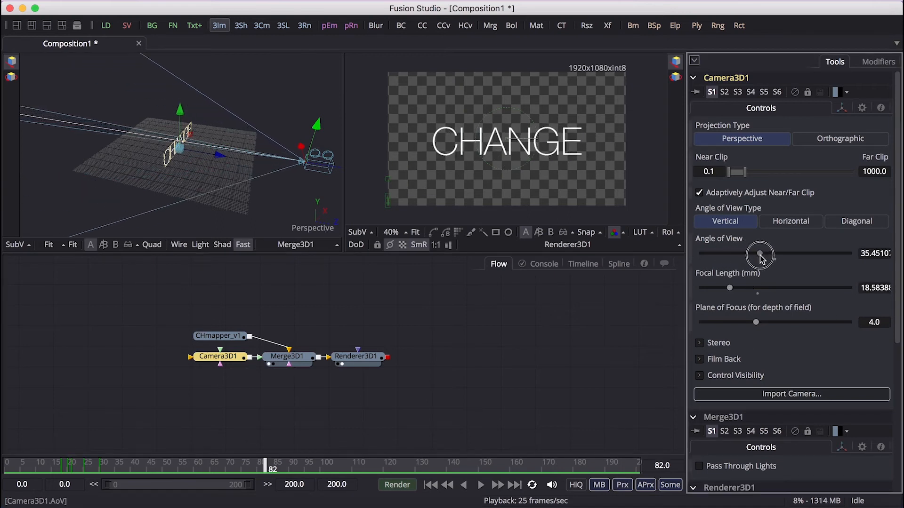
click(402, 245)
click(508, 382)
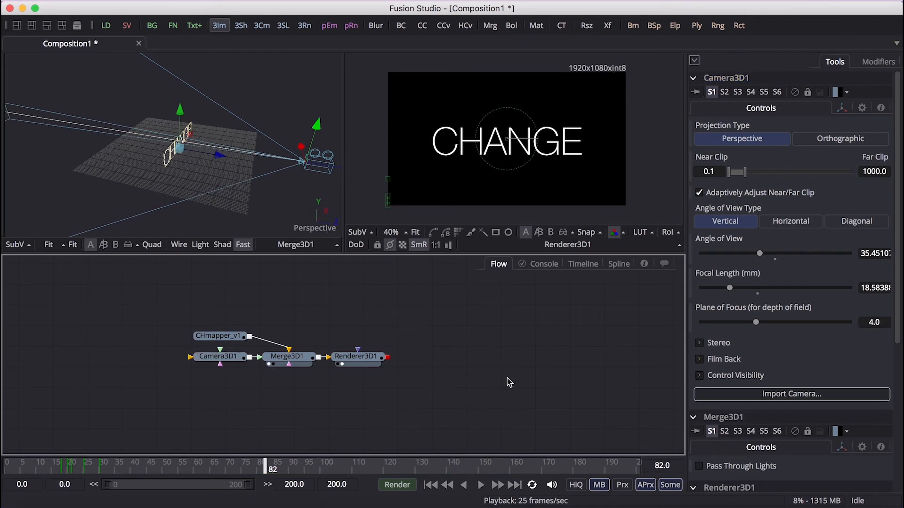
Step: Play the rendered text animation twice from the first frame and stop it at frame 127
click(429, 485)
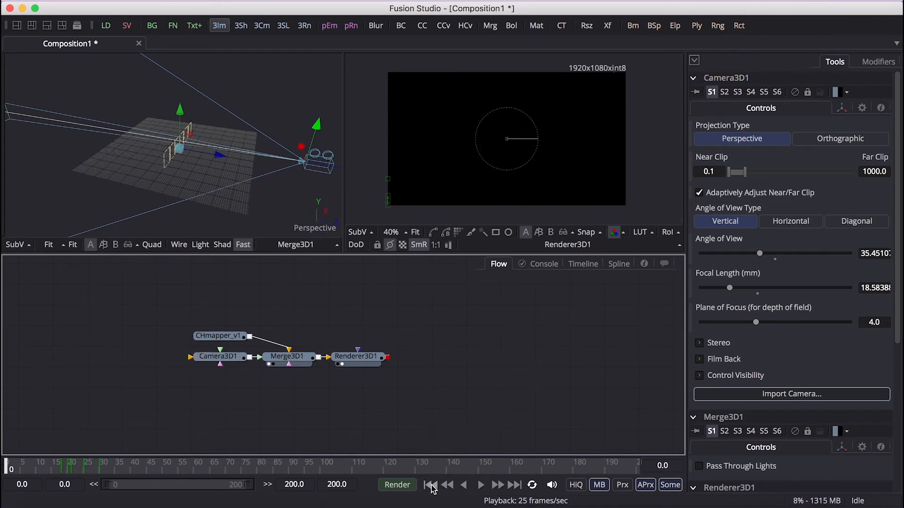
click(480, 485)
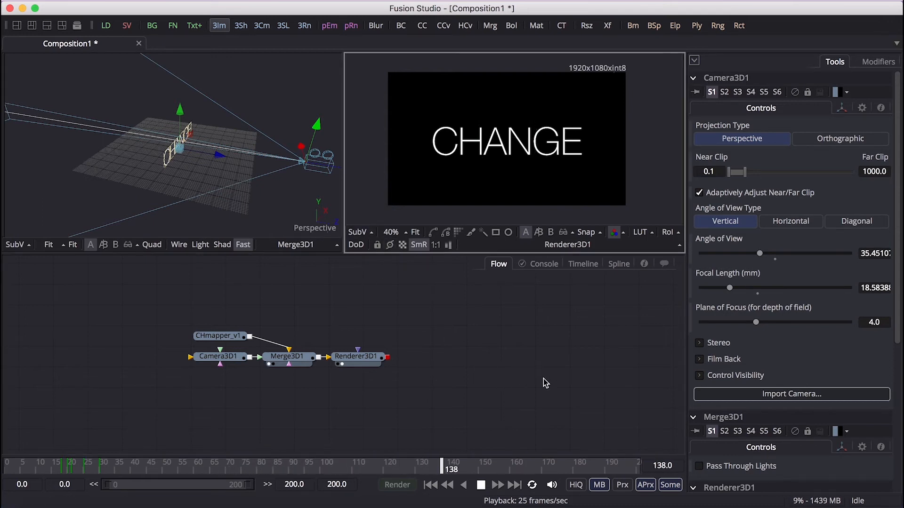
click(431, 485)
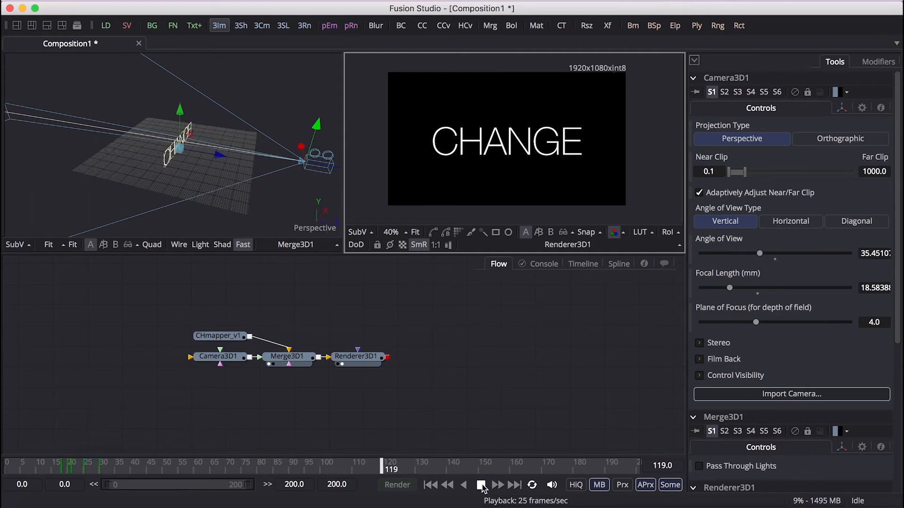
click(481, 485)
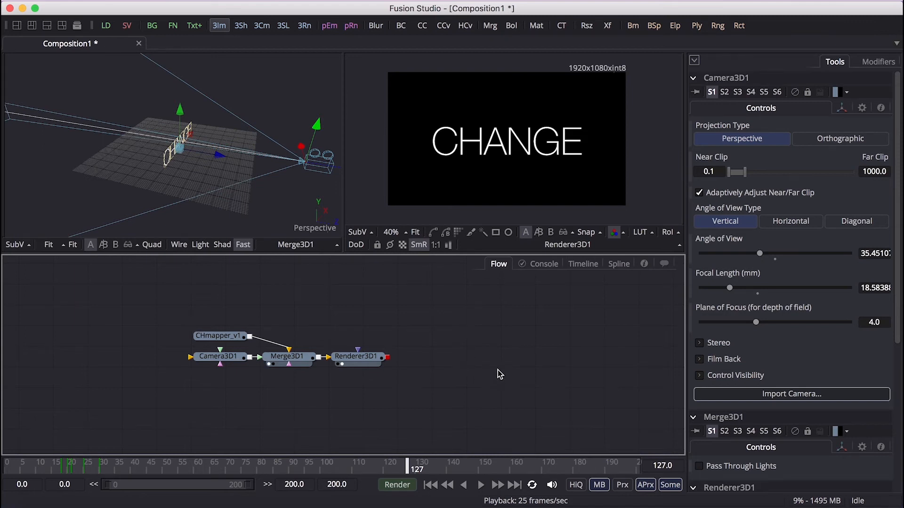
Step: Increase CHmapper_v1's Character Spacing to about 1.14 and reduce its Size to about 4.02
click(217, 336)
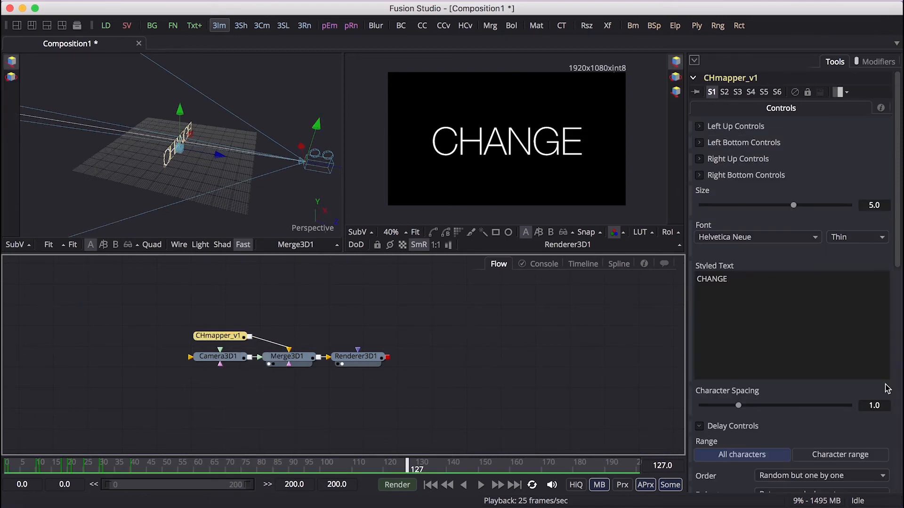
drag(740, 409, 746, 409)
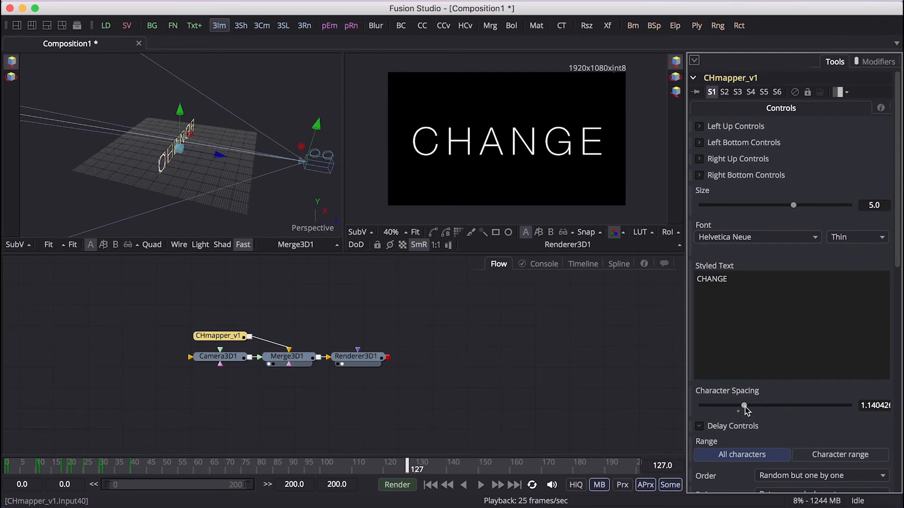
drag(795, 210, 777, 211)
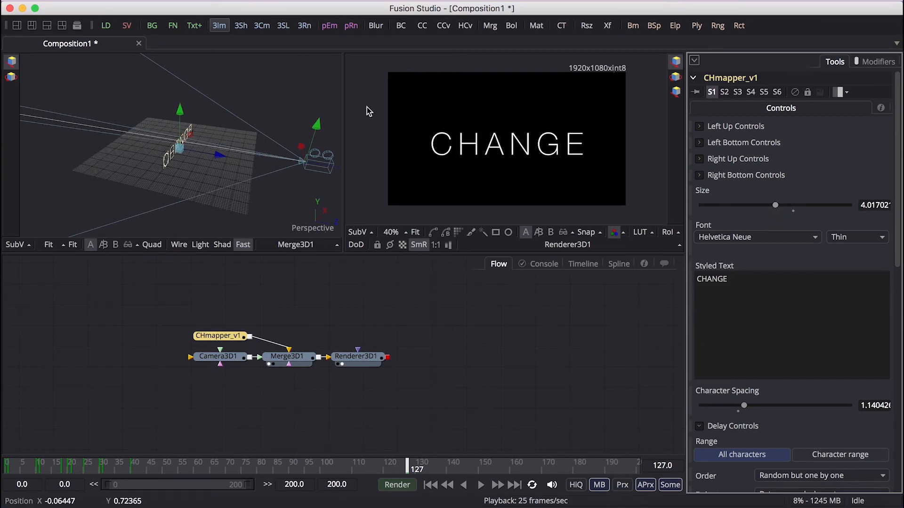
Step: Lower the camera slightly to centre the text vertically in the render, and replay the animation from the first frame
drag(318, 128, 318, 130)
click(525, 378)
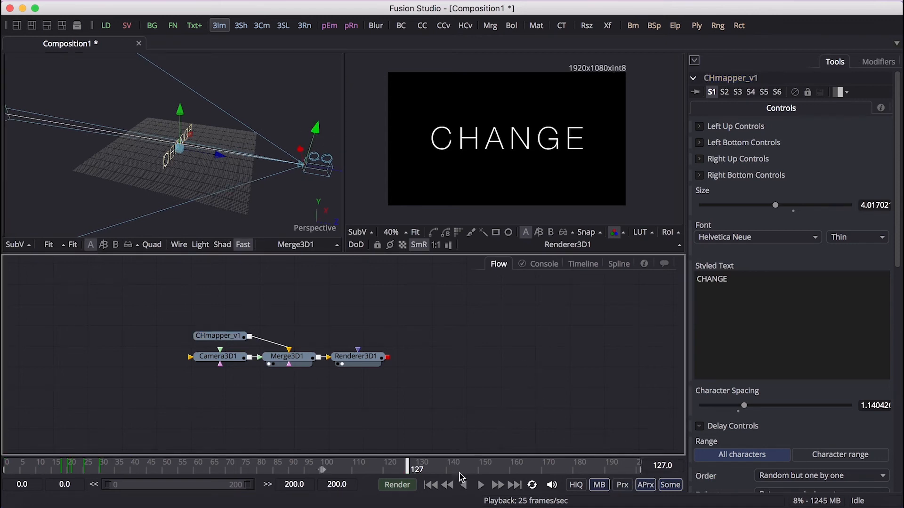
click(428, 486)
key(space)
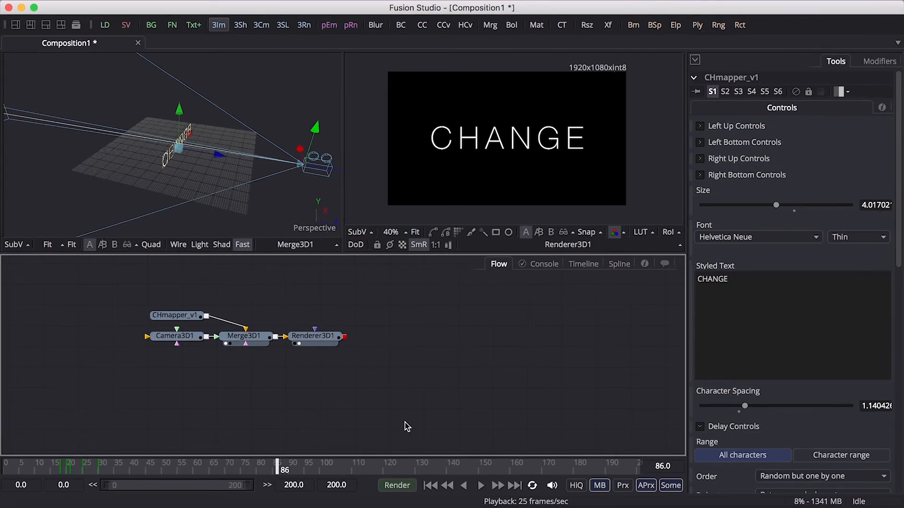
Step: Set keyframes for Opacity and Angle X in CHmapper_v1's Left Up Controls at frame 120
click(174, 315)
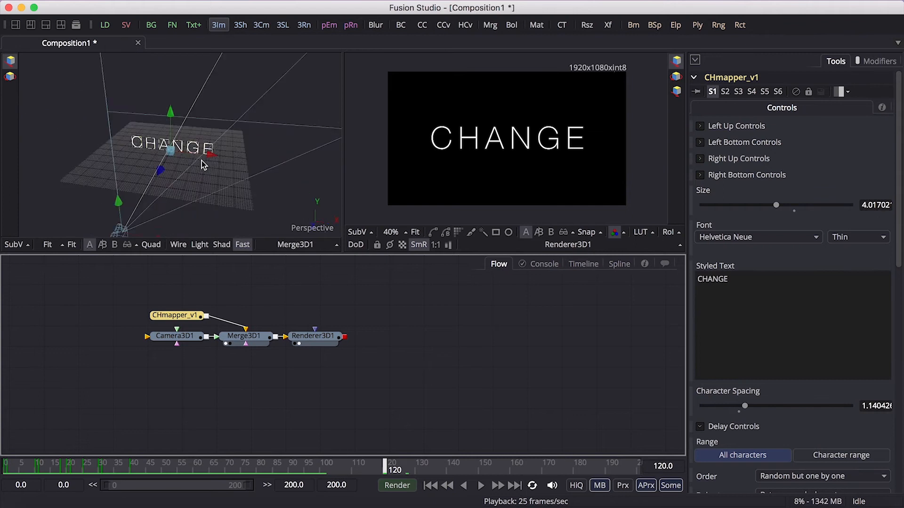
scroll(783, 393, down, 5)
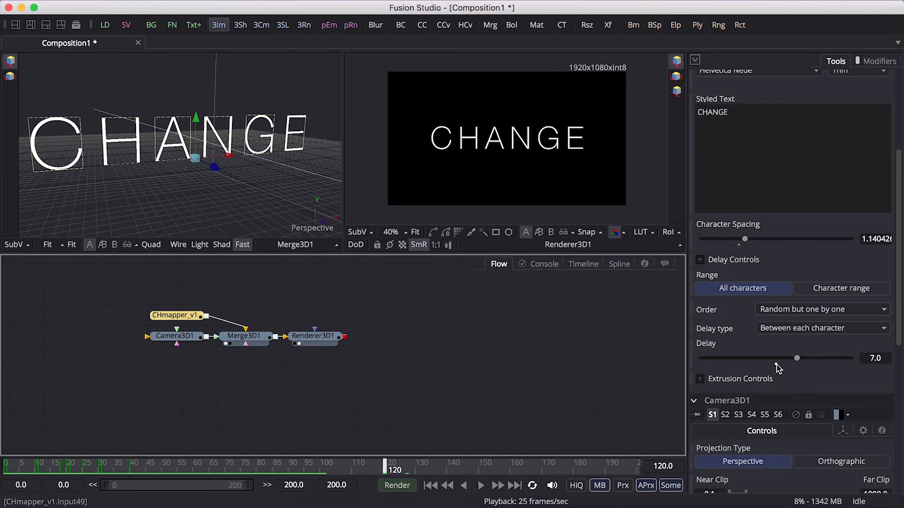
scroll(771, 157, up, 5)
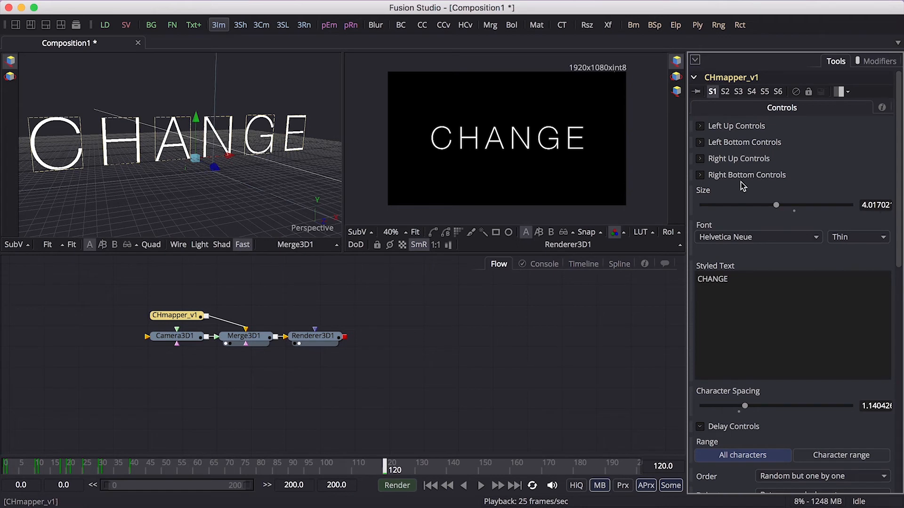
click(699, 127)
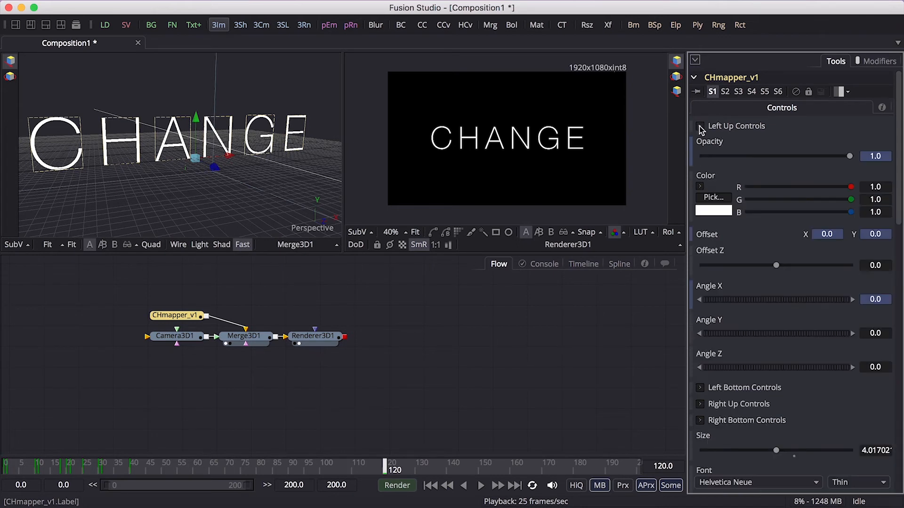
right_click(850, 159)
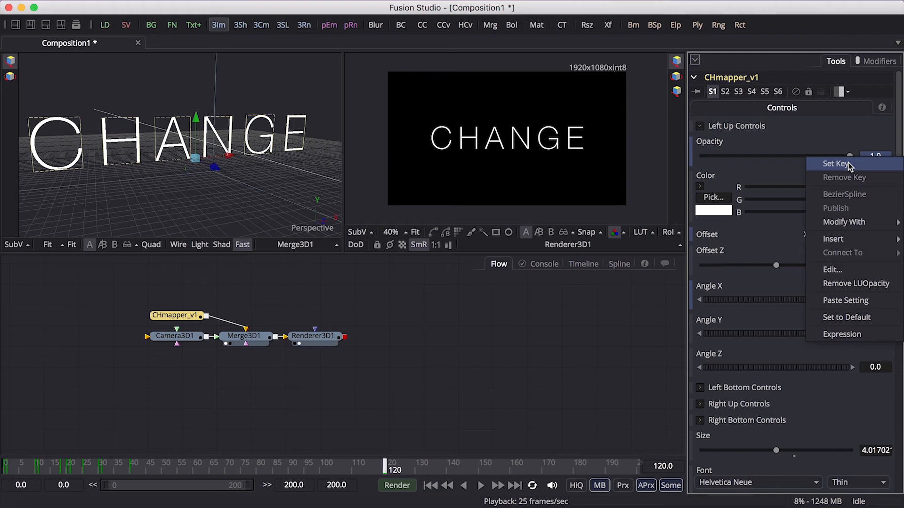
click(847, 164)
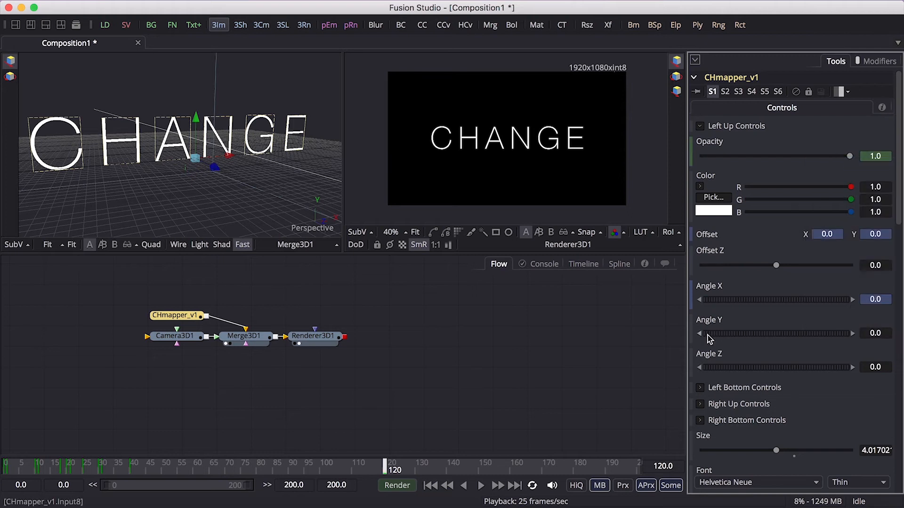
right_click(774, 300)
click(792, 301)
Step: Set the Left Up Angle X to -180 at frame 130
click(416, 464)
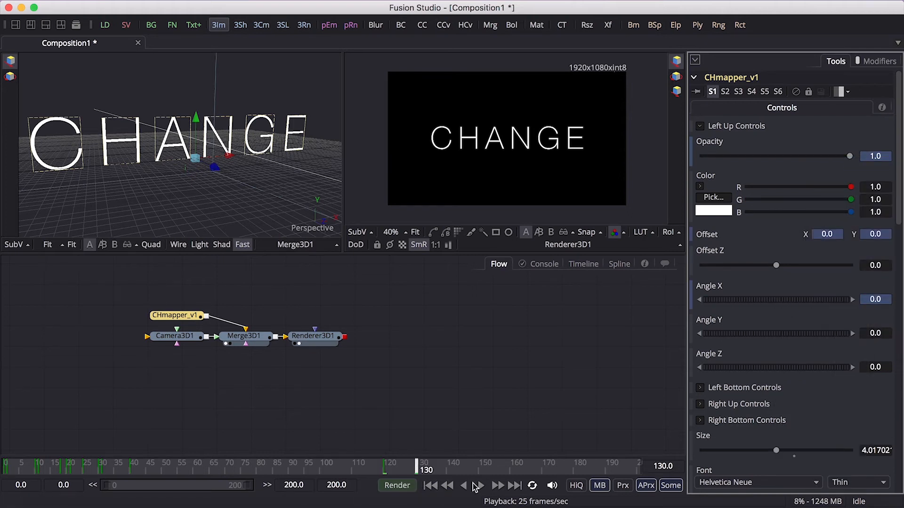
drag(828, 300, 760, 311)
text(80)
key(Tab)
Step: Keyframe the Left Up Offset at frame 120 and set its Y value to 0.075 at frame 130
click(385, 465)
right_click(791, 235)
click(800, 245)
click(417, 465)
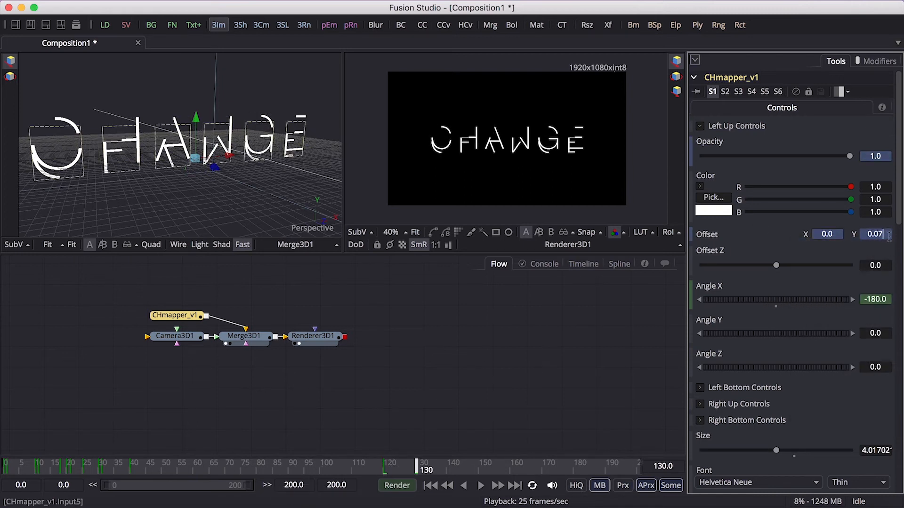
text(459)
key(Return)
click(512, 377)
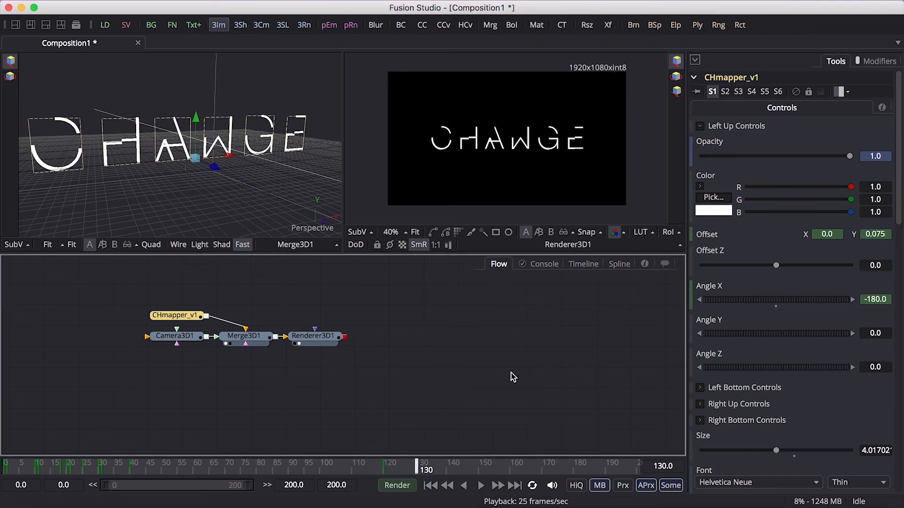
Step: Keyframe the Left Up Opacity at frame 129 and drop it to 0 at frame 130
right_click(850, 156)
click(875, 162)
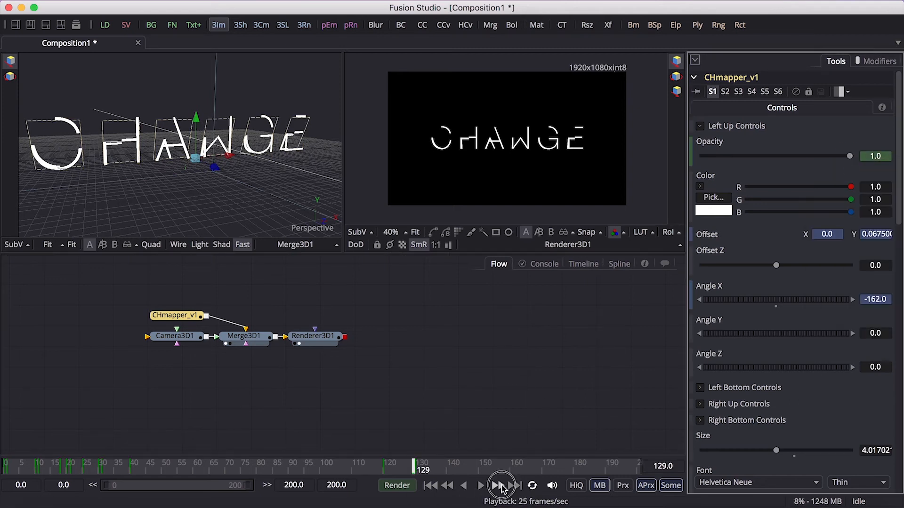
drag(849, 156, 700, 159)
click(704, 125)
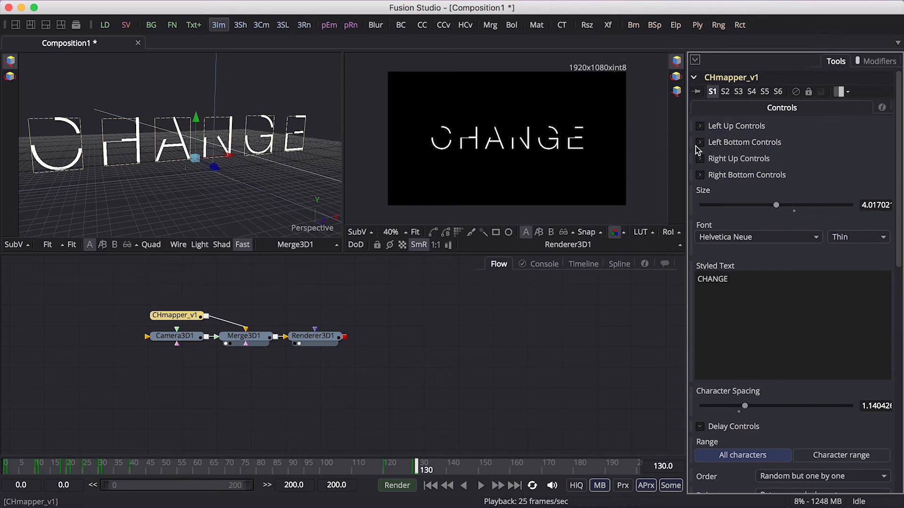
Step: Keyframe the Left Bottom Angle Y at frame 130 and set it to 180 at frame 140
click(701, 142)
right_click(769, 350)
click(800, 174)
click(451, 469)
drag(723, 350, 901, 352)
text(180)
key(Tab)
Step: Keyframe the Left Bottom Opacity one frame before 140 and drop it to 0 at frame 140
click(447, 485)
right_click(871, 172)
click(866, 181)
click(497, 485)
click(690, 175)
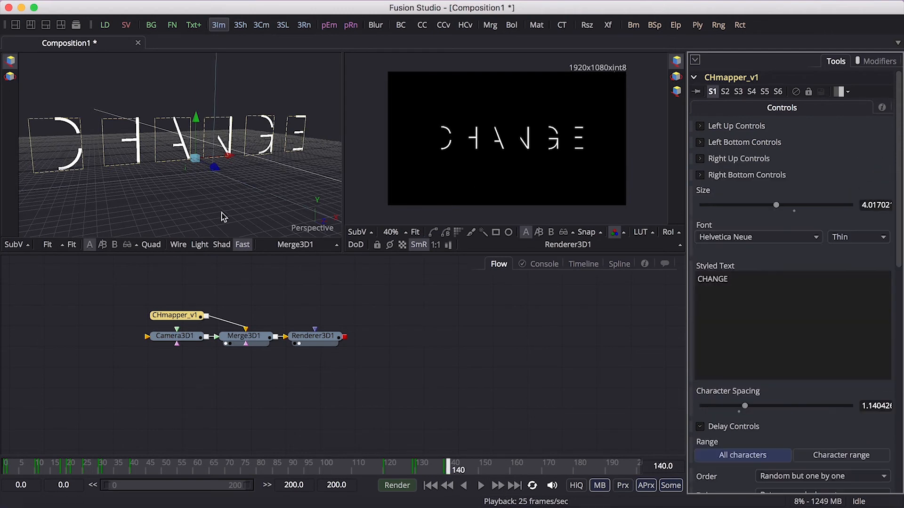
Step: Keyframe the Right Bottom Angle X at frame 140, and at frame 150 set it to -180 and Offset Y to about 0.075
click(699, 175)
scroll(762, 292, down, 2)
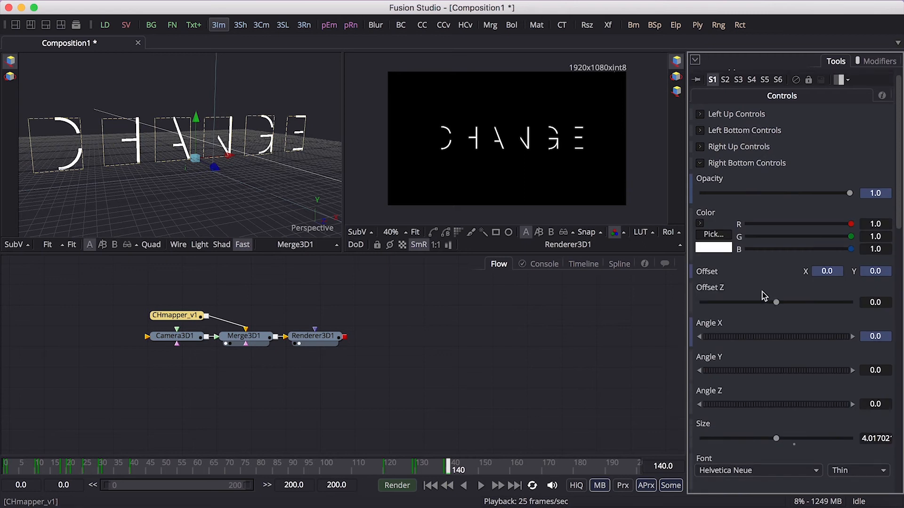
right_click(772, 328)
click(800, 150)
click(479, 466)
drag(763, 329, 718, 329)
click(865, 328)
text(-180)
key(Return)
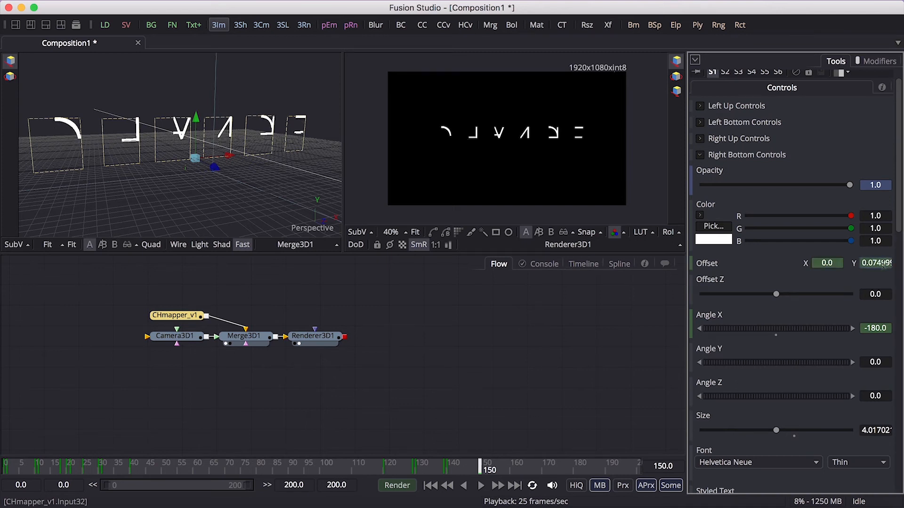
Step: Keyframe the Right Bottom Opacity at frame 149 and drop it to 0 at frame 150
key(Left)
right_click(807, 186)
click(844, 194)
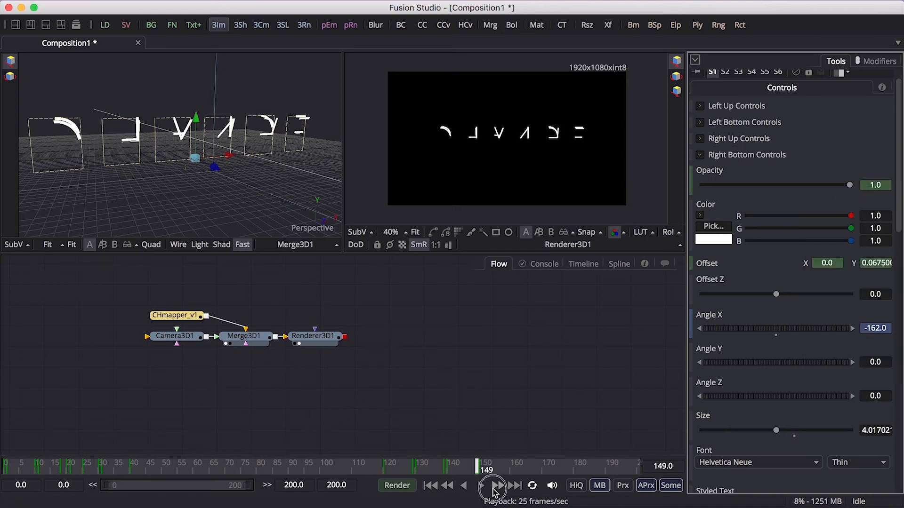
key(Right)
drag(849, 184, 665, 185)
click(706, 156)
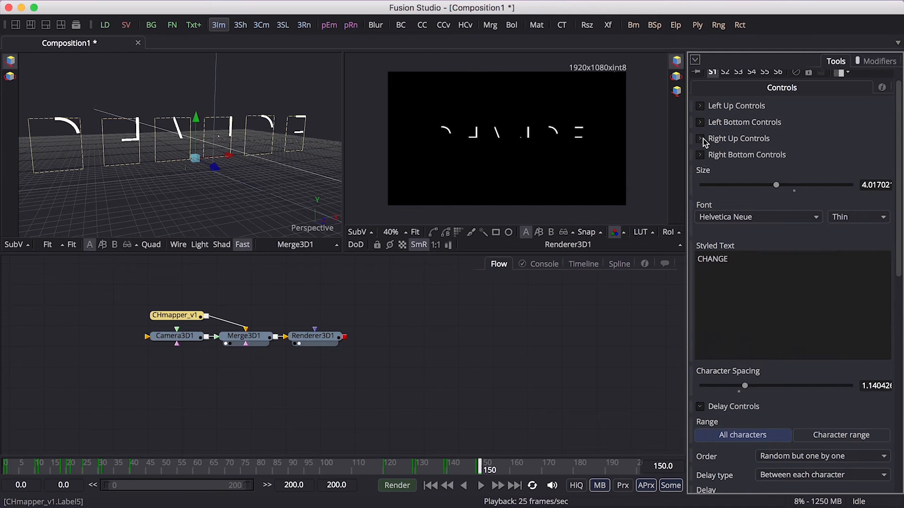
Step: Keyframe the Right Up Angle Y at frame 150 and set it to -180 at frame 160
click(701, 139)
right_click(777, 346)
click(807, 345)
click(511, 466)
drag(795, 346, 737, 356)
drag(861, 345, 898, 336)
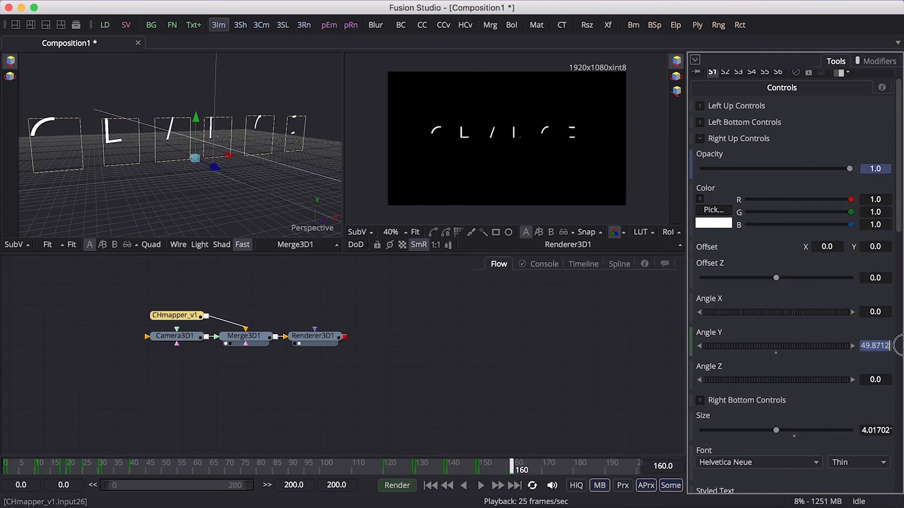
text(-180)
key(Tab)
Step: Keyframe the Right Up Opacity one frame before 160 and drop it to 0 at frame 160
click(450, 482)
right_click(833, 169)
click(842, 194)
click(511, 465)
drag(850, 169, 637, 194)
click(699, 138)
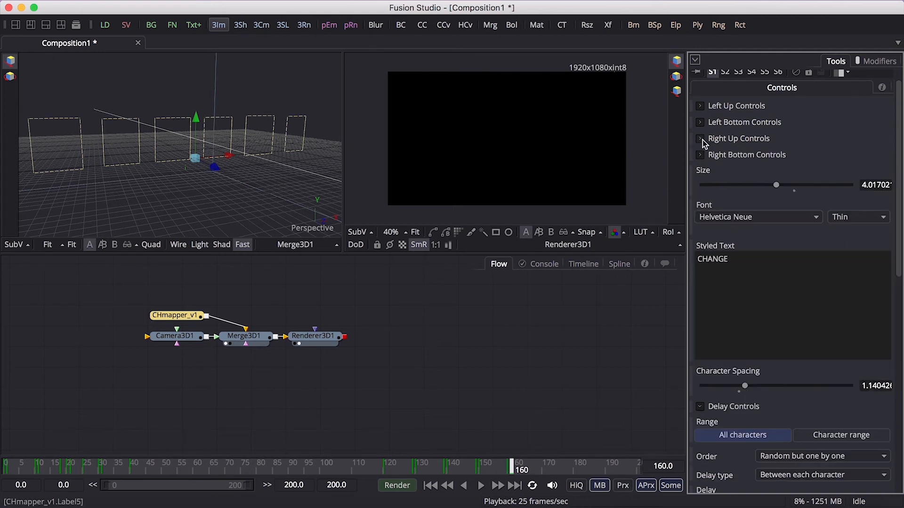
Step: Move the CHmapper_v1 node slightly up and smooth its fold-away keyframes from frame 120 to 160 in the Spline editor
drag(191, 319, 191, 301)
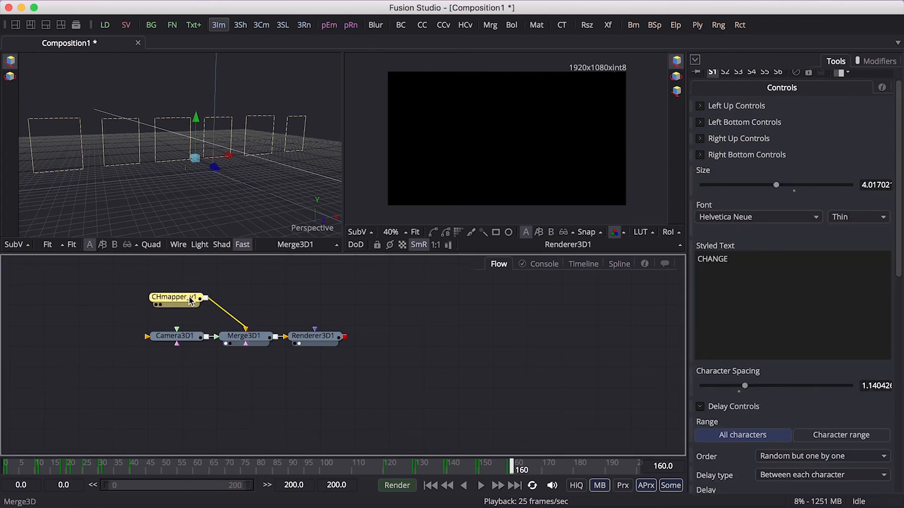
click(619, 263)
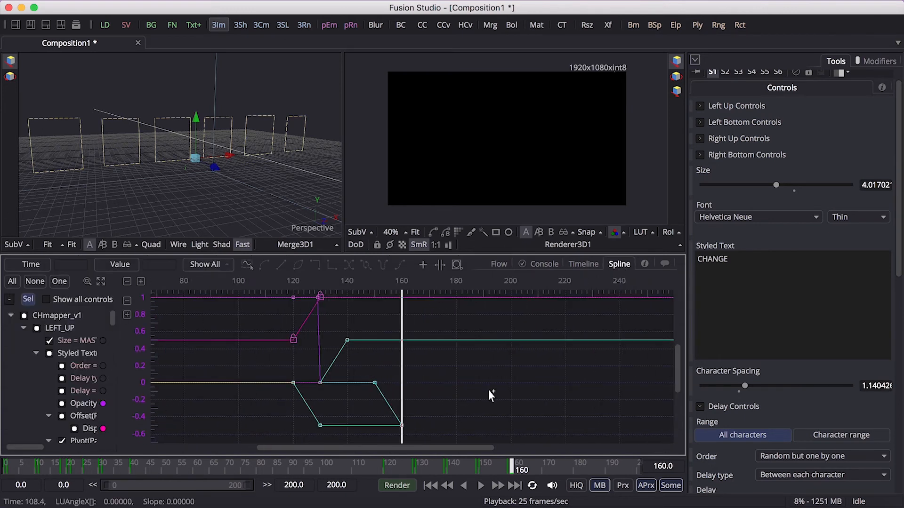
drag(112, 319, 114, 357)
click(37, 341)
scroll(35, 338, up, 10)
scroll(321, 358, up, 3)
key(super+f)
drag(498, 298, 659, 440)
key(shift+s)
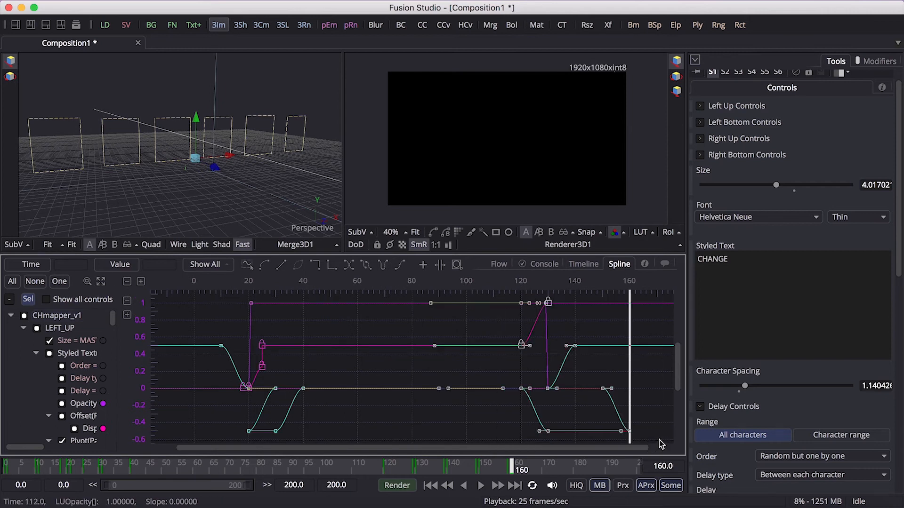
Step: Return to the node flow and play the whole animation from the first frame
click(499, 264)
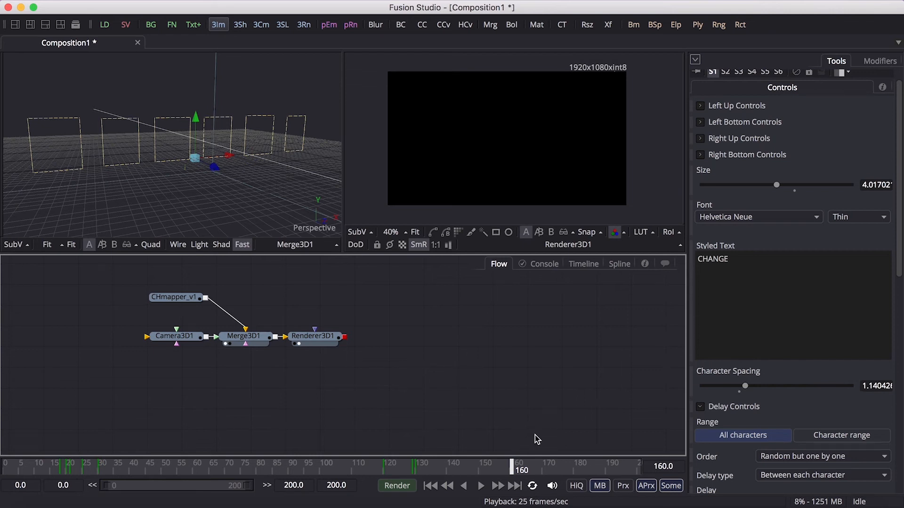
click(28, 466)
key(space)
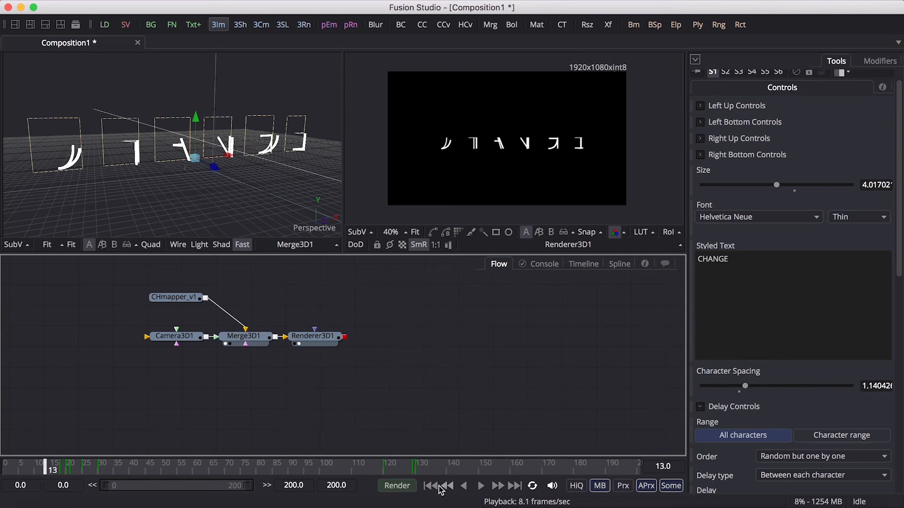
click(430, 486)
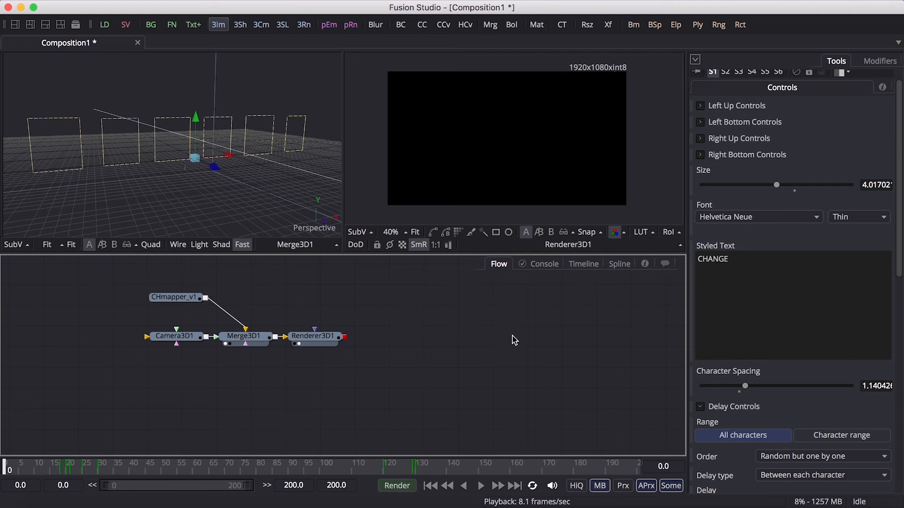
key(space)
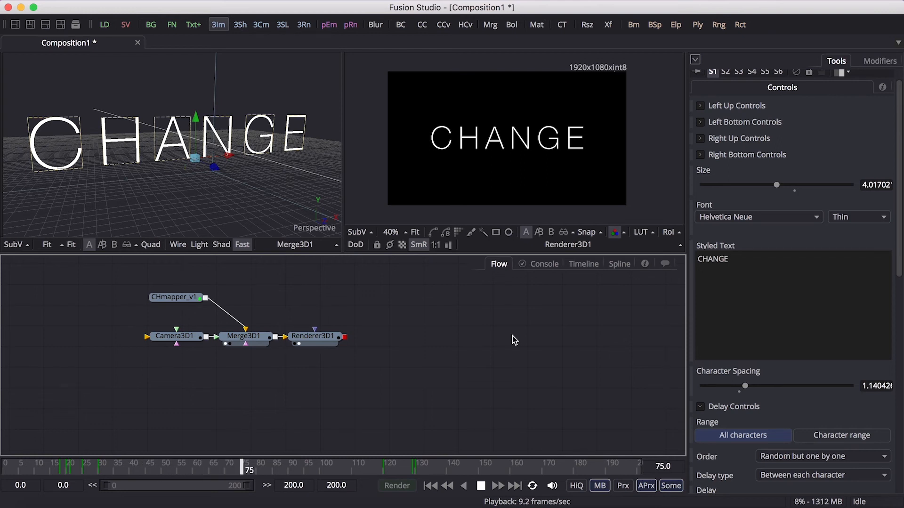
key(space)
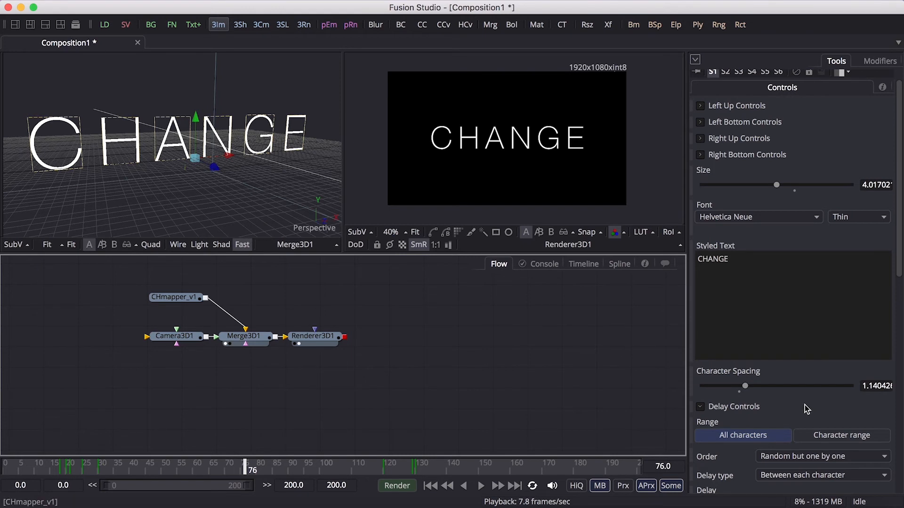
Step: Set the Delay between characters to 7 and replay the animation from the first frame
scroll(806, 408, down, 8)
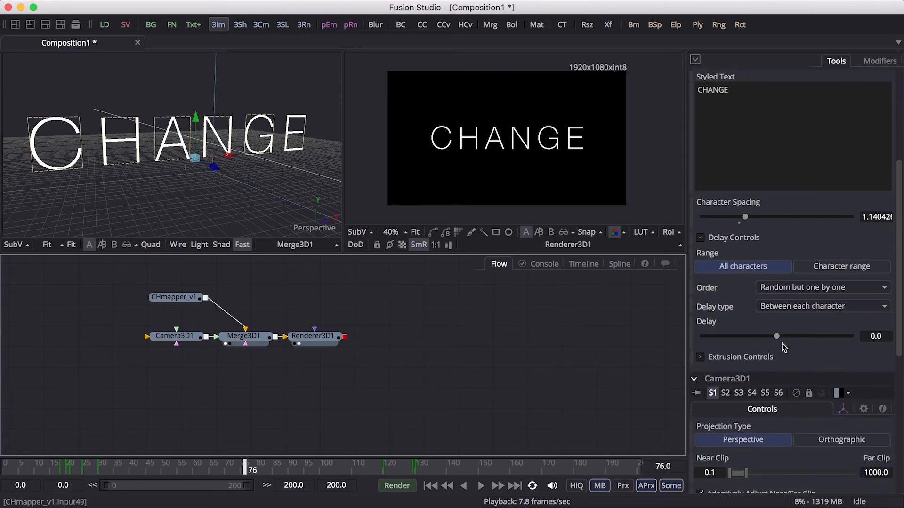
drag(880, 336, 848, 337)
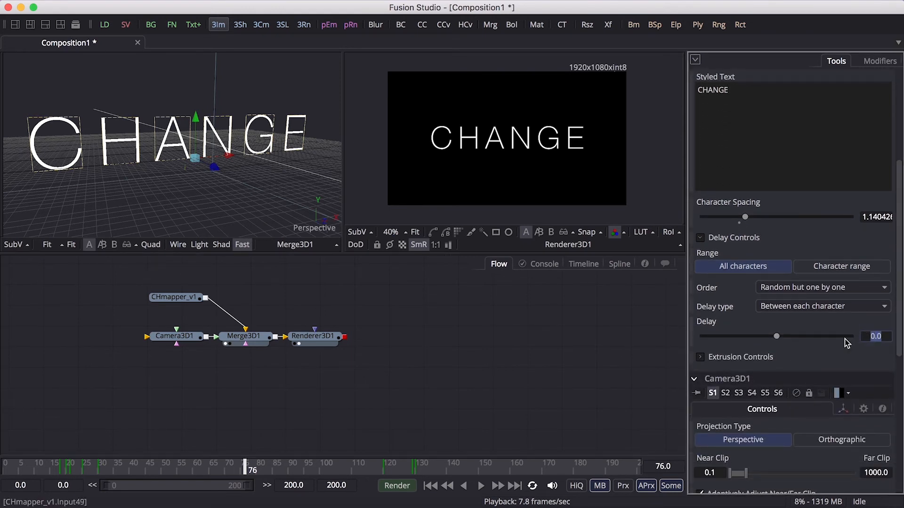
key(Return)
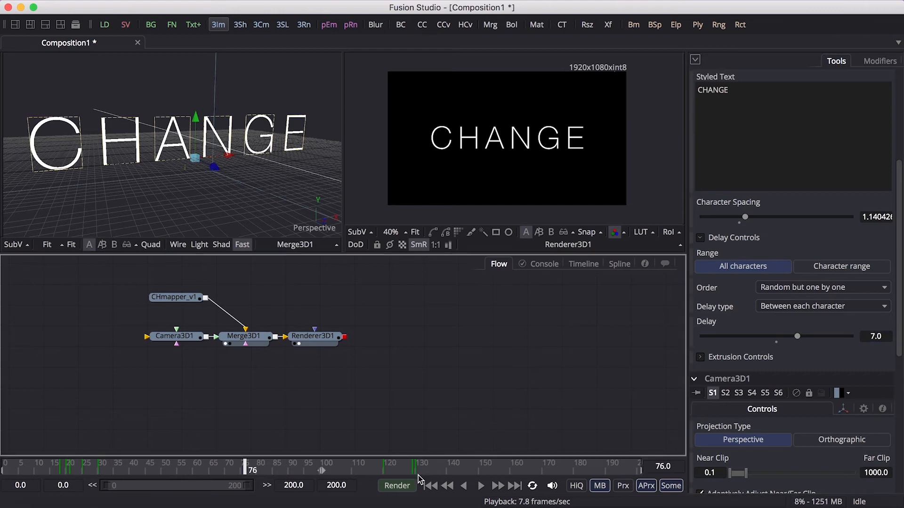
click(429, 486)
key(space)
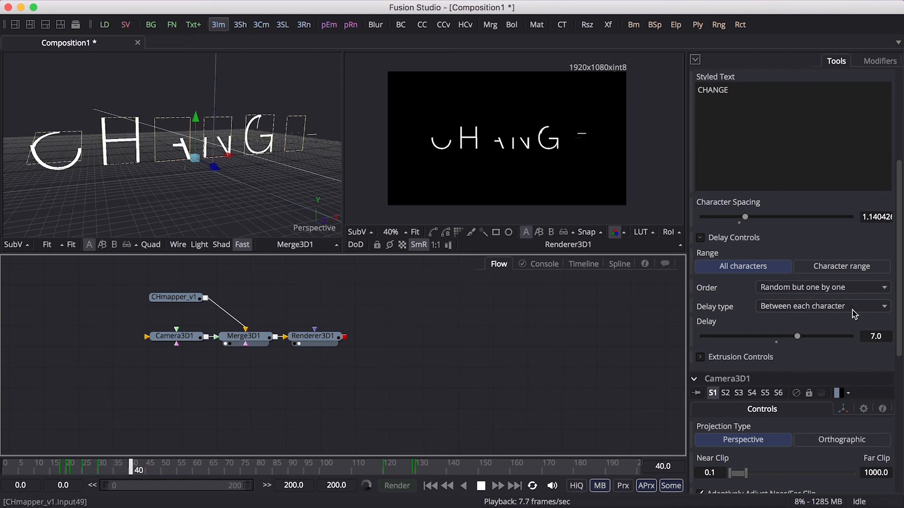
Step: Change the delay Order to Left to right and replay the animation from the first frame
click(812, 286)
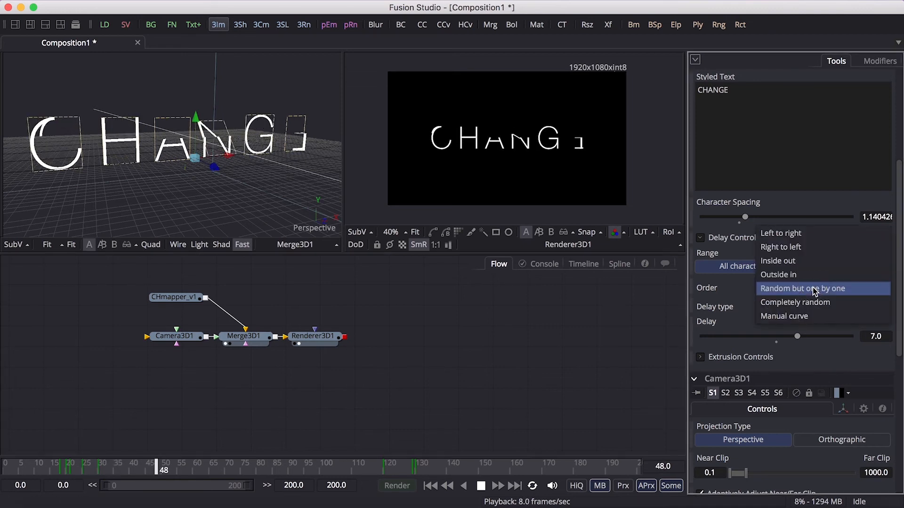
click(775, 234)
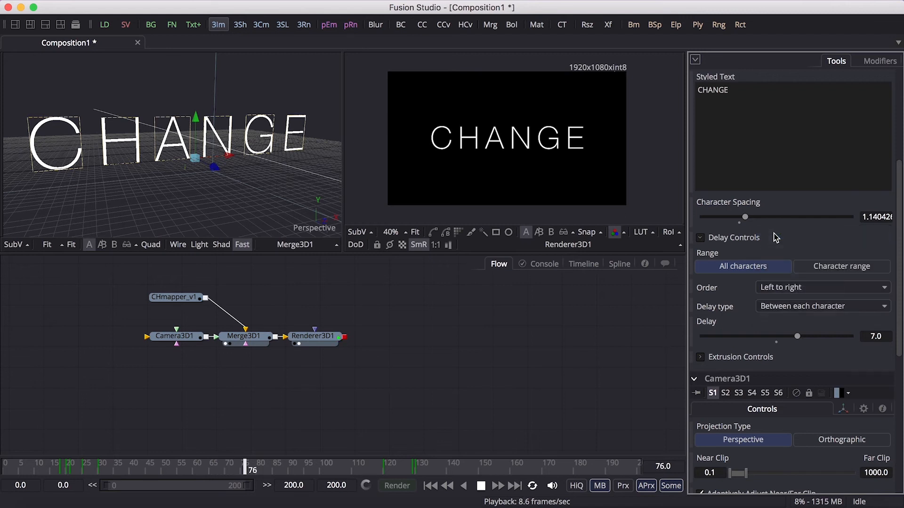
click(430, 486)
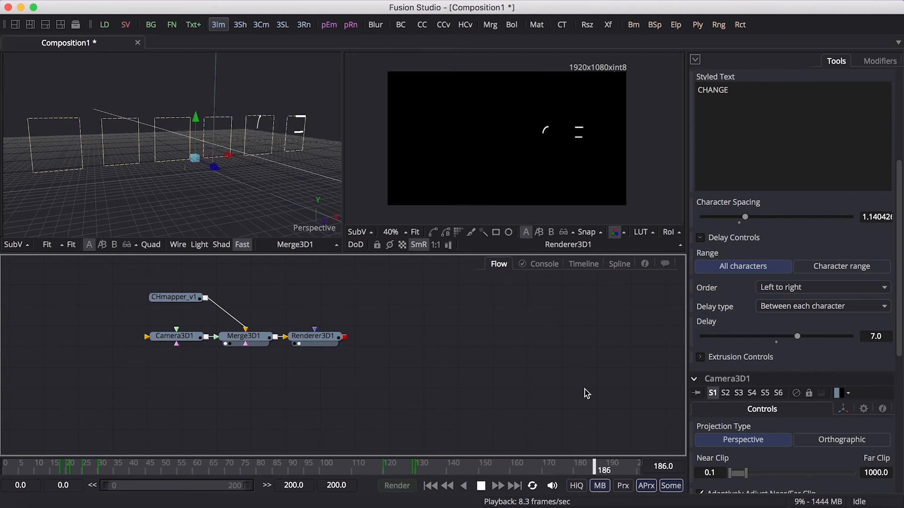
click(481, 487)
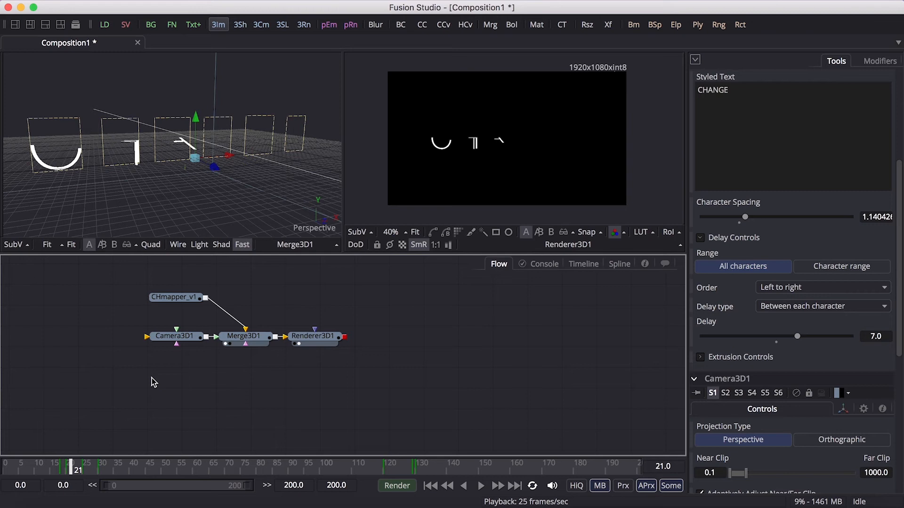
Step: Duplicate the CHmapper_v1 node below the camera and connect the copy to Merge3D1
click(184, 301)
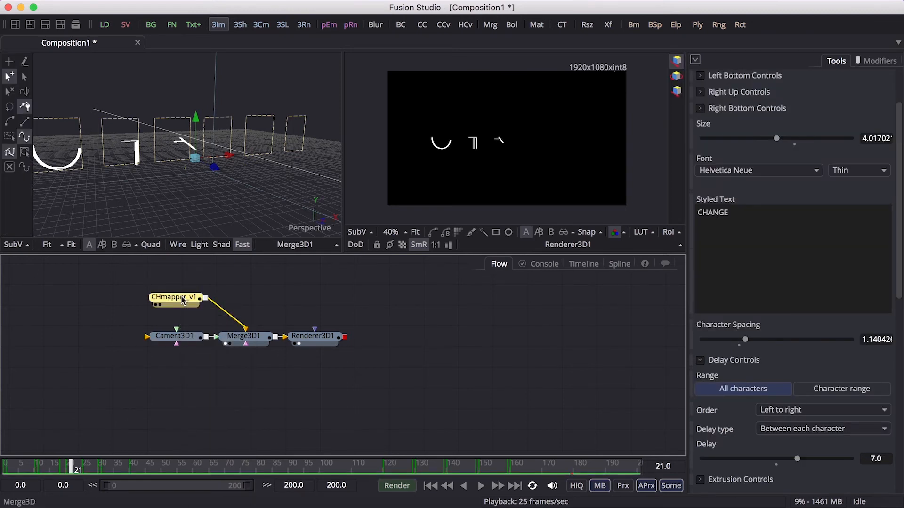
click(184, 398)
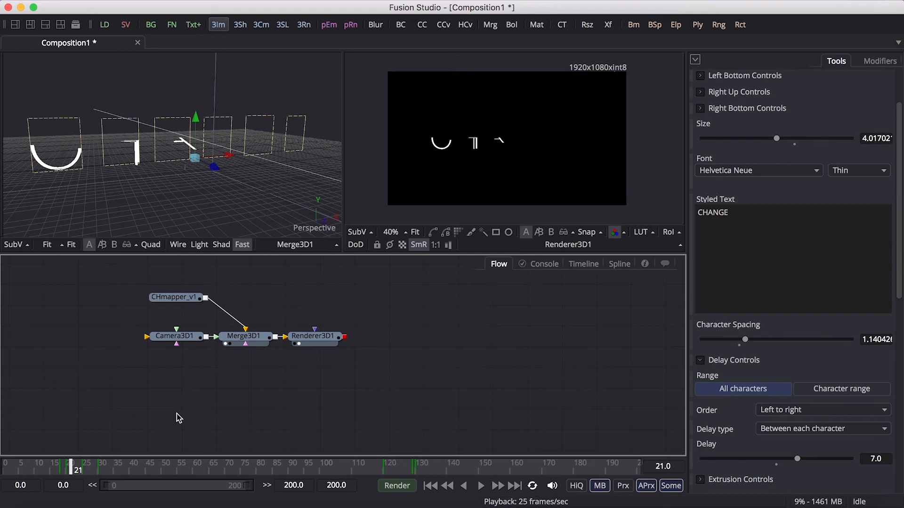
key(super+v)
drag(186, 403, 254, 344)
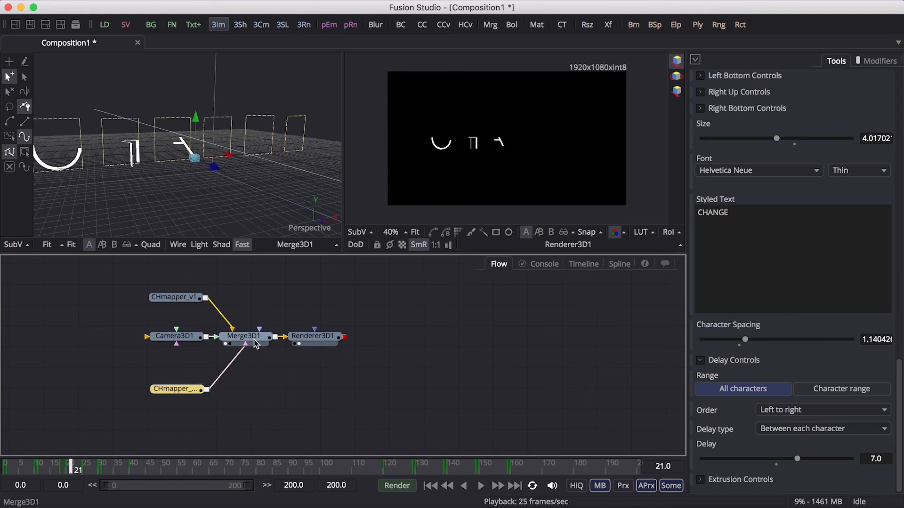
Step: Replace the duplicated CHmapper's styled text with ANY TEXT and go to frame 107 to view both texts
drag(737, 212, 669, 217)
key(BackSpace)
key(BackSpace)
key(BackSpace)
key(BackSpace)
key(BackSpace)
key(BackSpace)
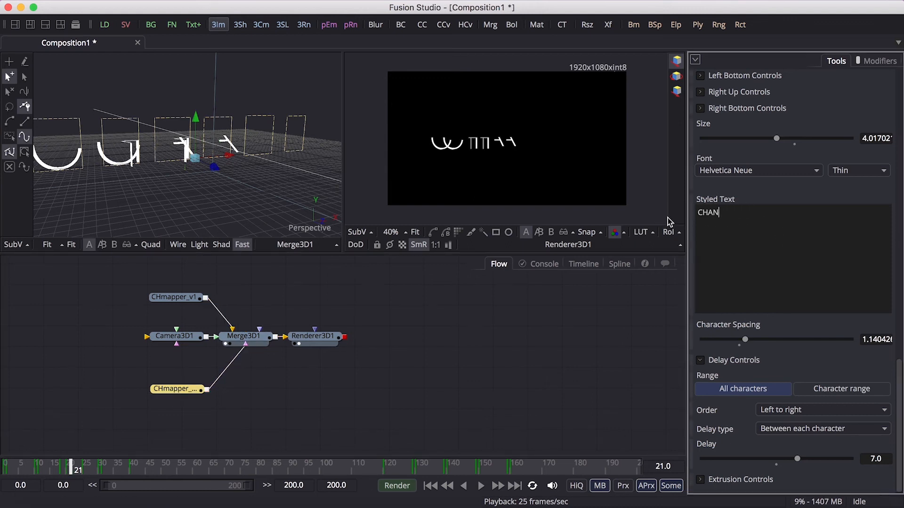
text(ANY)
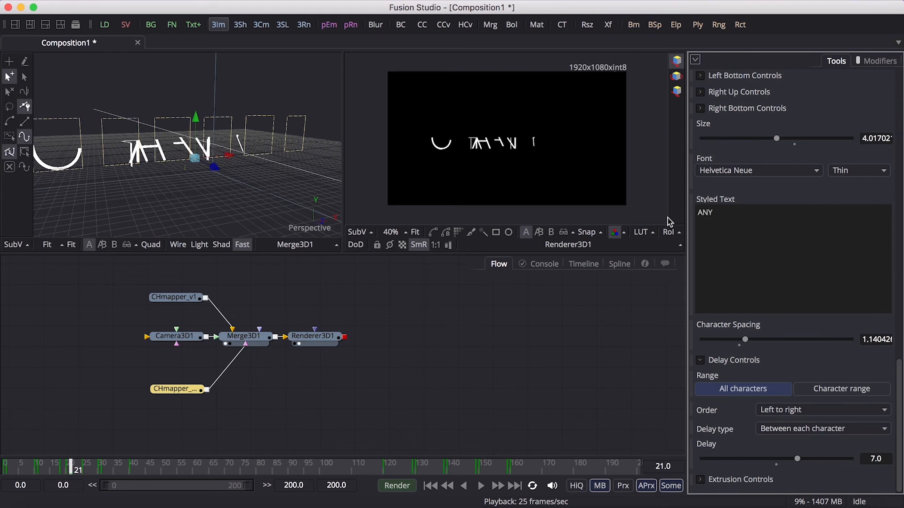
text( TEXT)
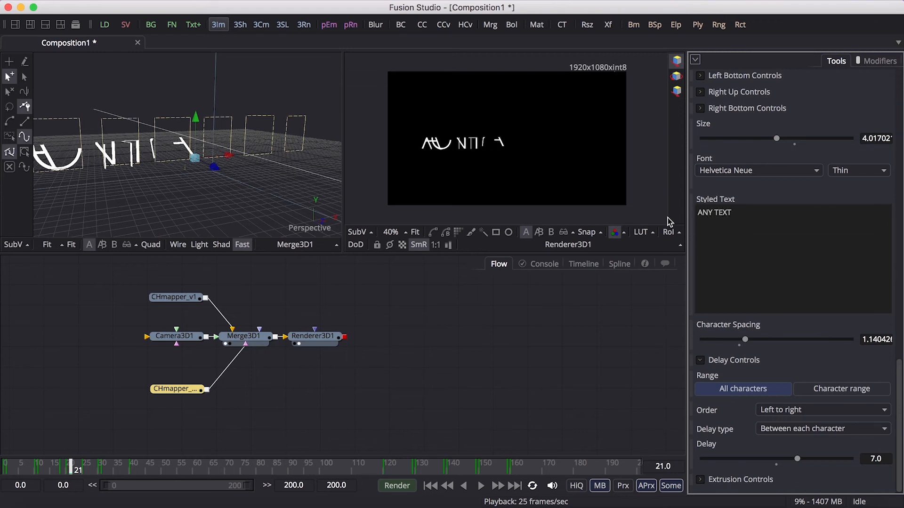
click(407, 391)
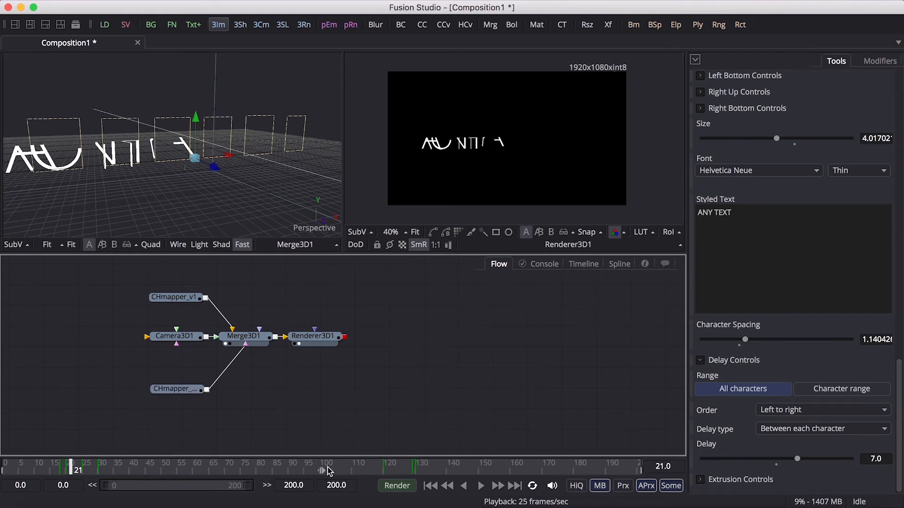
click(345, 468)
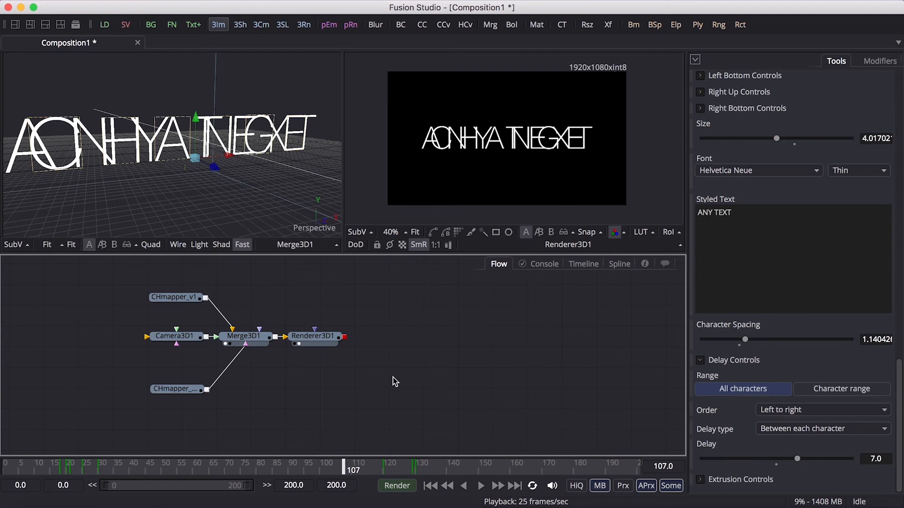
Step: Insert a Transform 3D node between the duplicated CHmapper node and Merge3D1
click(185, 395)
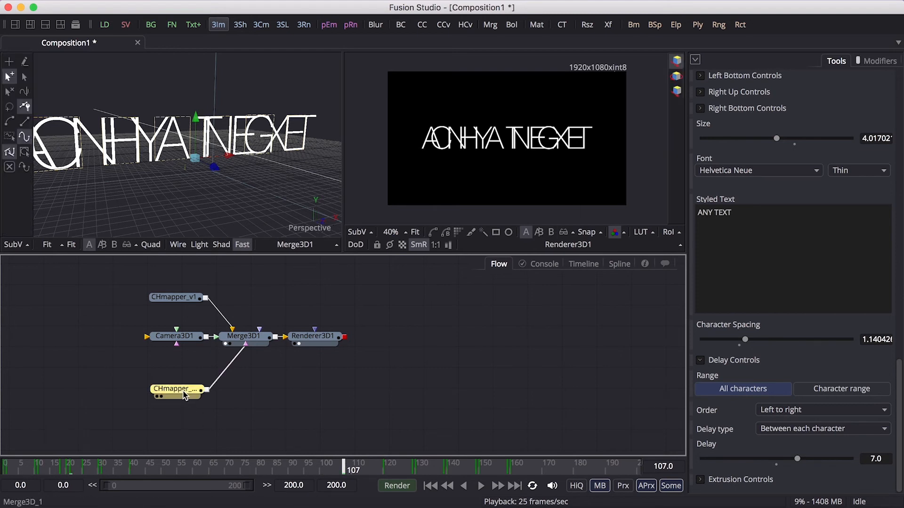
key(shift+space)
text(tran)
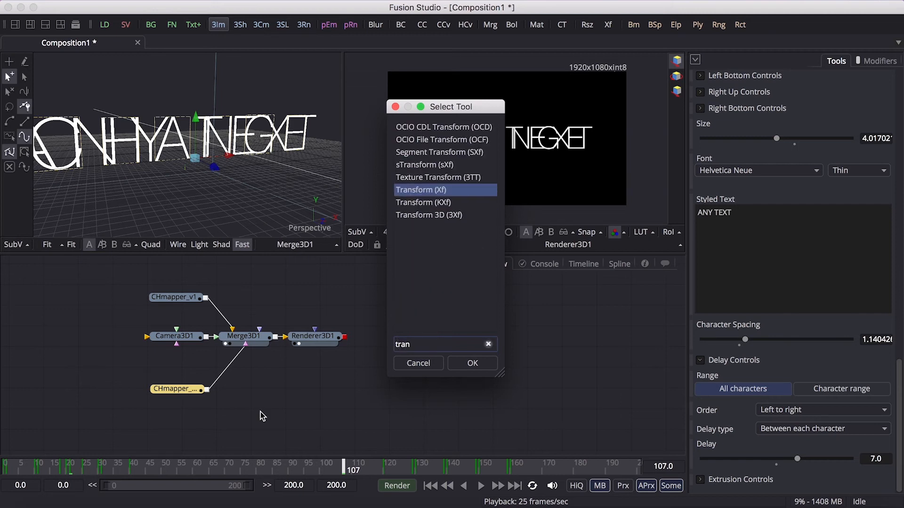
key(Down)
key(Down)
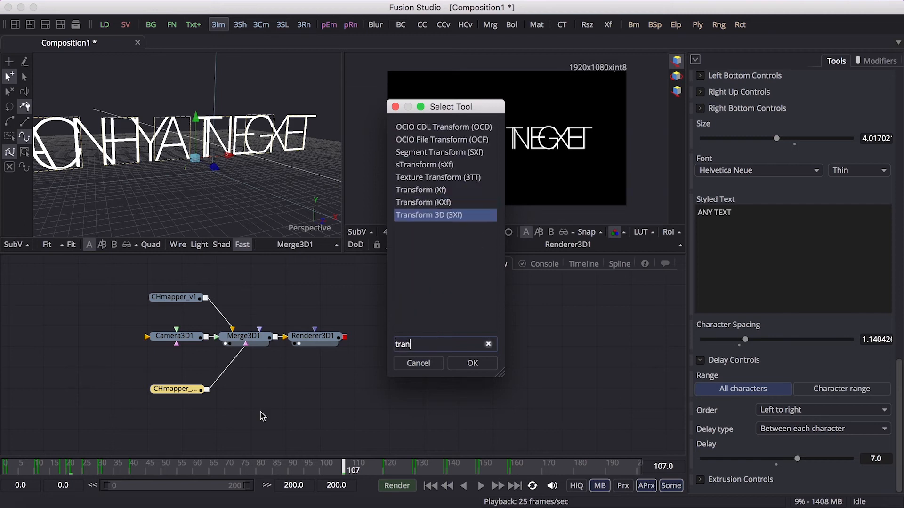
key(Return)
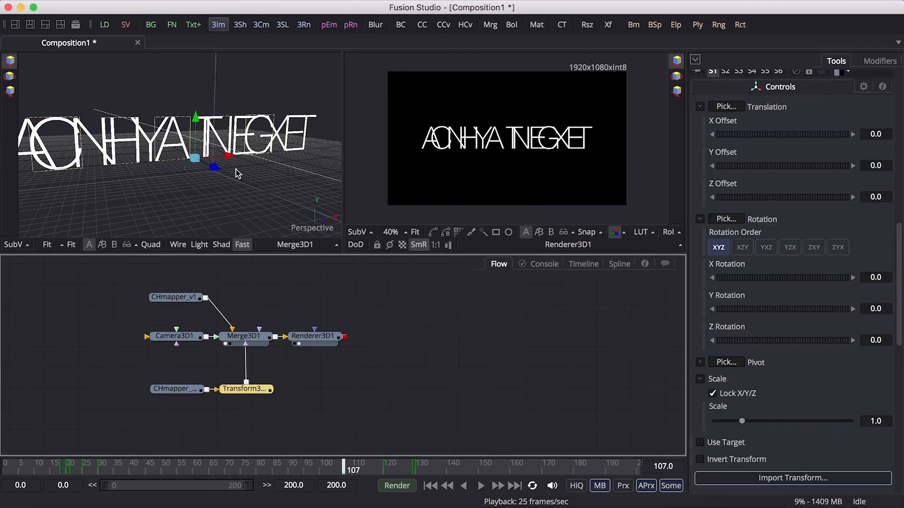
Step: Offset the second text about 0.96 along X to align its letters with CHANGE, and nudge the Renderer3D1 node slightly
drag(230, 159, 246, 160)
click(534, 376)
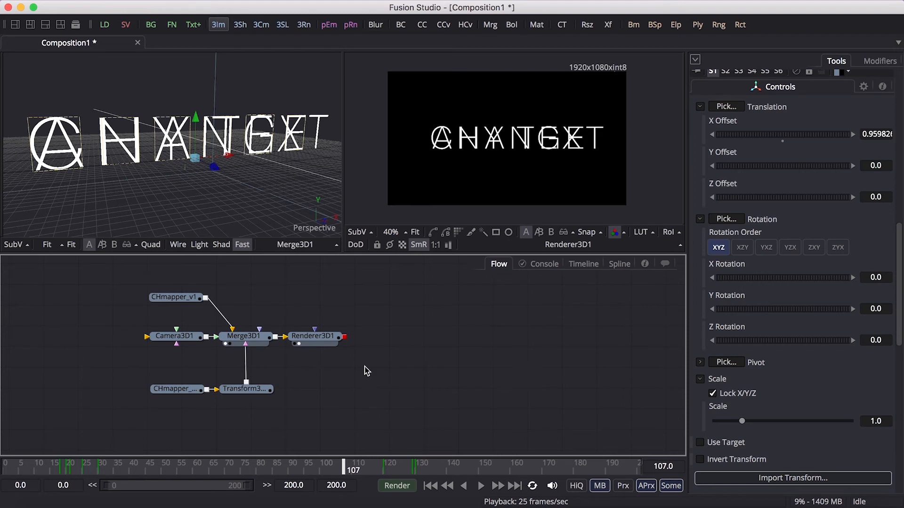
drag(313, 337, 317, 336)
click(423, 383)
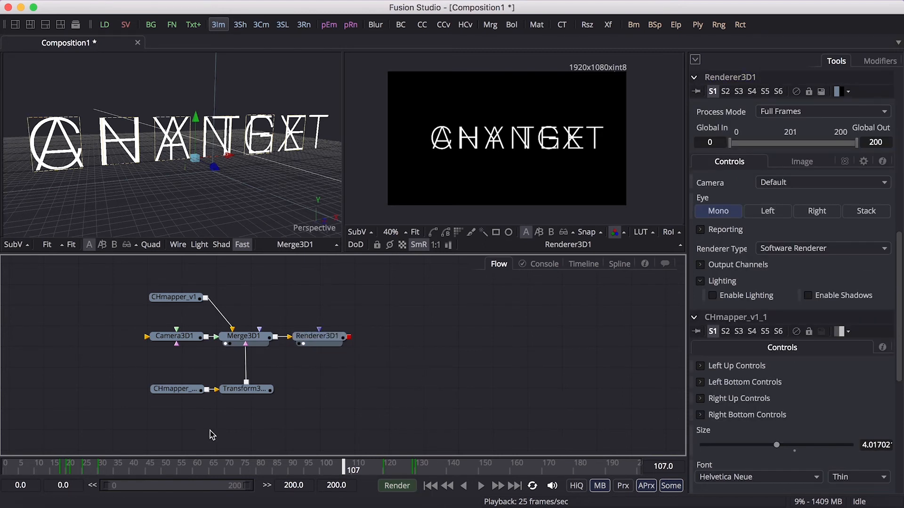
Step: Shift all of CHmapper_v1_1's keyframes in the timeline so that its animation starts at frame 120
click(175, 390)
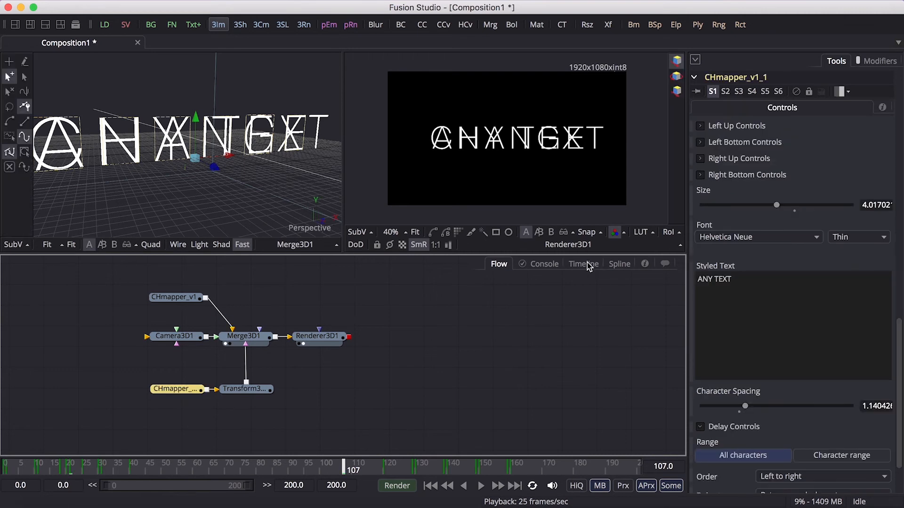
click(584, 264)
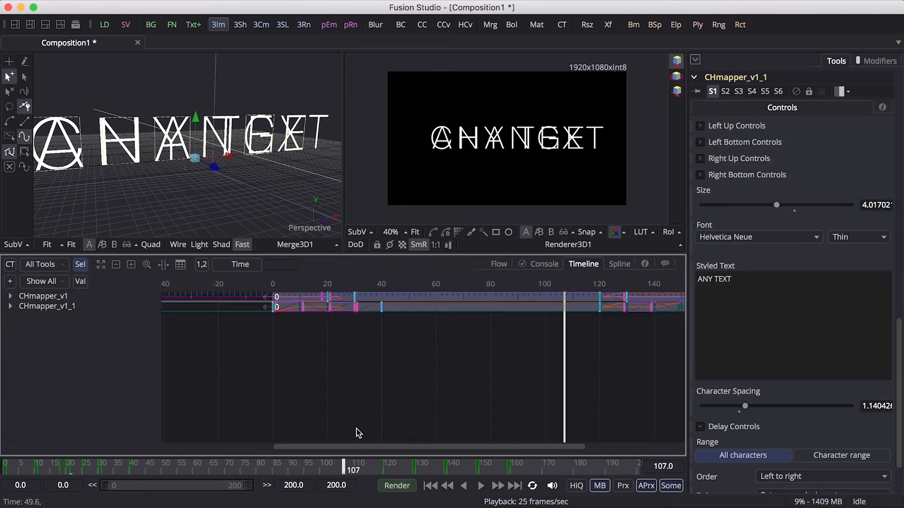
click(103, 266)
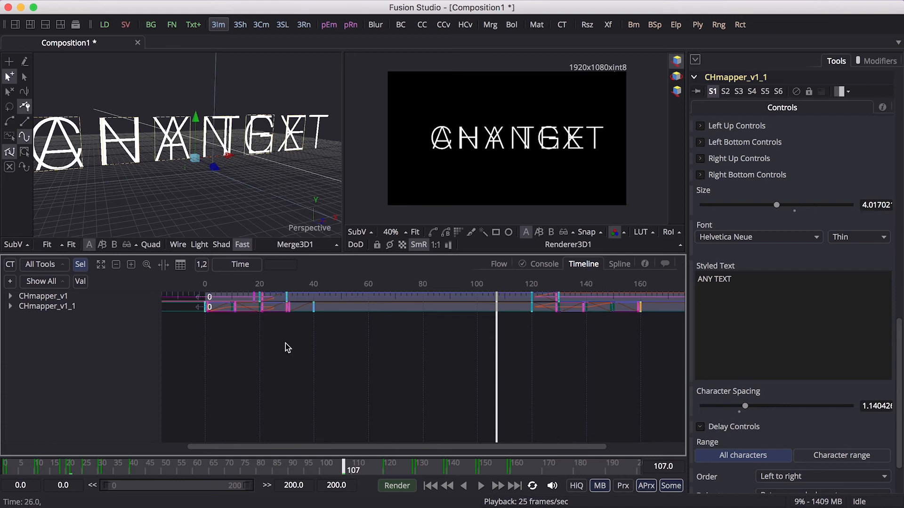
drag(189, 340, 669, 311)
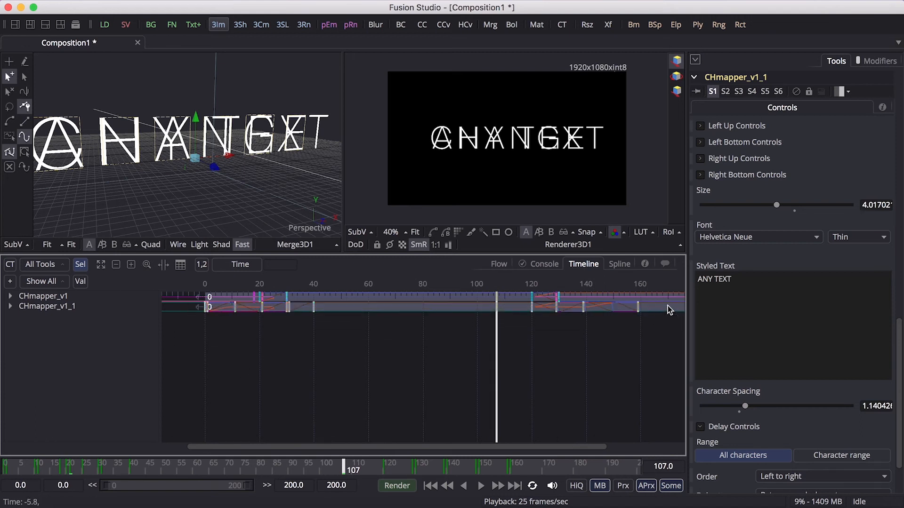
drag(204, 313, 500, 310)
scroll(512, 336, right, 5)
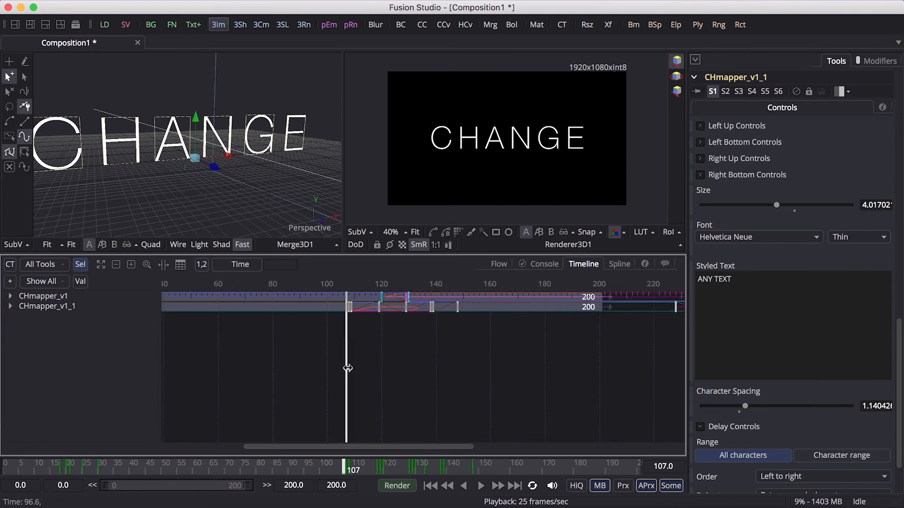
drag(346, 348, 499, 362)
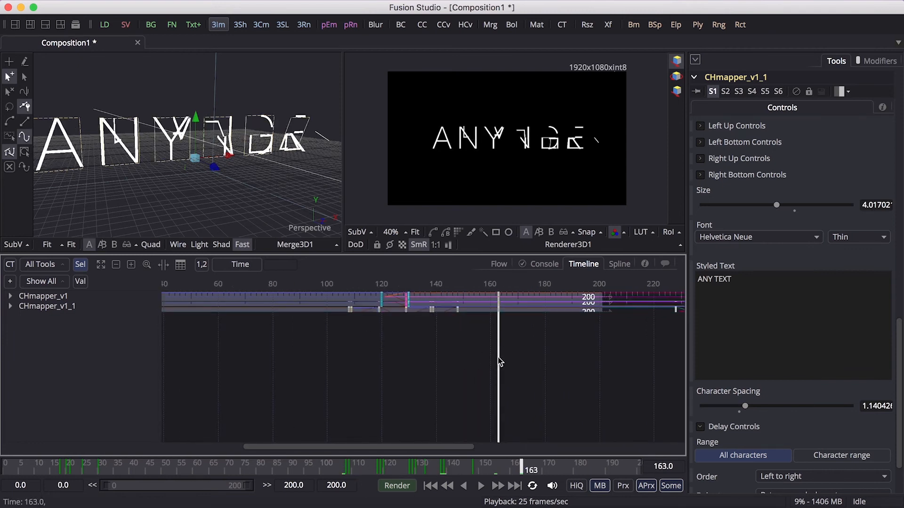
drag(349, 310, 381, 310)
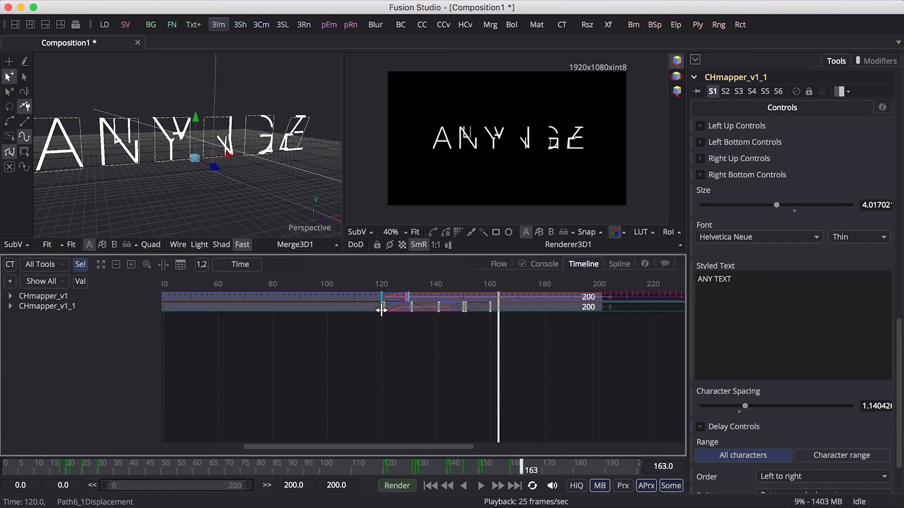
Step: Play the animation to review the transition from CHANGE to ANY TEXT, and return to the node flow
drag(495, 334, 363, 350)
key(space)
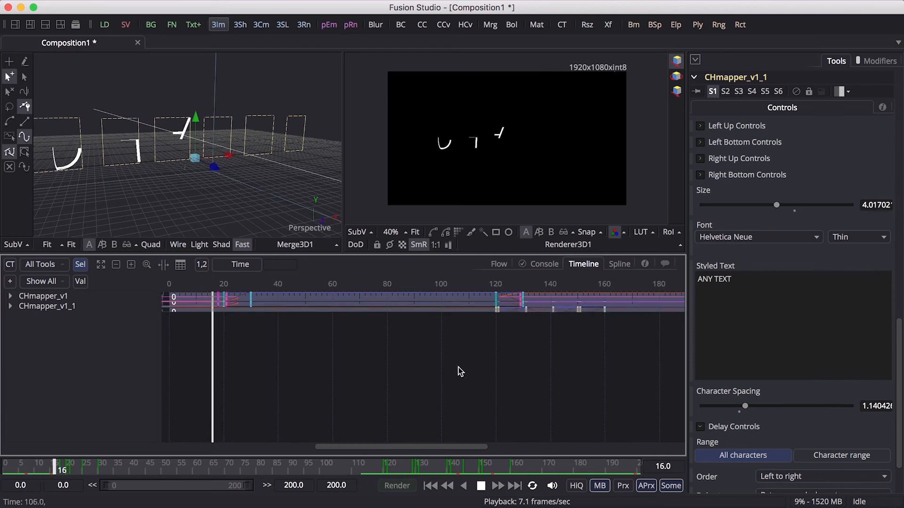
click(312, 471)
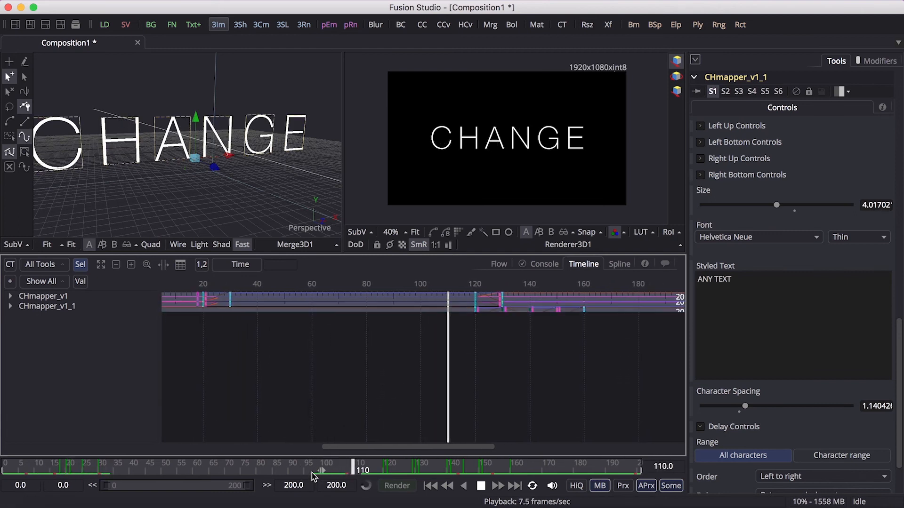
click(499, 264)
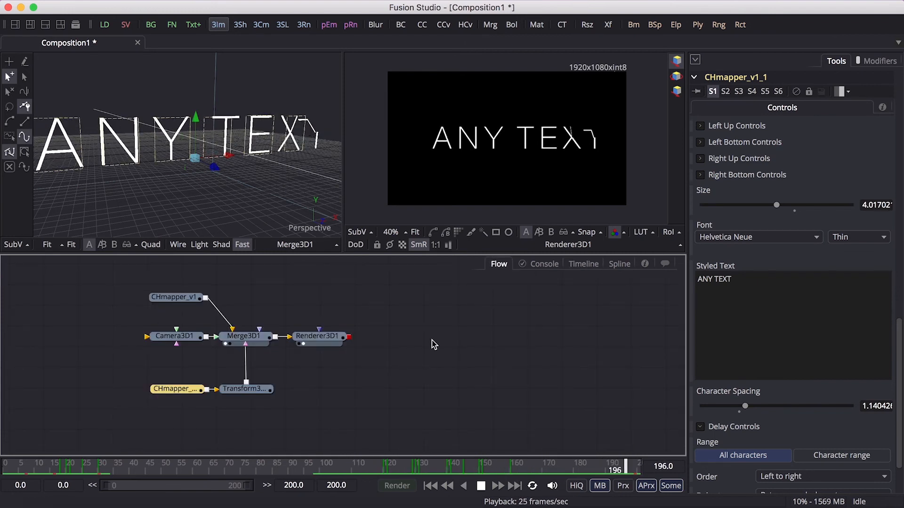
Step: Set both the global end and the render end to frame 300, and play the extended animation
click(287, 486)
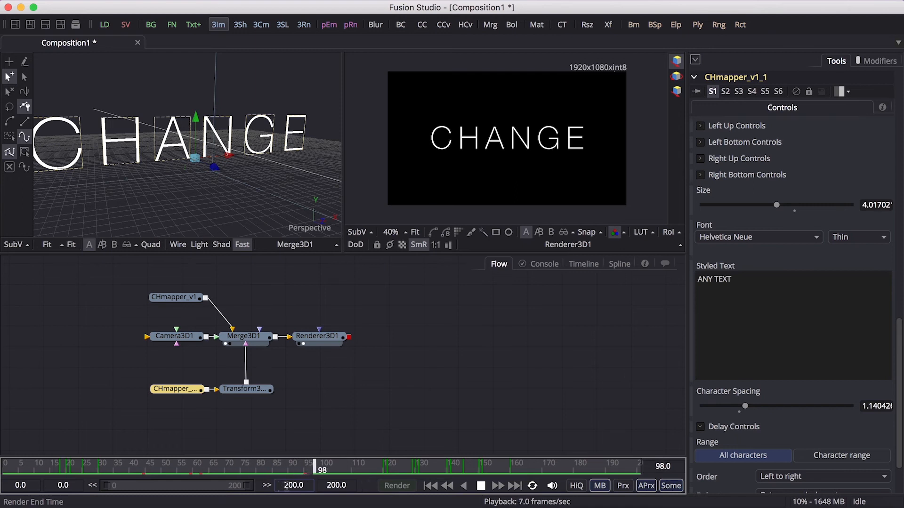
click(481, 487)
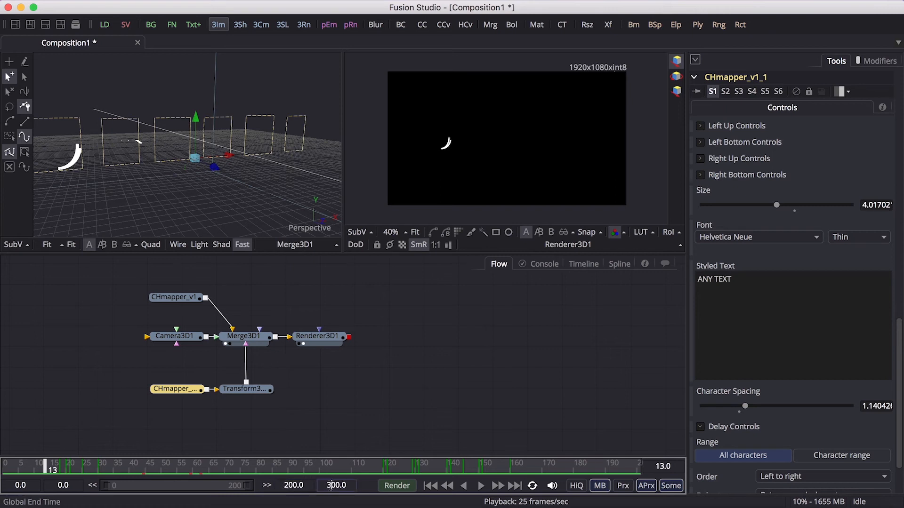
key(Return)
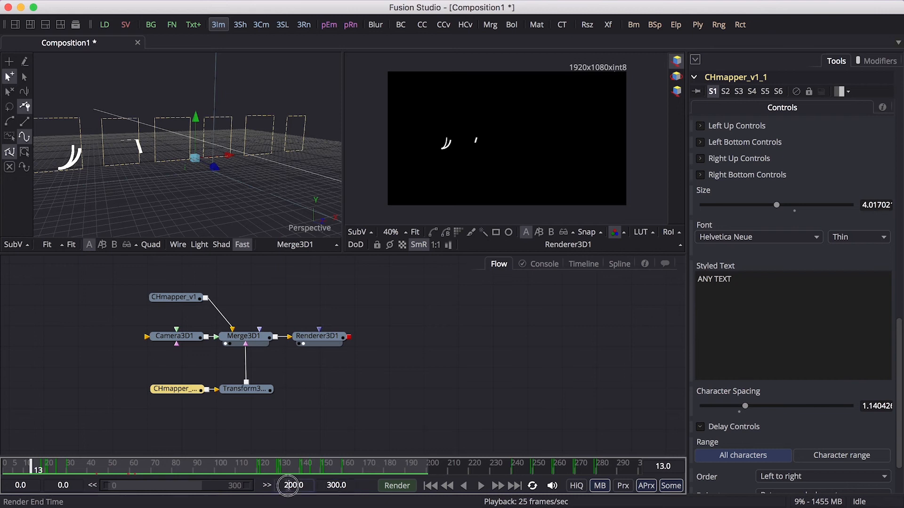
text(3)
key(Return)
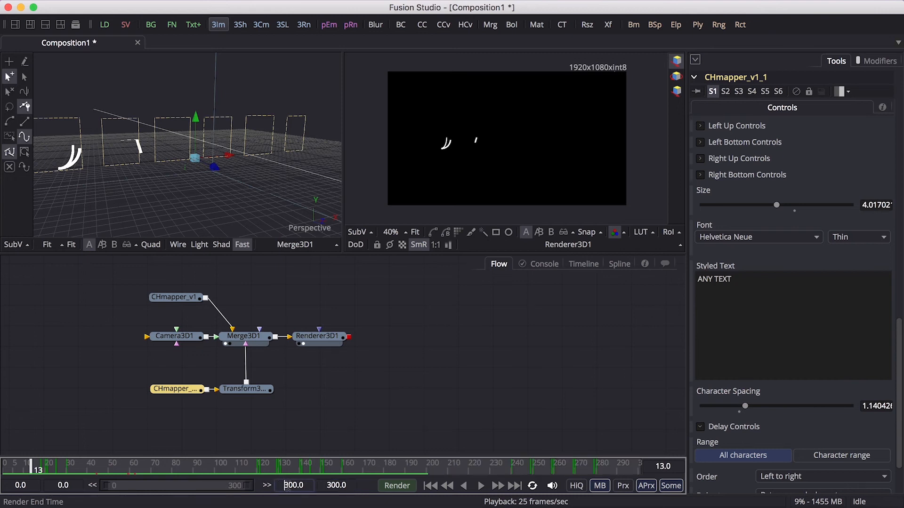
click(236, 470)
click(480, 486)
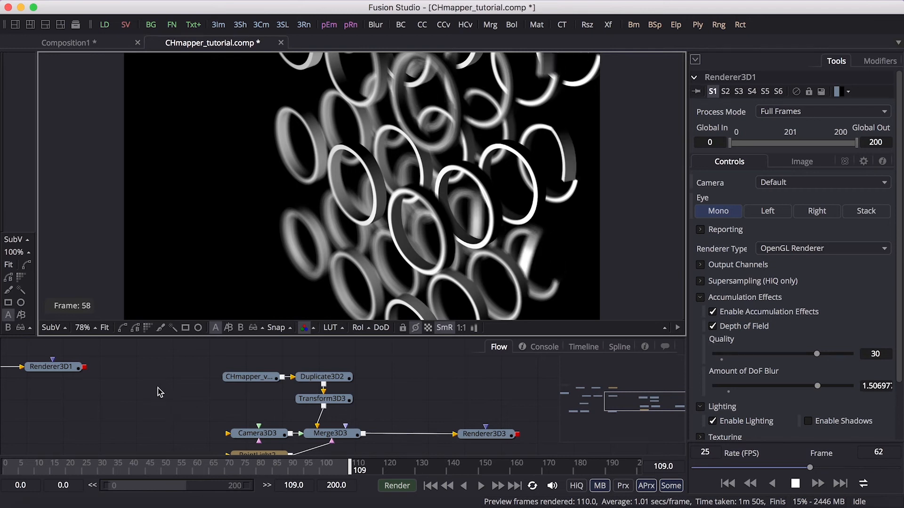
Step: In CHmapper_tutorial.comp, make room for the first viewer, zoom the rings preview out to 39% and stop its playback
scroll(128, 390, left, 10)
super+scroll(127, 386, down, 4)
scroll(127, 387, left, 3)
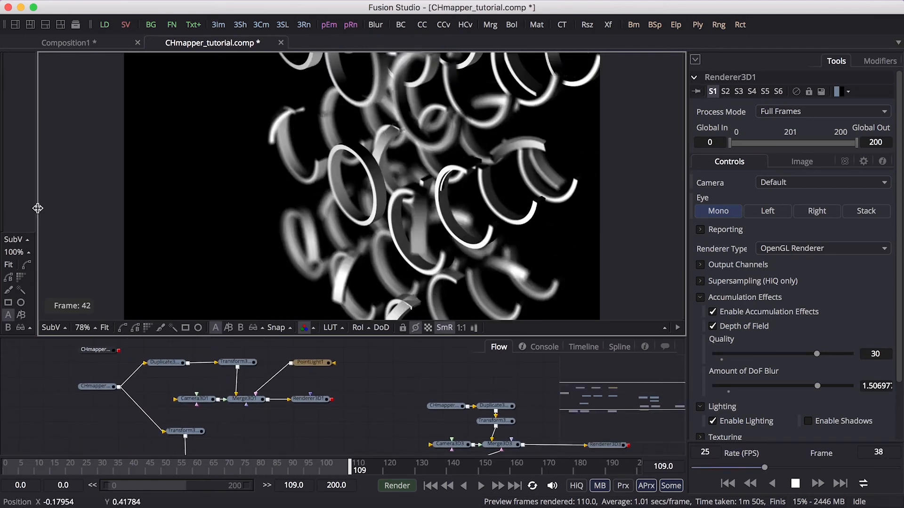
drag(37, 206, 336, 222)
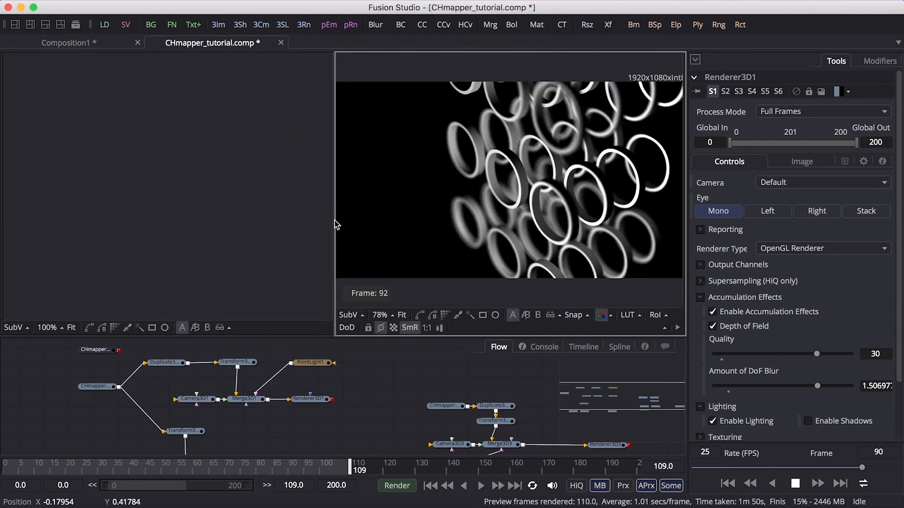
super+scroll(561, 191, down, 4)
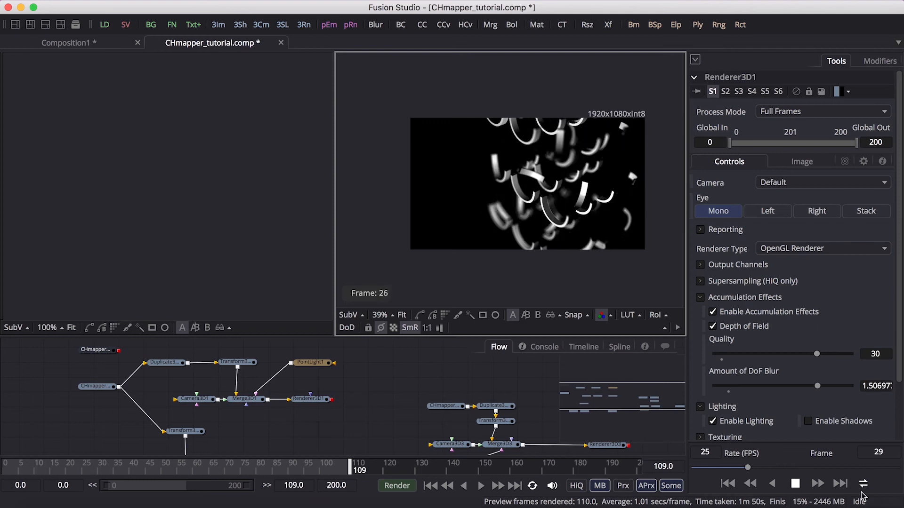
click(796, 485)
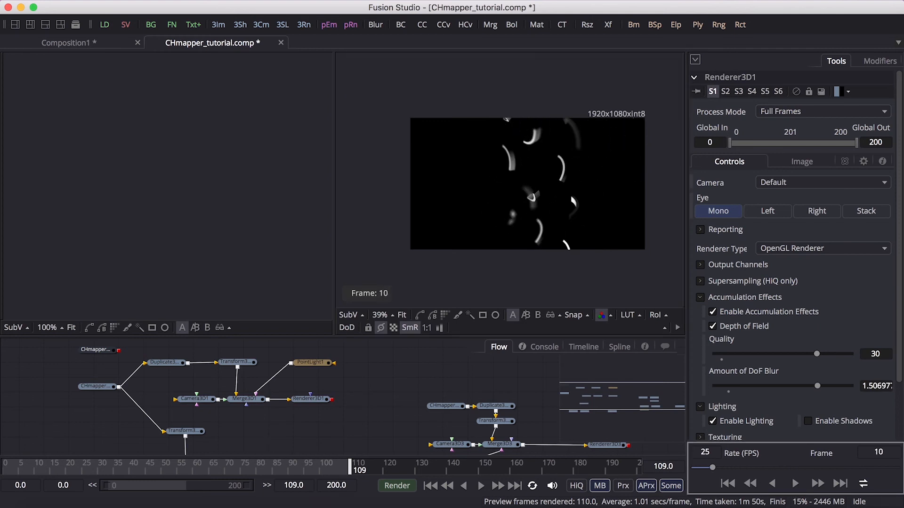
Step: Show the CHmapper node with the OOO rows in the first viewer, fit it to the view and play its animation
click(430, 485)
click(95, 387)
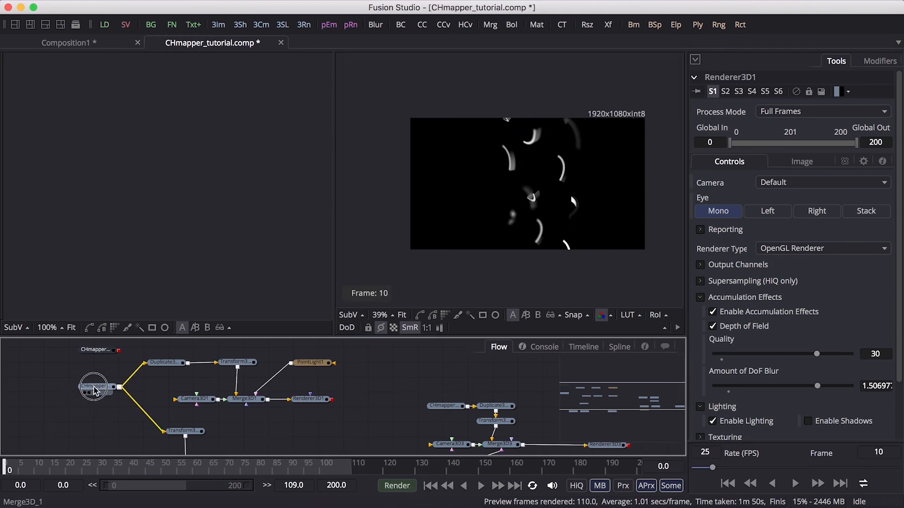
key(1)
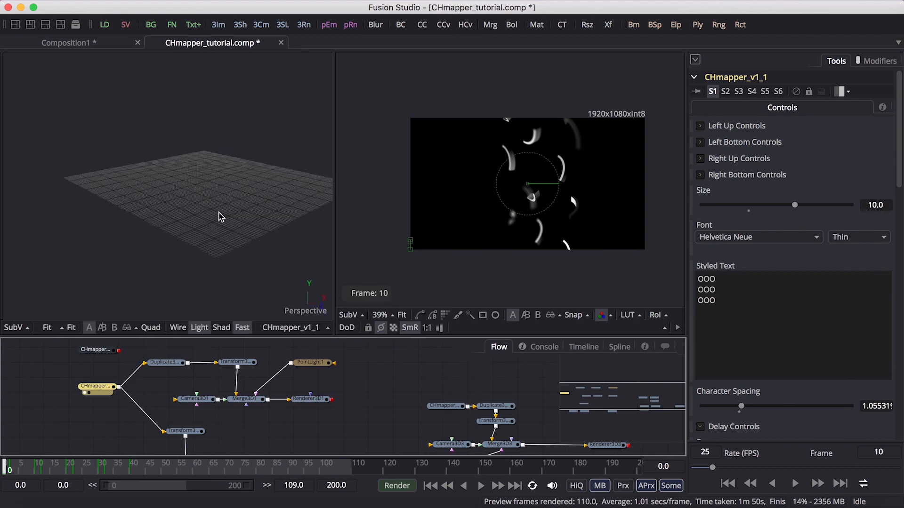
click(481, 487)
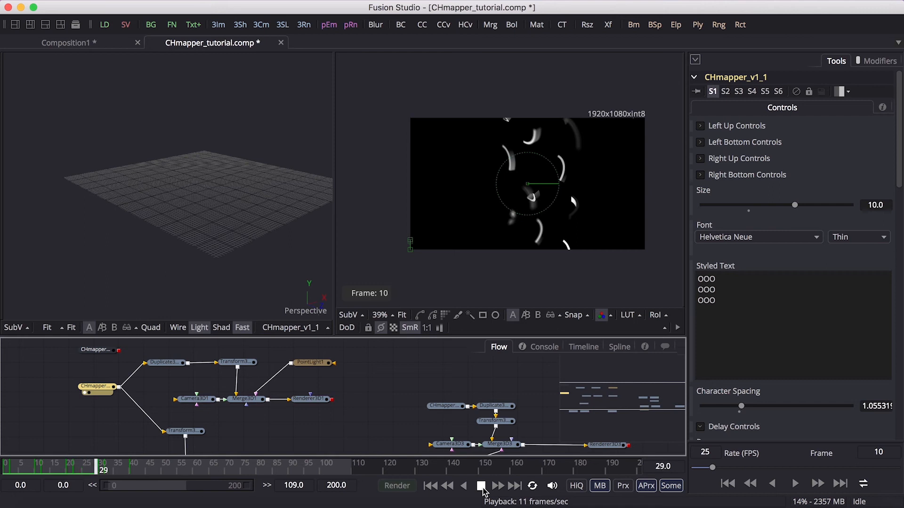
click(481, 486)
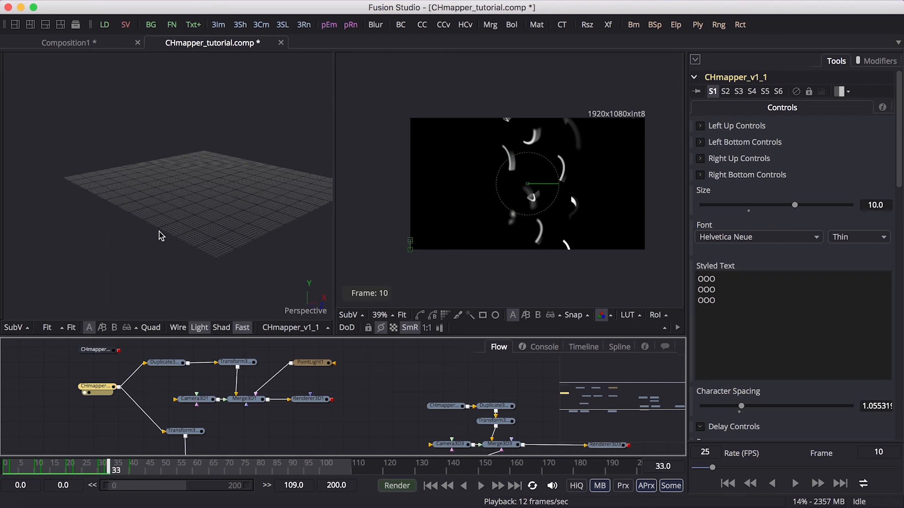
click(72, 328)
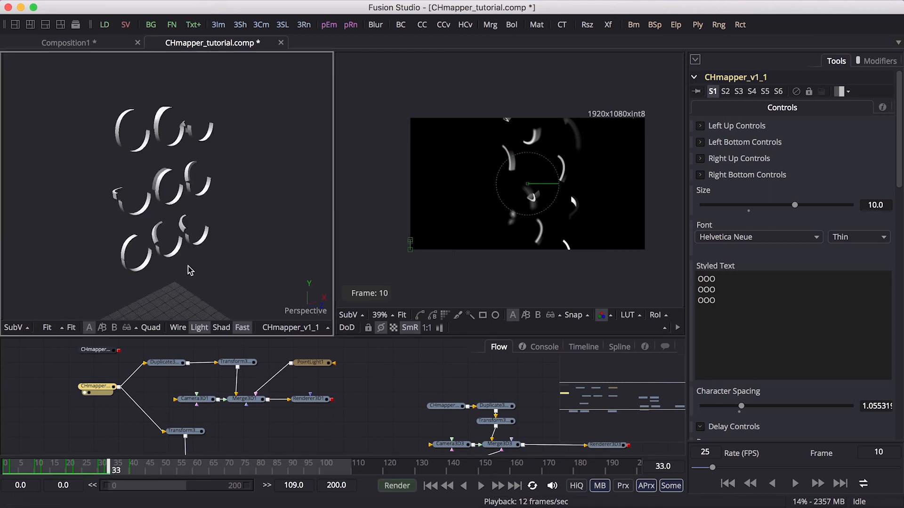
click(362, 429)
key(space)
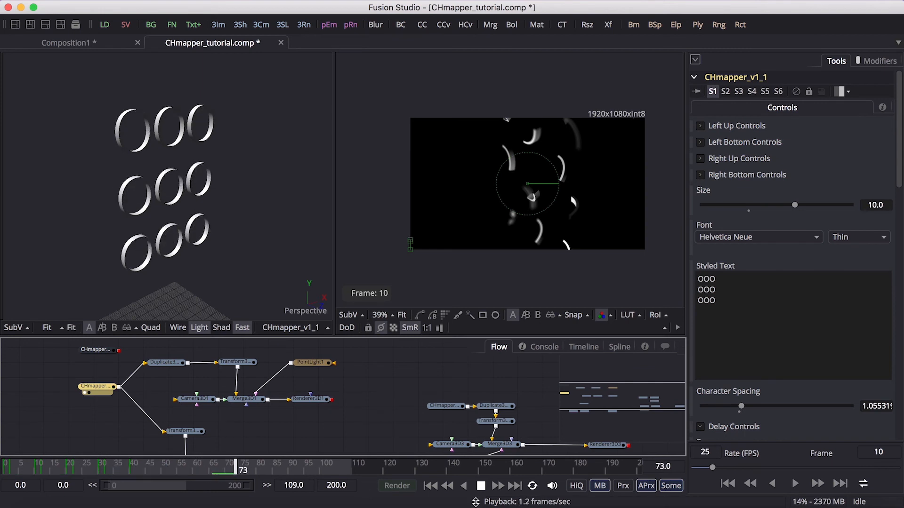
click(482, 491)
Step: Show Duplicate3D1 in the first viewer and examine its copy, time offset and translation settings
drag(163, 364, 209, 227)
alt+middle_drag(210, 226, 210, 225)
click(165, 363)
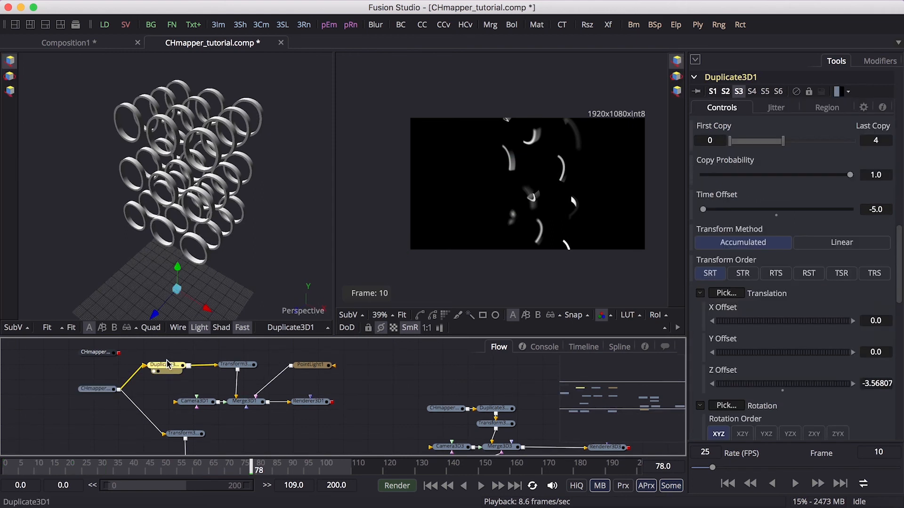
ctrl+scroll(170, 370, up, 3)
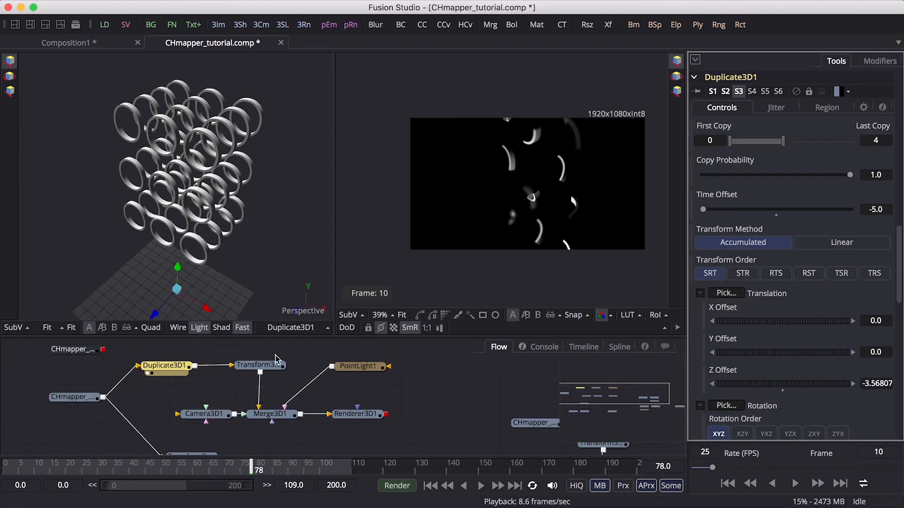
Step: Show the Transform 3D node that follows Duplicate3D1 in the first viewer and examine its offset and rotation settings
click(272, 369)
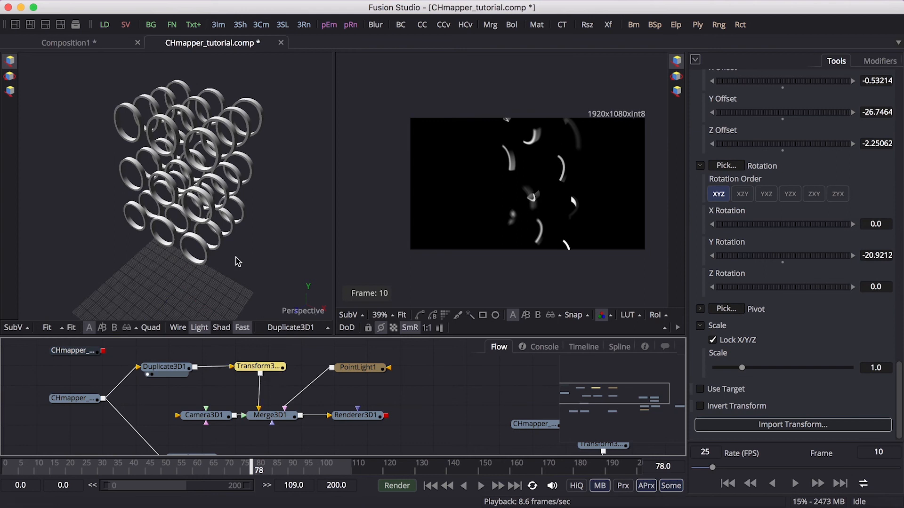
ctrl+scroll(236, 259, down, 3)
drag(278, 366, 261, 273)
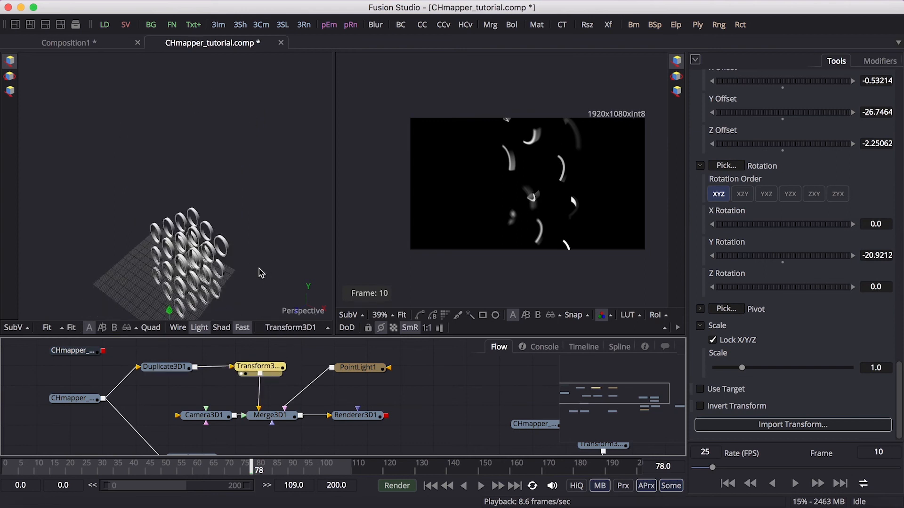
Step: Examine the duplicated rings in the 3D view from several angles and check where PointLight1 sits relative to them
alt+scroll(261, 273, left, 10)
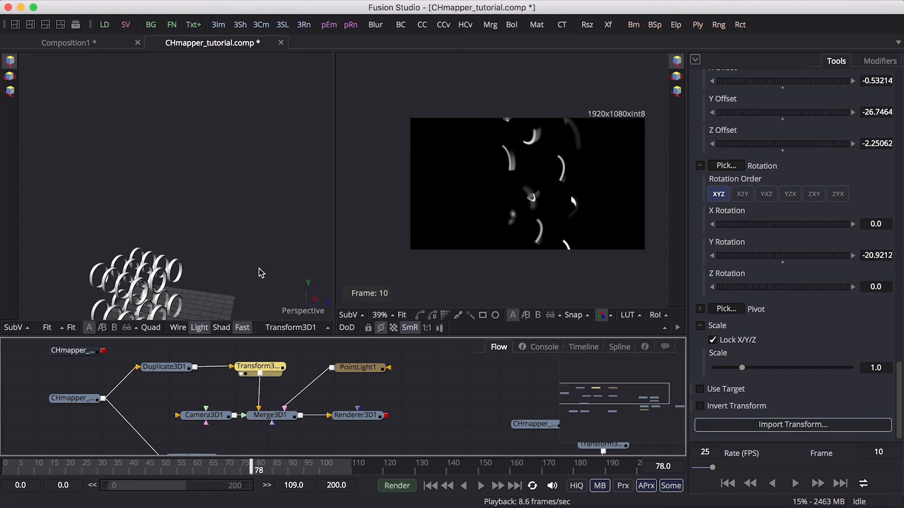
alt+scroll(261, 273, down, 3)
scroll(262, 273, down, 5)
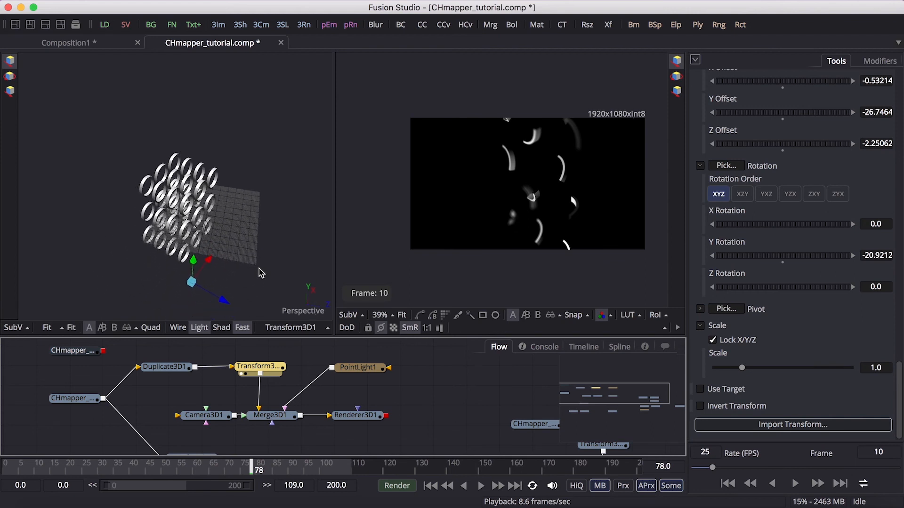
alt+scroll(261, 273, down, 3)
ctrl+scroll(262, 273, up, 3)
scroll(262, 273, right, 2)
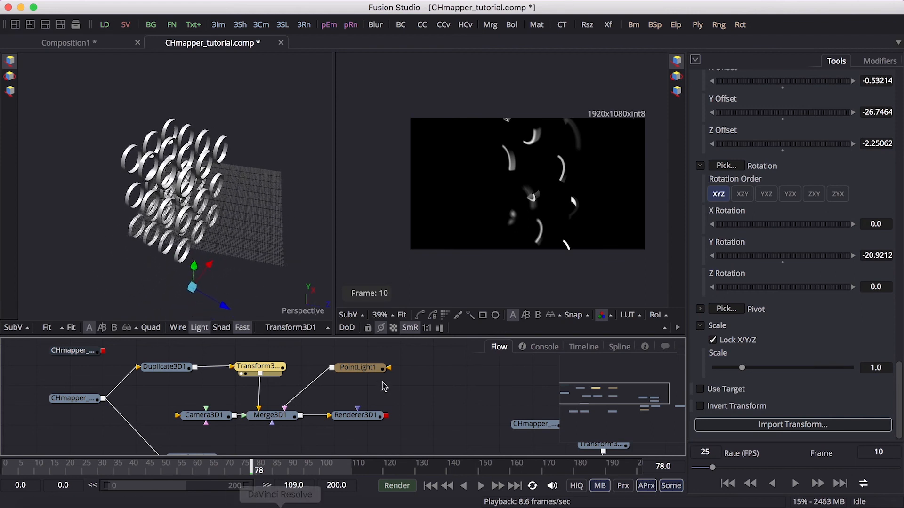
click(371, 372)
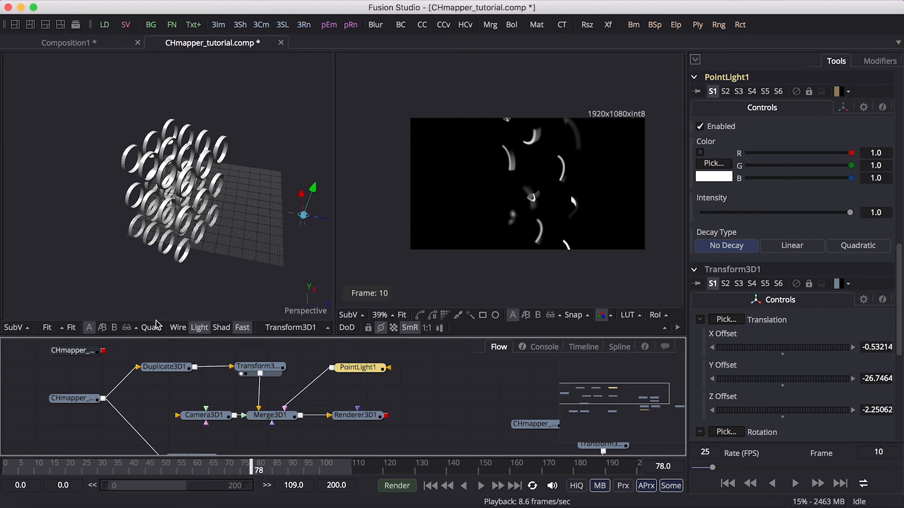
alt+scroll(295, 258, left, 5)
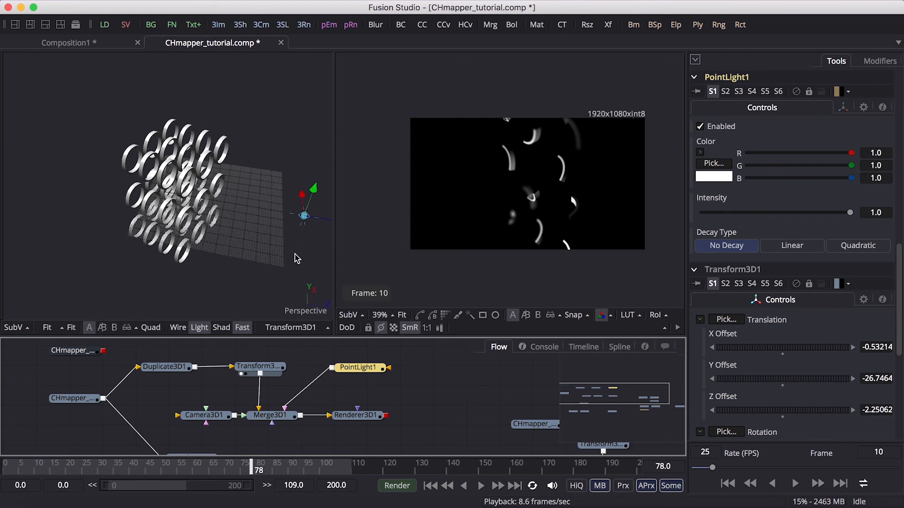
alt+scroll(294, 258, right, 4)
scroll(294, 258, right, 4)
alt+scroll(295, 258, right, 5)
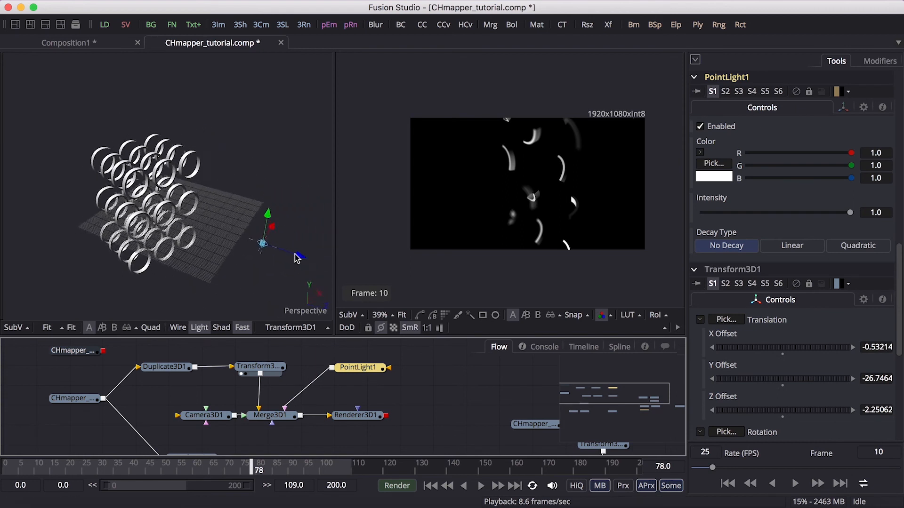
Step: Select Camera3D1 and examine its position and viewing frustum relative to the ring stack
click(206, 415)
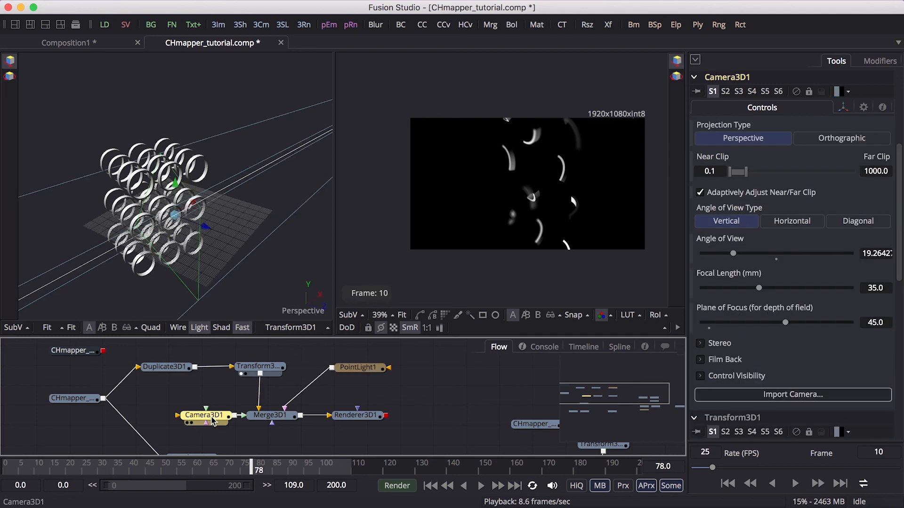
super+scroll(308, 208, down, 4)
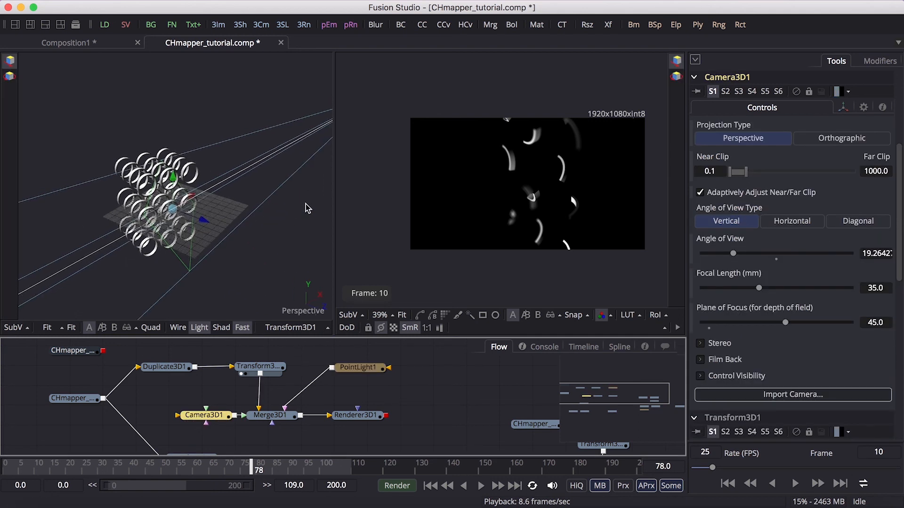
scroll(306, 208, right, 4)
super+scroll(306, 208, down, 2)
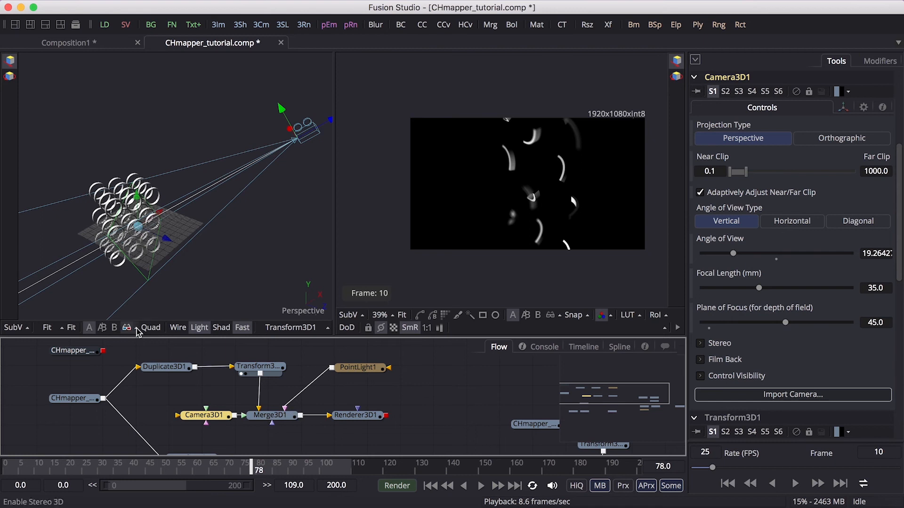
super+scroll(583, 129, up, 2)
Step: Play and stop the rings preview in the second viewer, and inspect Renderer3D1's accumulation and depth of field settings
key(space)
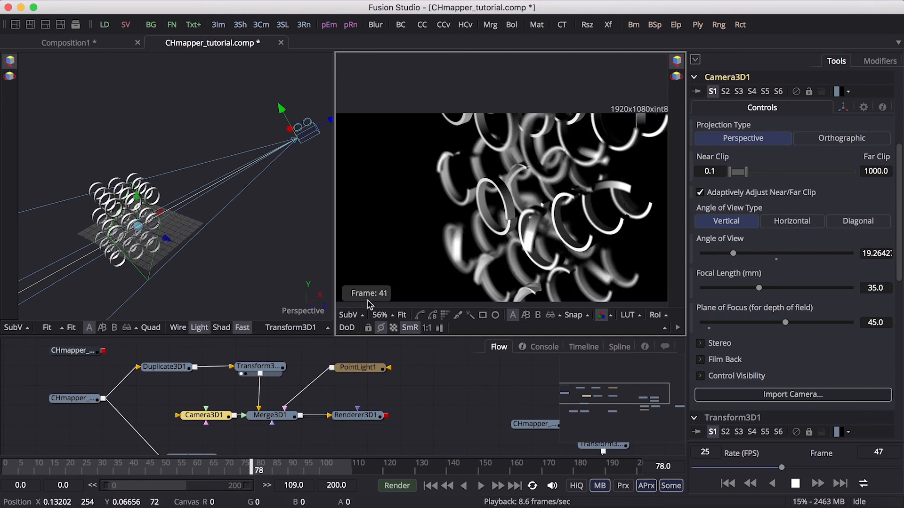
key(space)
click(359, 419)
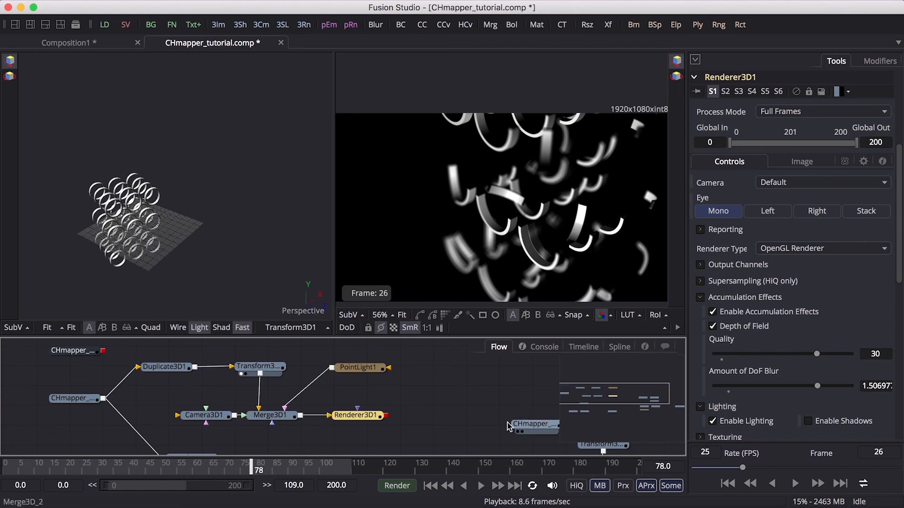
Step: Increase the Plane of Focus subdivision in Camera3D1's visibility controls to draw that plane as a denser grid around the rings
click(217, 420)
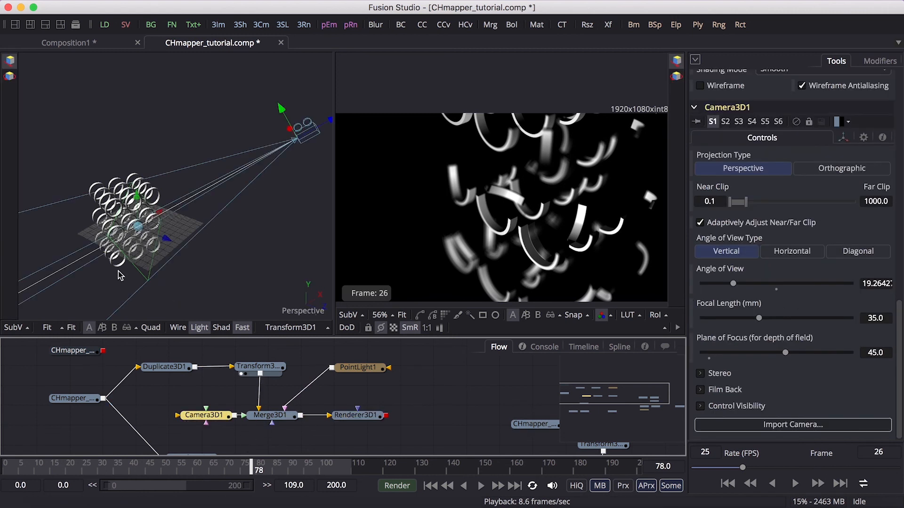
scroll(119, 275, up, 5)
alt+middle_drag(119, 276, 182, 99)
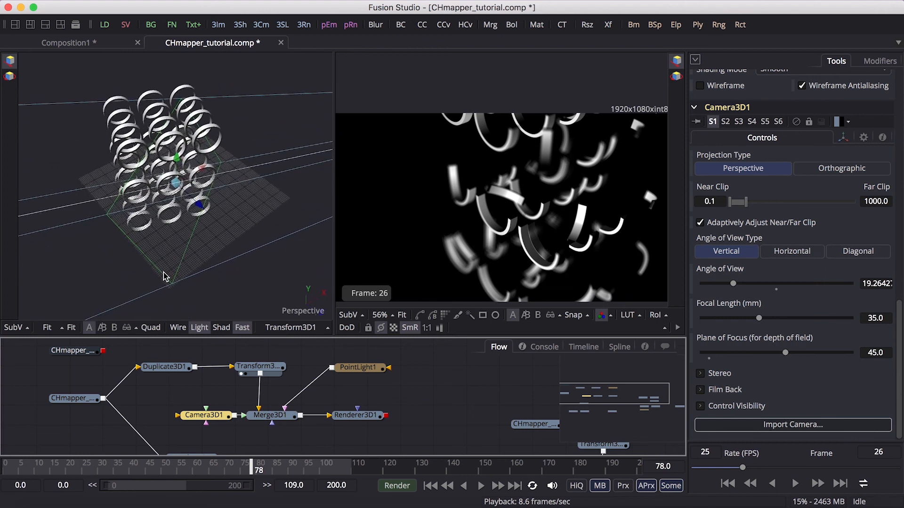
drag(204, 415, 192, 415)
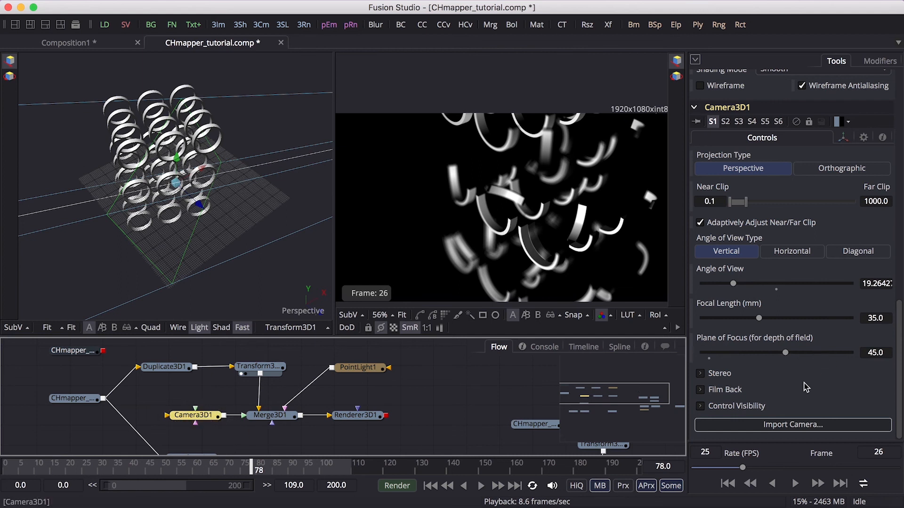
click(701, 406)
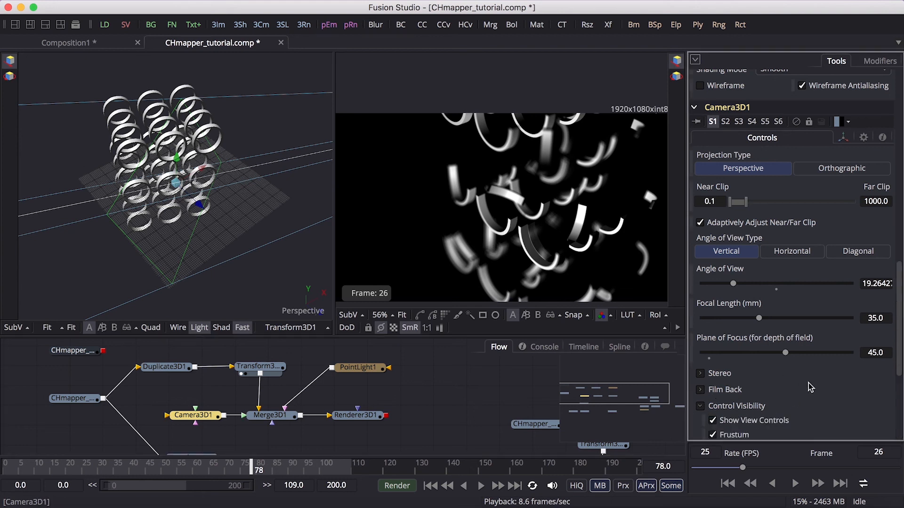
scroll(800, 401, down, 5)
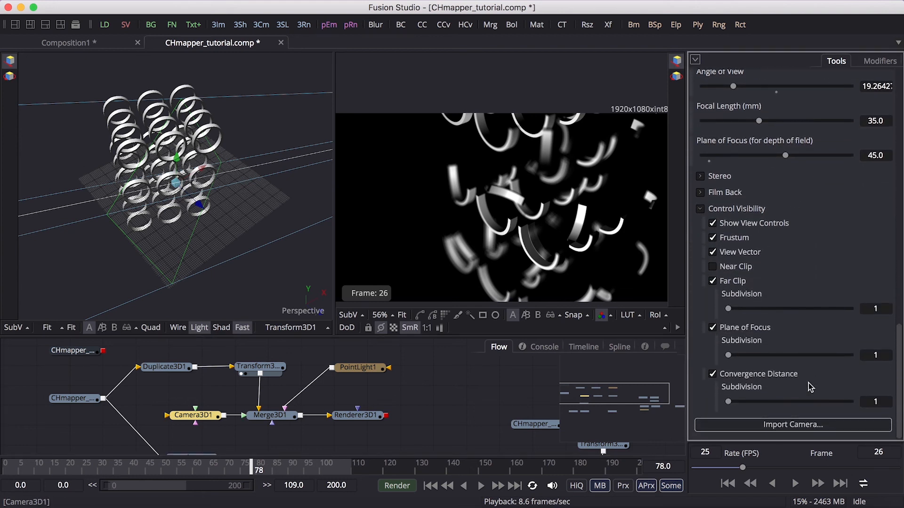
drag(728, 355, 800, 356)
click(701, 208)
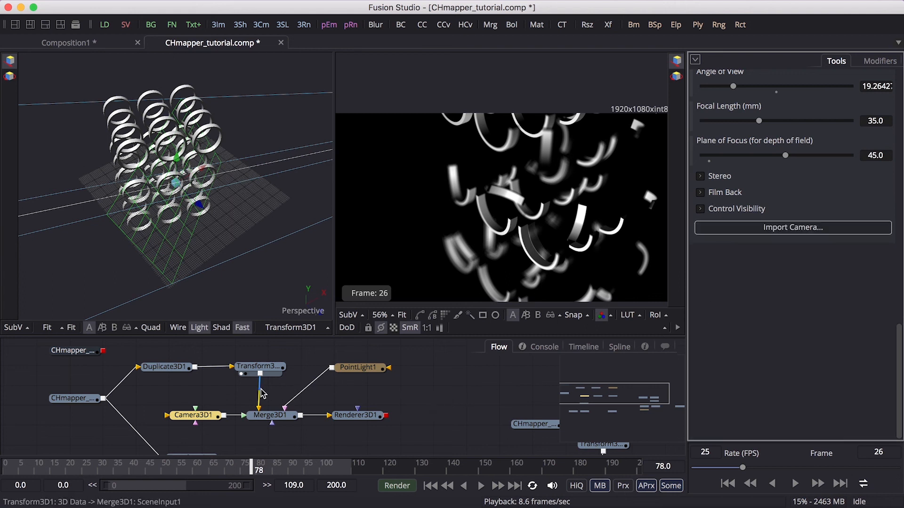
Step: Examine Camera3D1's Plane of Focus setting for depth of field
scroll(789, 289, up, 2)
click(785, 207)
drag(787, 209, 791, 258)
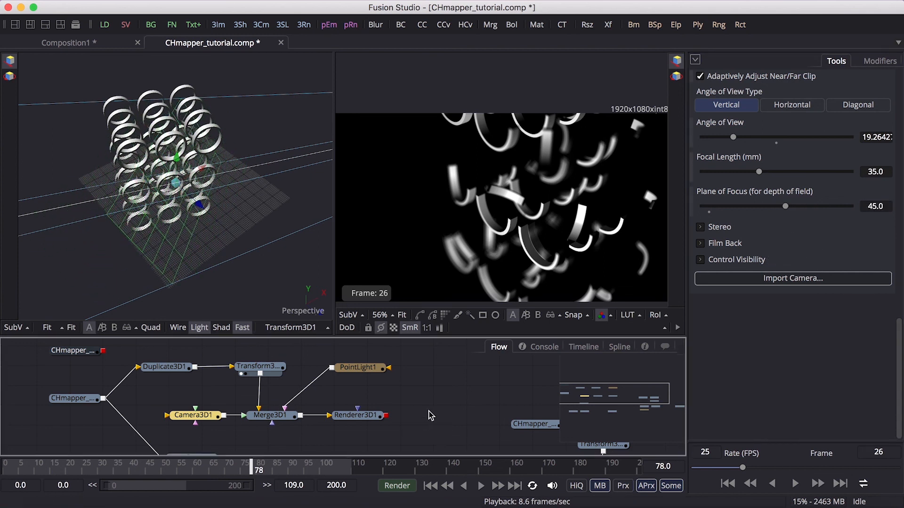
Step: Remove the stored preview from the second viewer and show Renderer3D2 there instead
scroll(431, 383, down, 5)
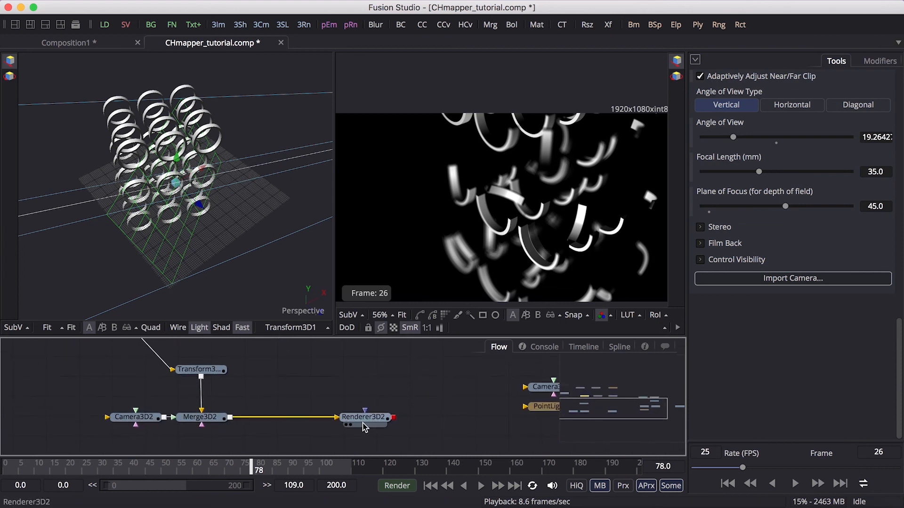
right_click(372, 298)
click(423, 93)
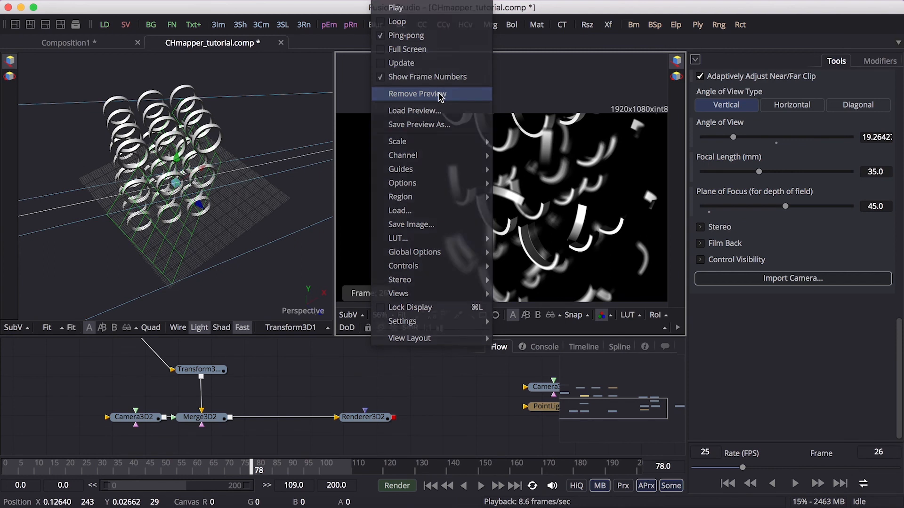
click(368, 419)
key(2)
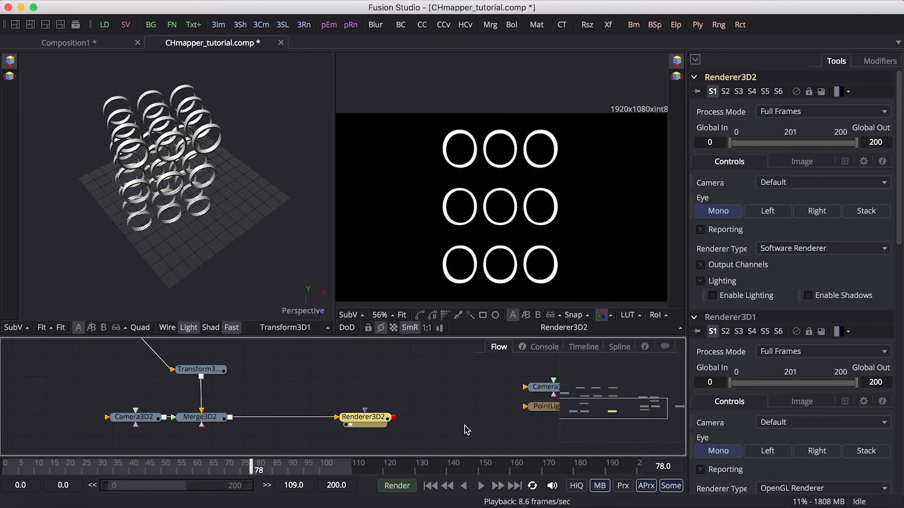
Step: Play the Renderer3D2 ring animation from the first frame, restart it from the beginning and stop playback
click(447, 444)
click(437, 482)
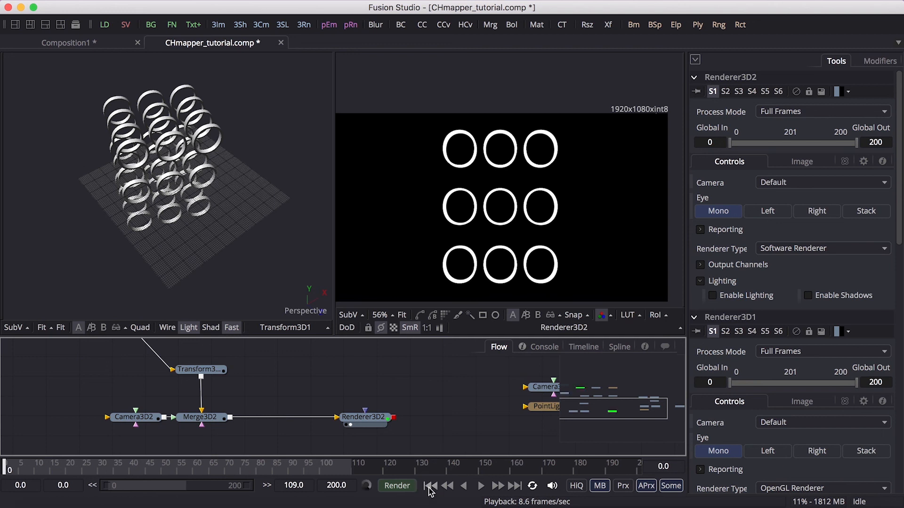
key(space)
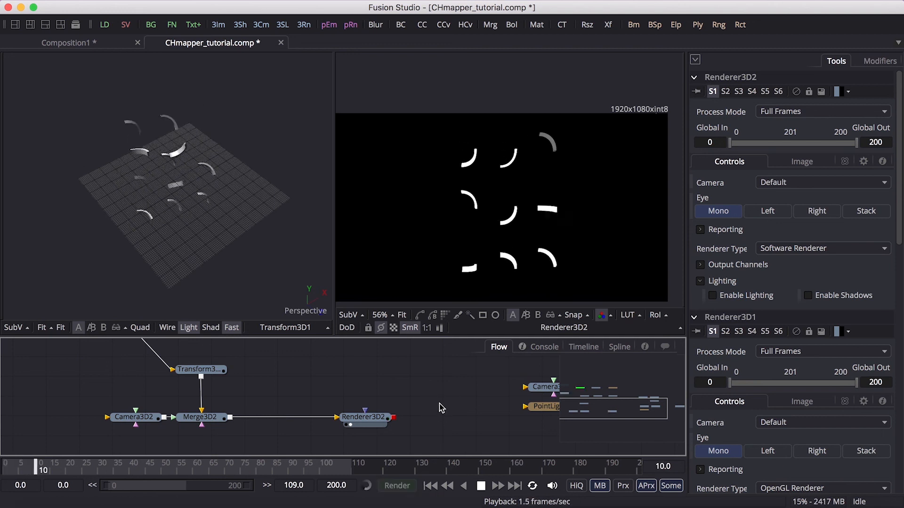
scroll(439, 402, right, 5)
scroll(440, 407, right, 2)
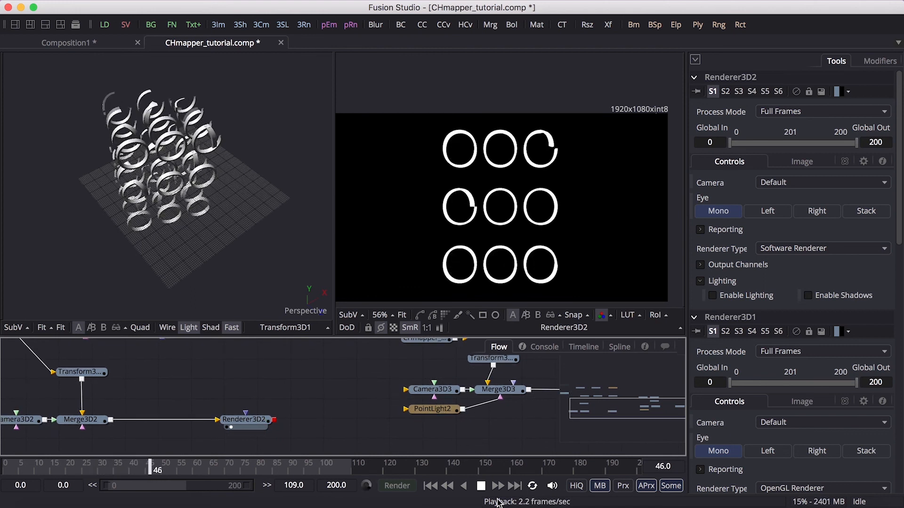
click(429, 485)
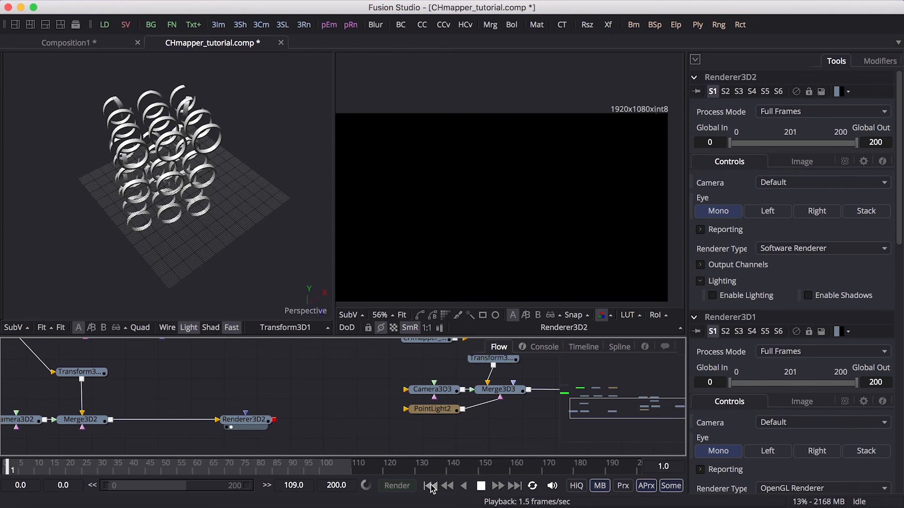
click(480, 487)
Step: Inspect Renderer3D3's settings in the third node group and show Merge3D3 in the first viewer
scroll(262, 430, right, 6)
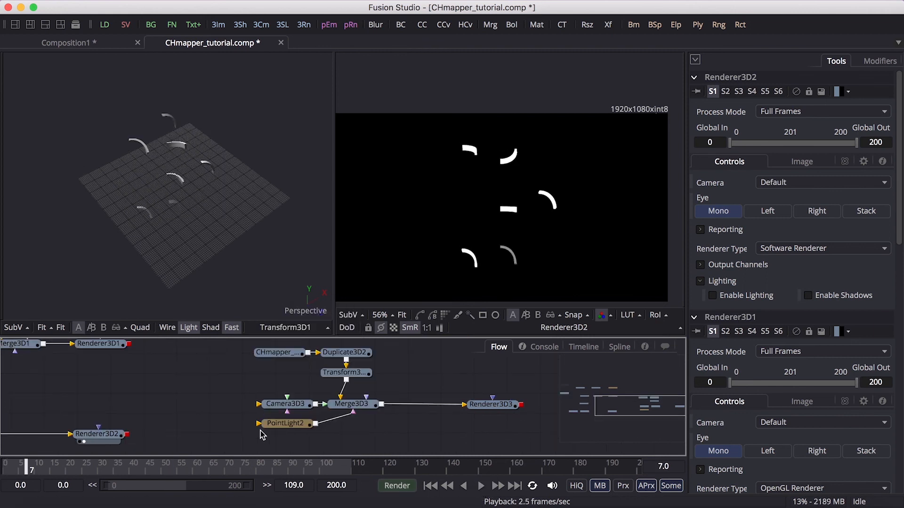
scroll(262, 435, right, 6)
click(414, 411)
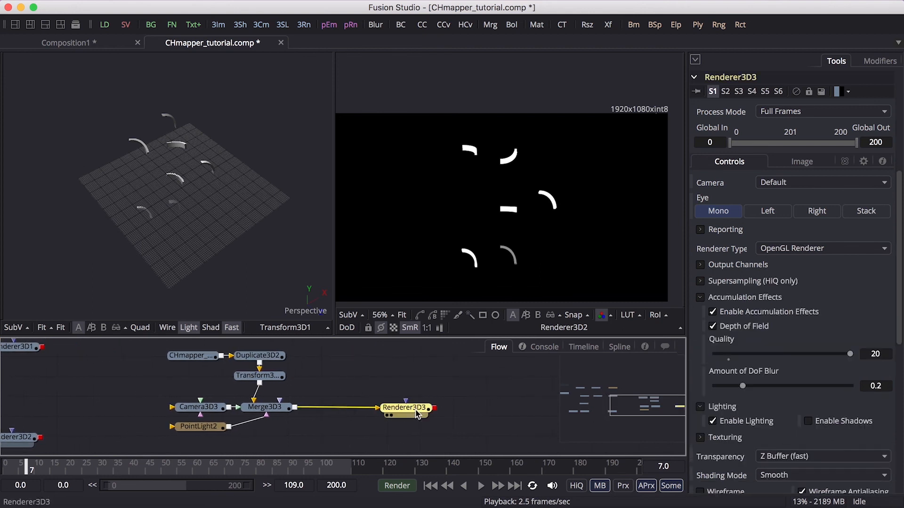
click(274, 410)
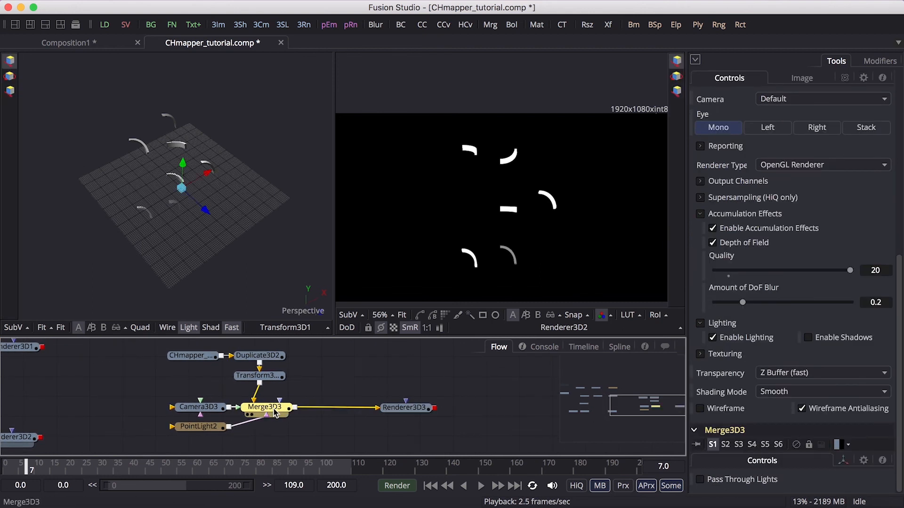
key(1)
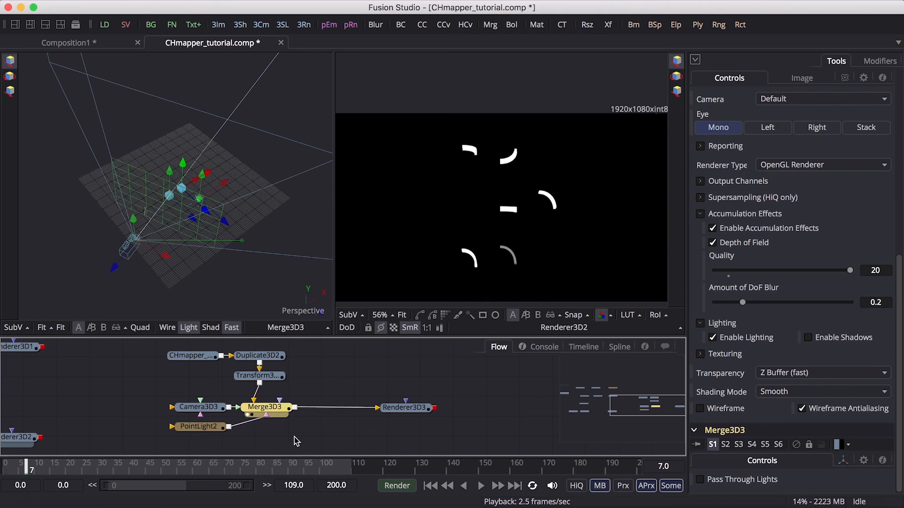
click(280, 414)
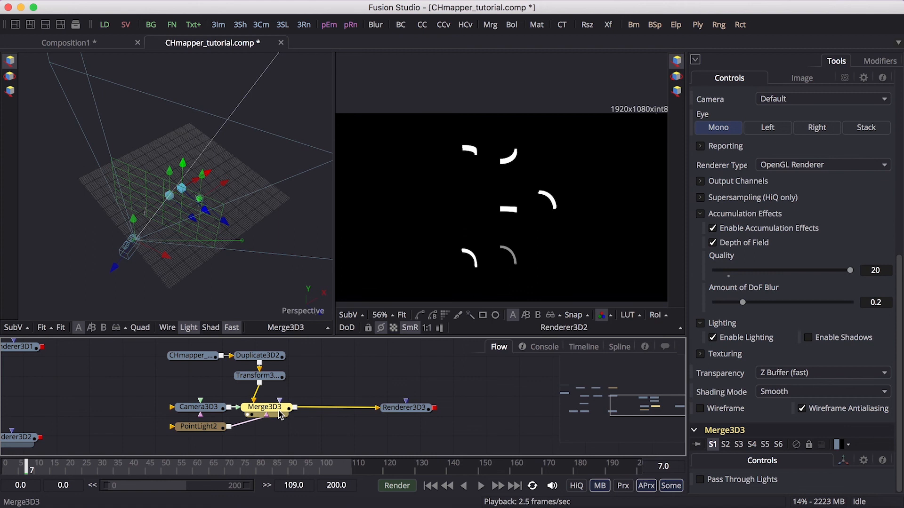
key(2)
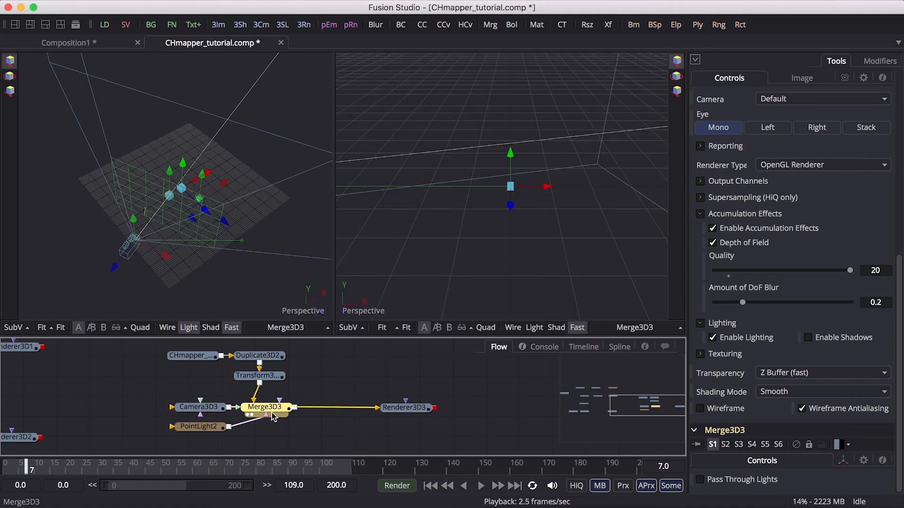
key(2)
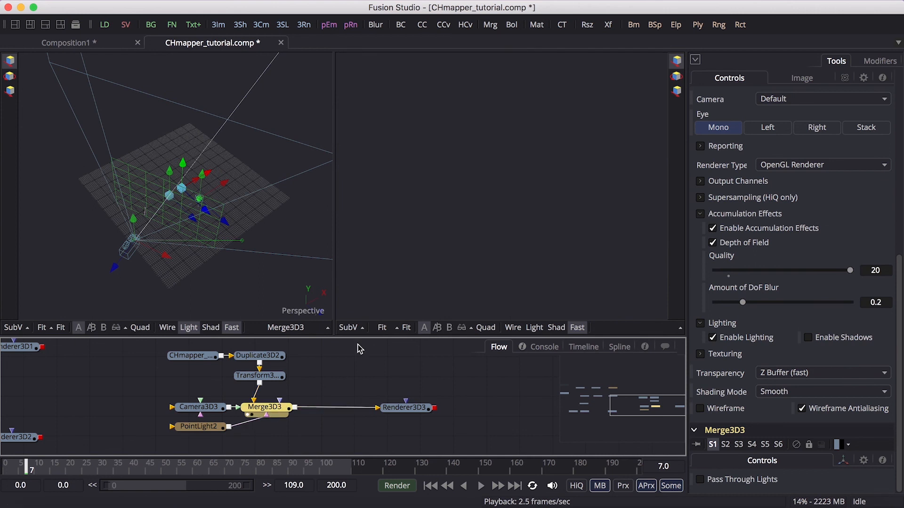
Step: Show Renderer3D3 in the second viewer and the ANY TEXT CHmapper node feeding Duplicate3D2 in the first viewer
click(417, 413)
key(2)
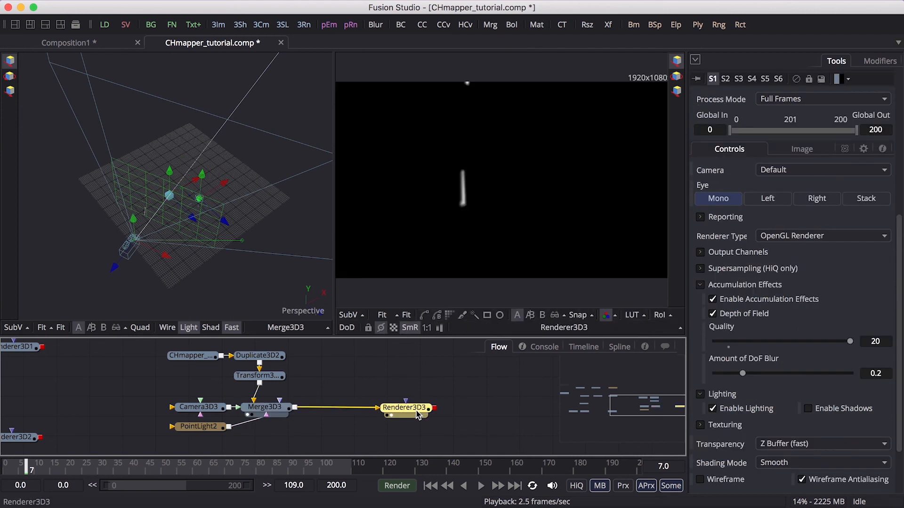
click(198, 360)
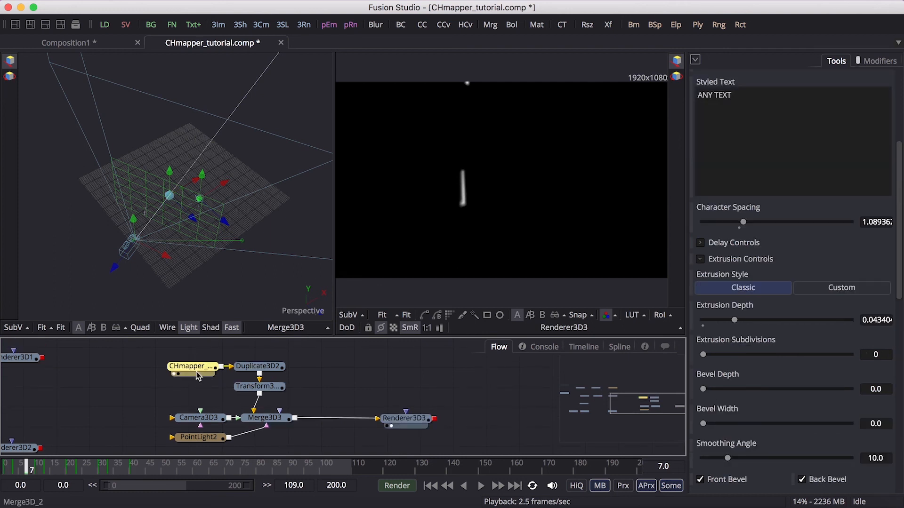
key(1)
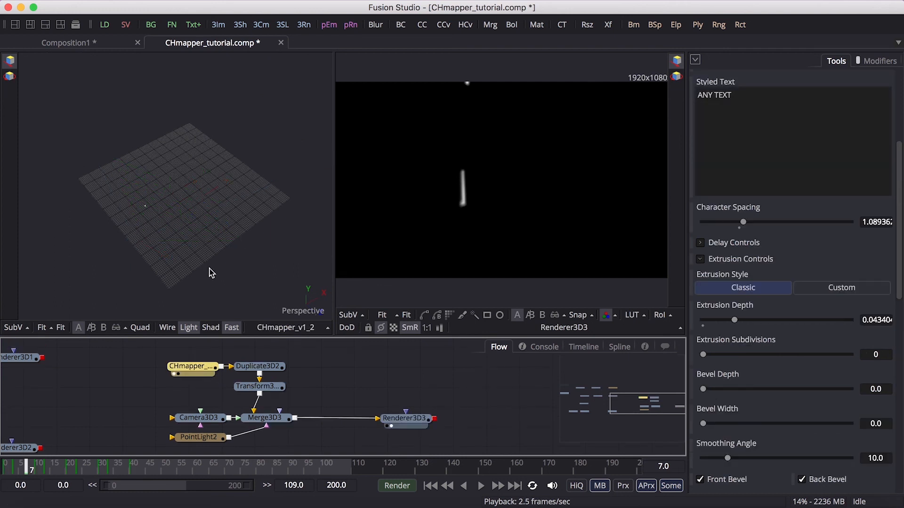
Step: Clear Renderer3D3 from the second viewer and play the CHmapper node's ANY TEXT animation in the first viewer
click(277, 421)
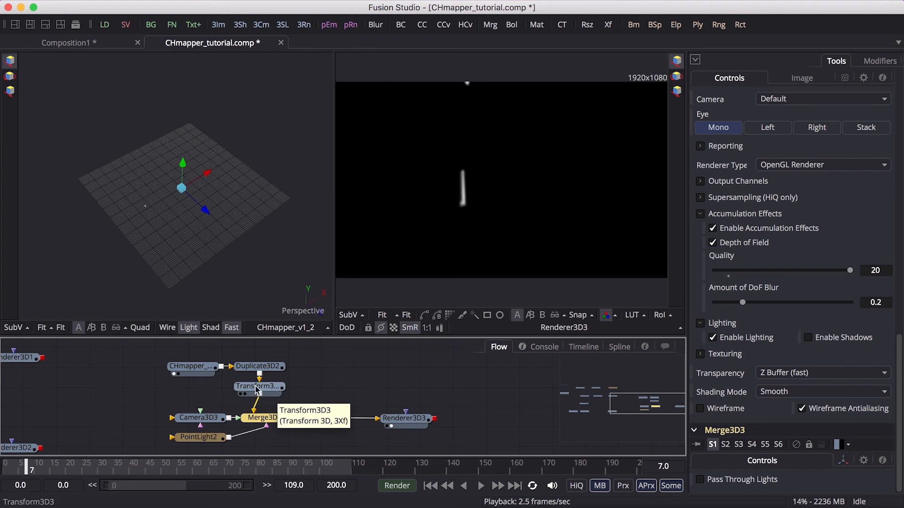
click(207, 370)
scroll(193, 243, up, 5)
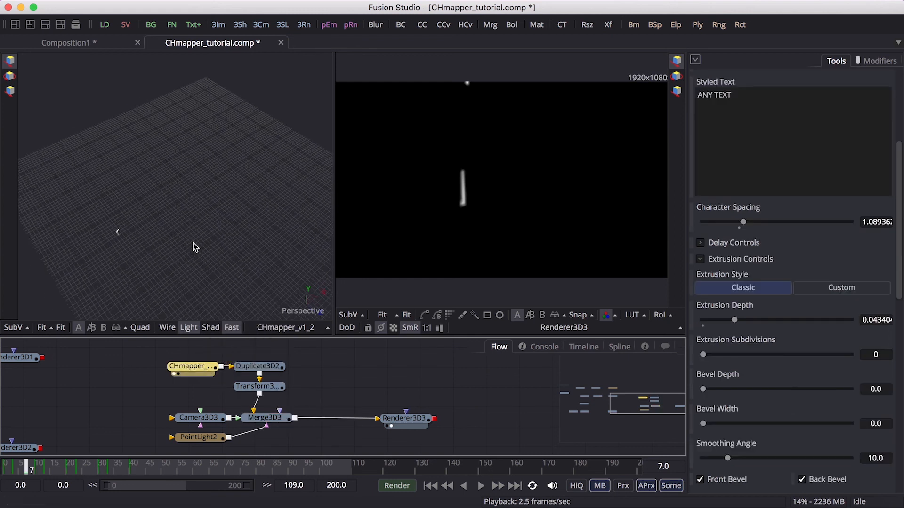
click(392, 427)
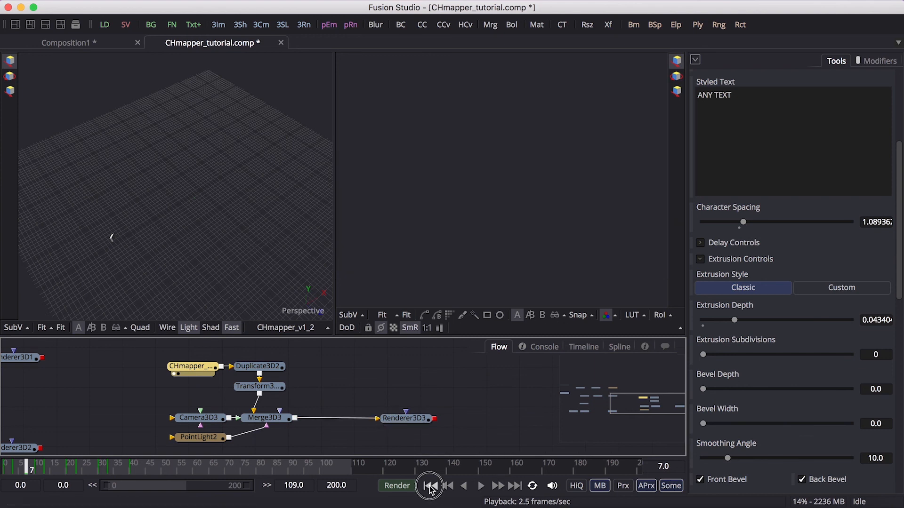
click(480, 487)
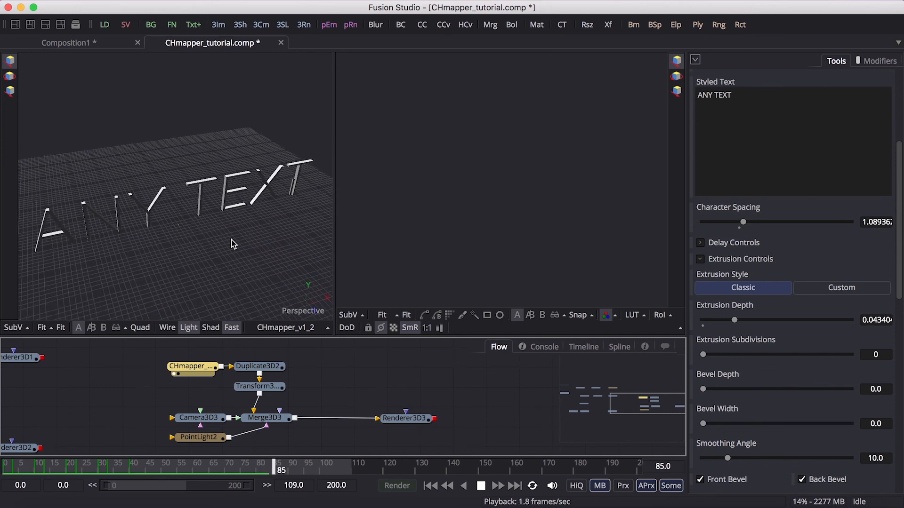
Step: Show Duplicate3D2, Transform3D3 and Merge3D3 in turn in the first viewer while the animation plays
drag(273, 369, 244, 271)
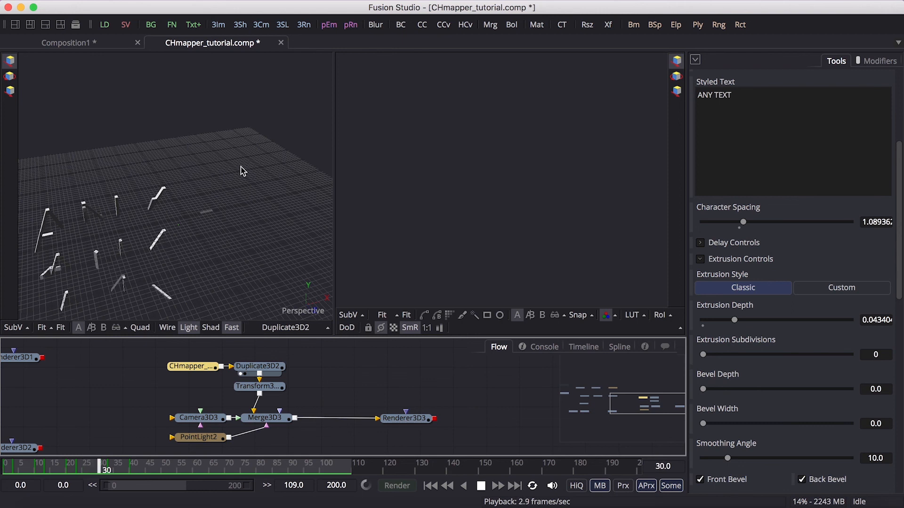
click(270, 394)
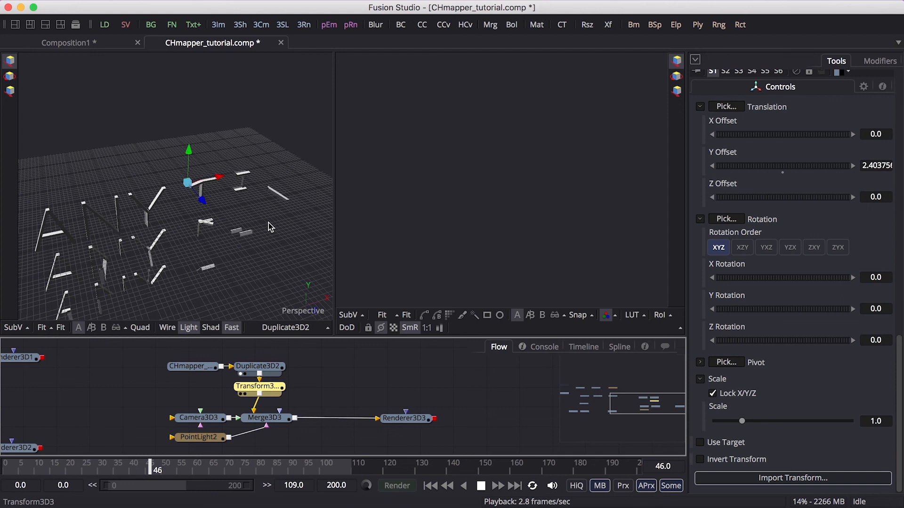
ctrl+click(266, 418)
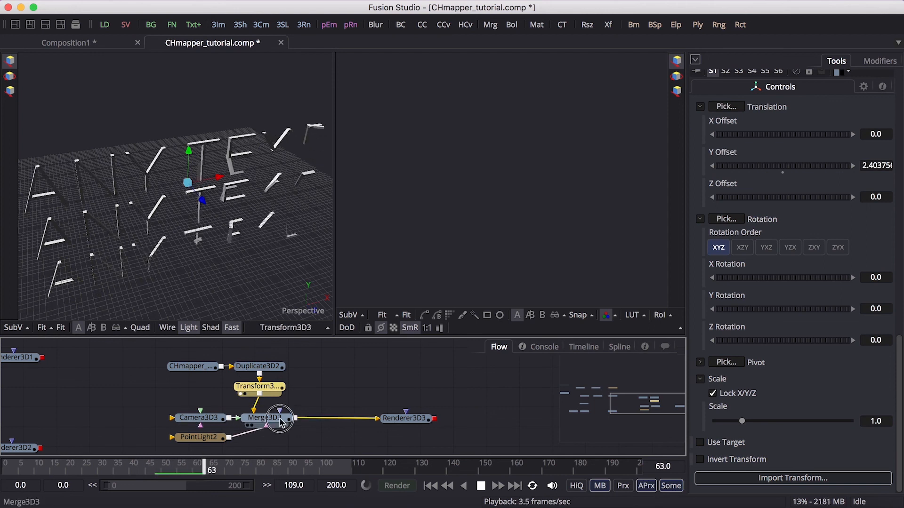
drag(278, 246, 276, 248)
Step: Inspect PointLight2's settings and the camera and light arrangement around the text rows in Merge3D3
click(202, 439)
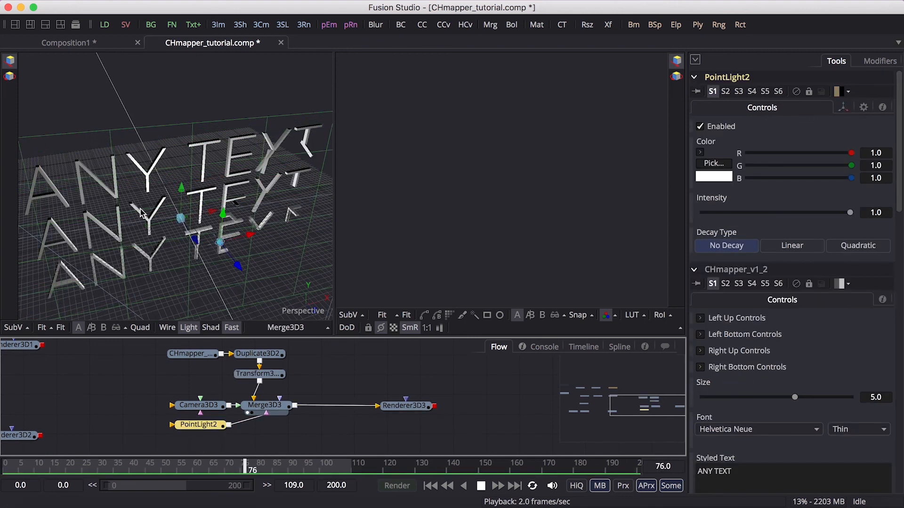
scroll(141, 214, down, 3)
scroll(142, 214, down, 4)
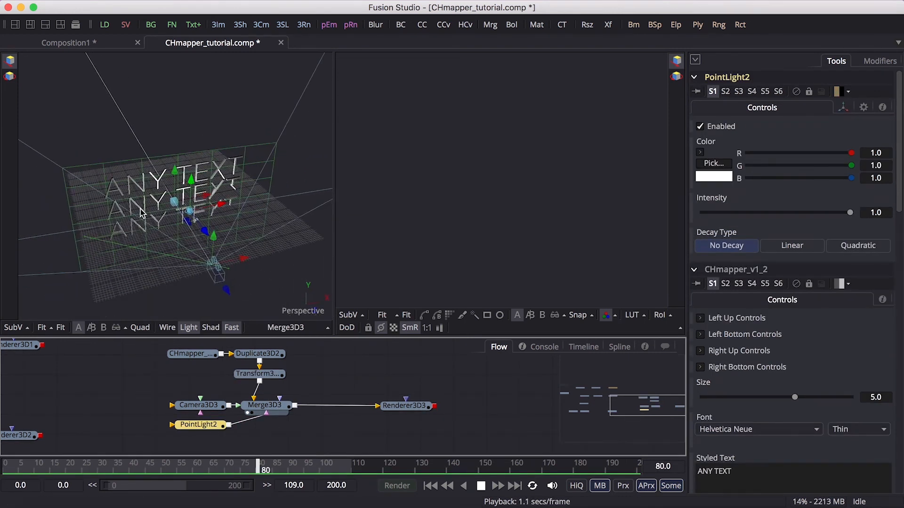
alt+scroll(141, 214, left, 8)
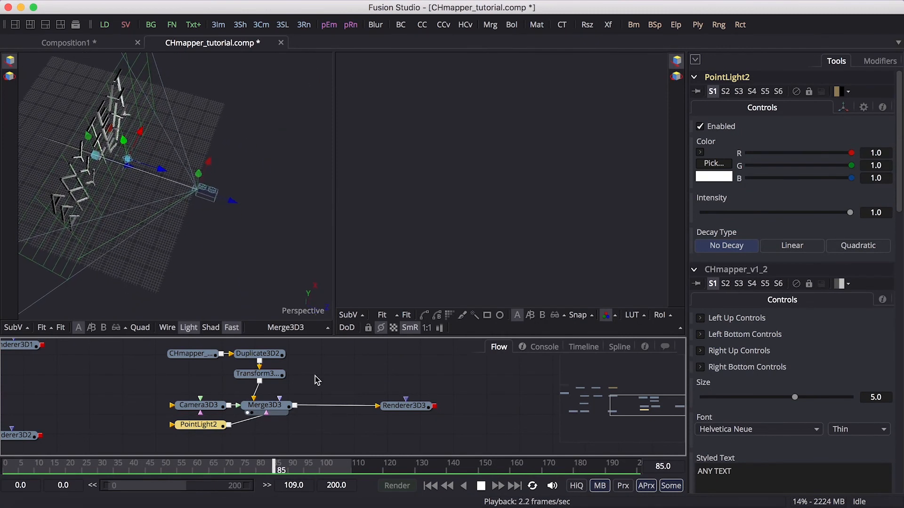
Step: Stop playback, enlarge the second viewer in width and height, and show Renderer3D3 in it
click(488, 417)
key(space)
drag(334, 271, 107, 261)
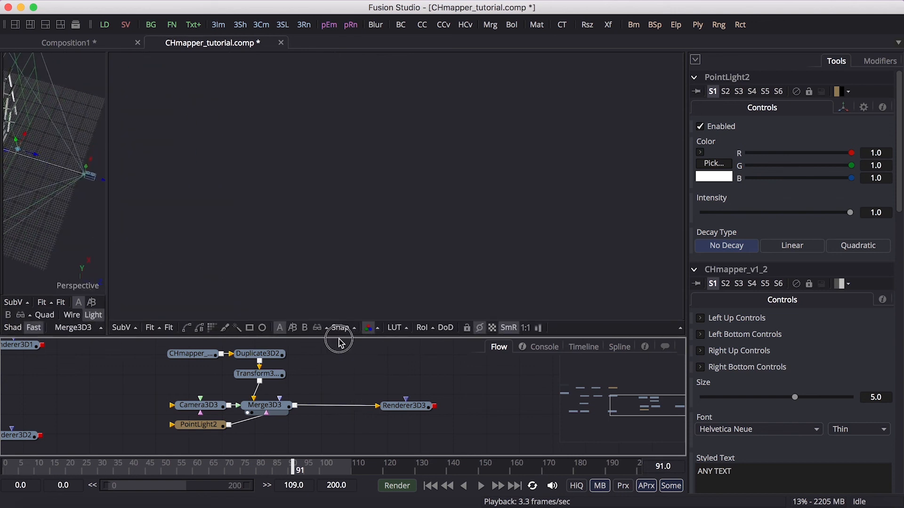
drag(331, 338, 327, 390)
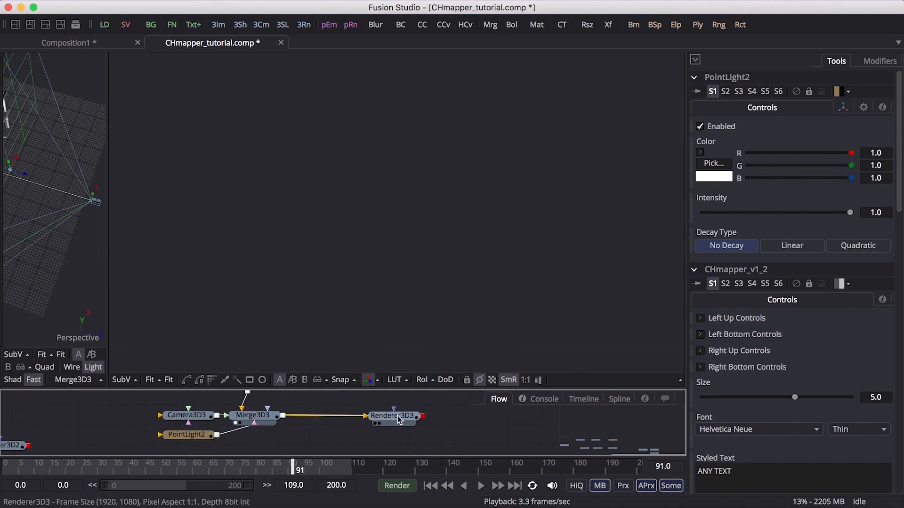
click(400, 419)
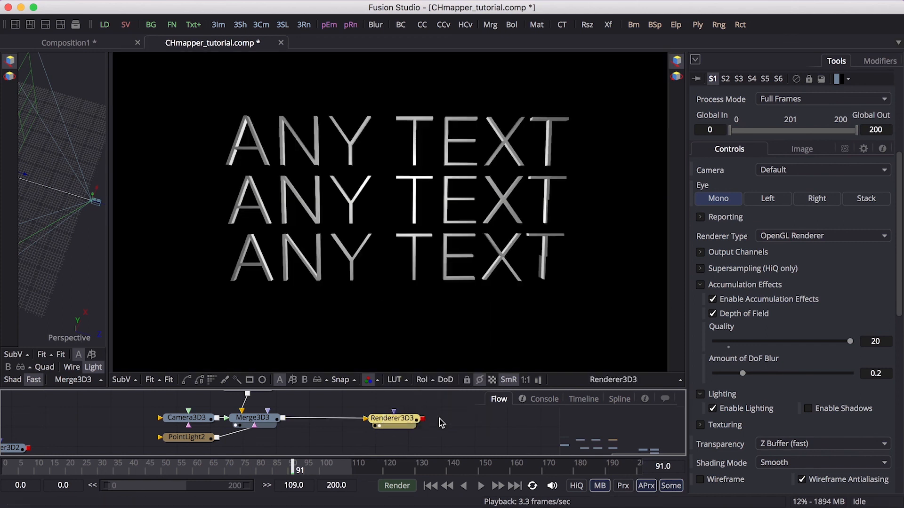
Step: Render a full-size HiQ preview of Renderer3D3 for frames 0..109 in the second viewer and play it back
click(400, 418)
right_click(401, 421)
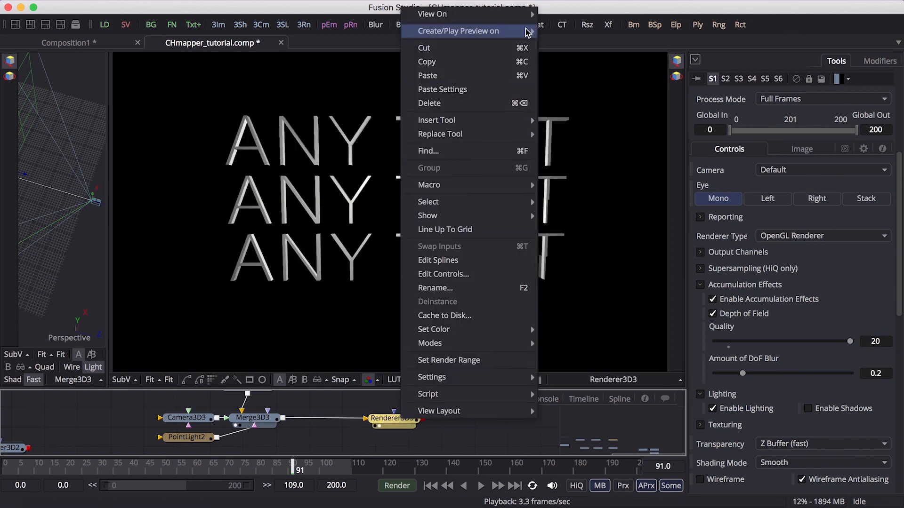
mouse_move(527, 32)
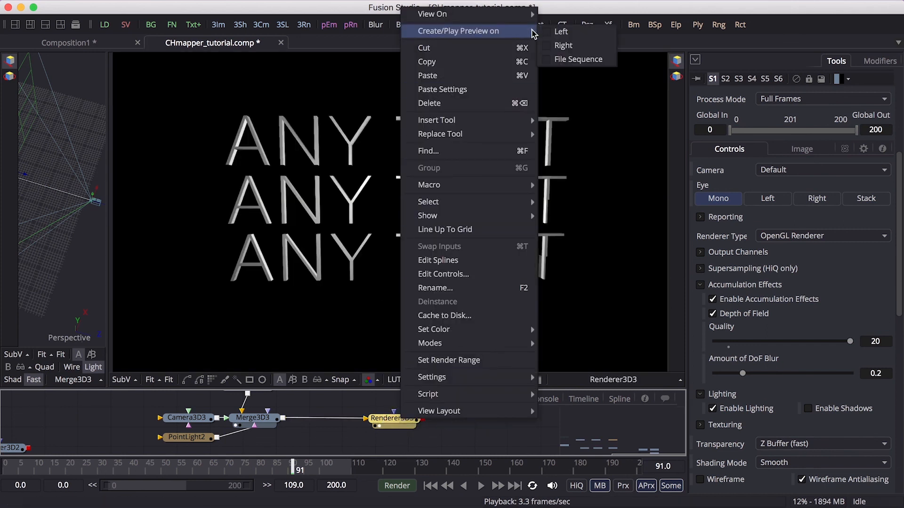
click(550, 47)
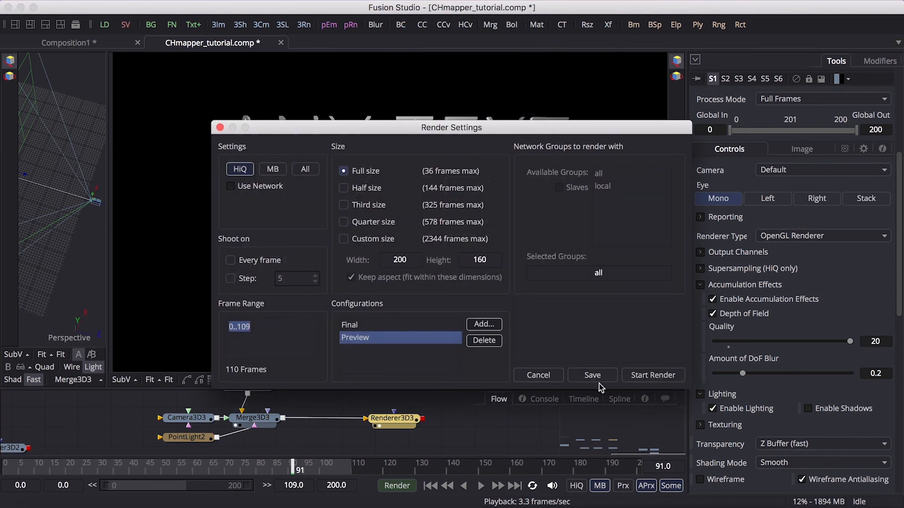
click(654, 376)
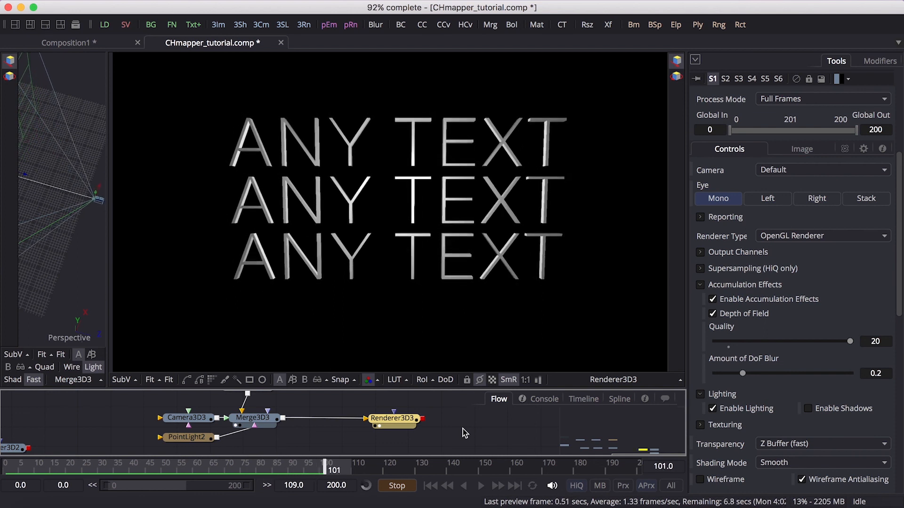
click(144, 356)
key(space)
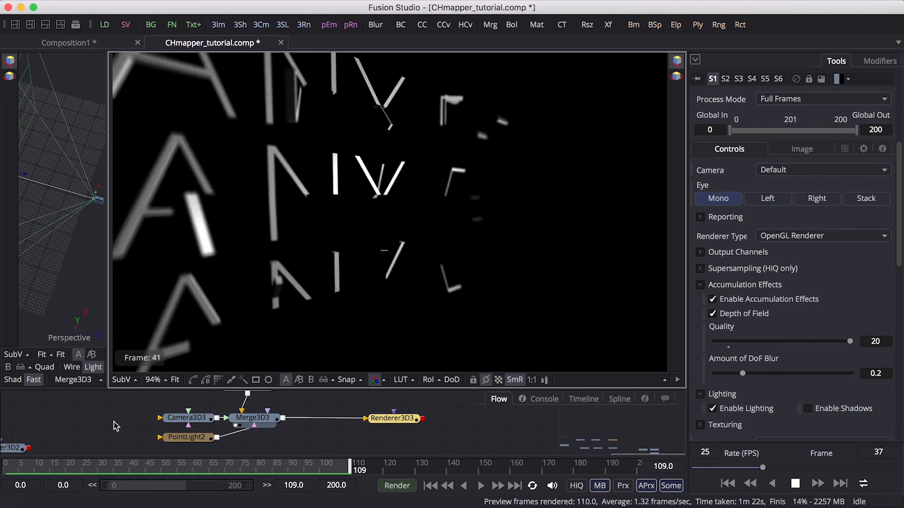